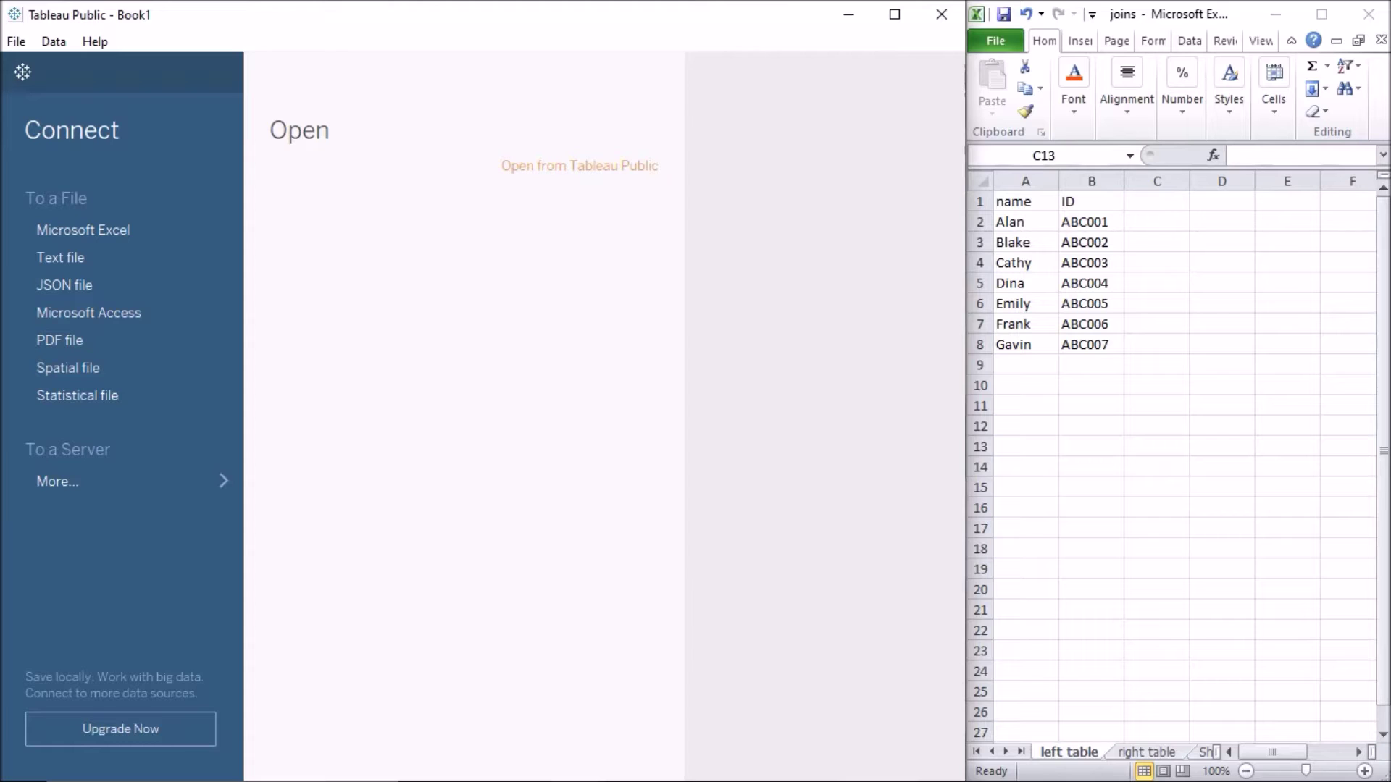
Review the left table sheet's names and IDs in the joins workbook, starting with ABC001
click(1018, 222)
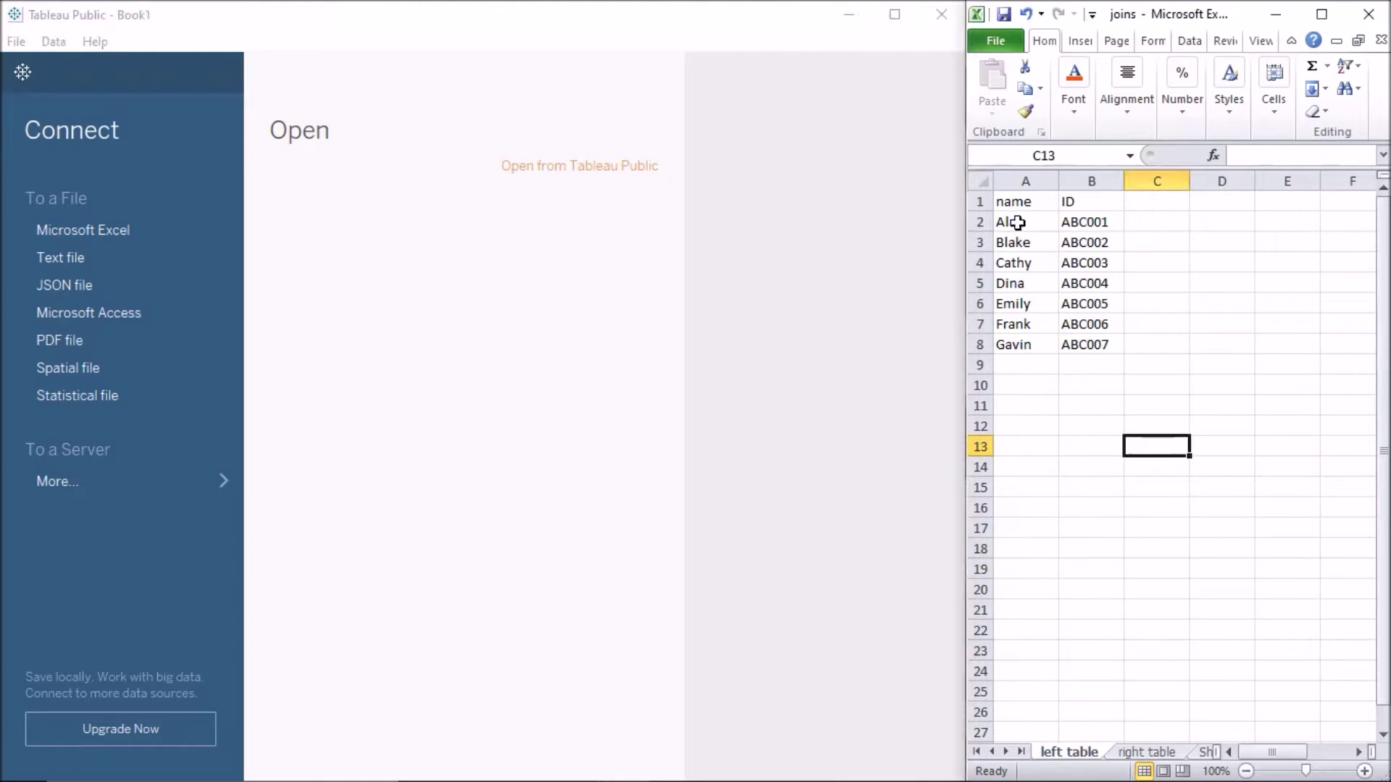
click(1128, 754)
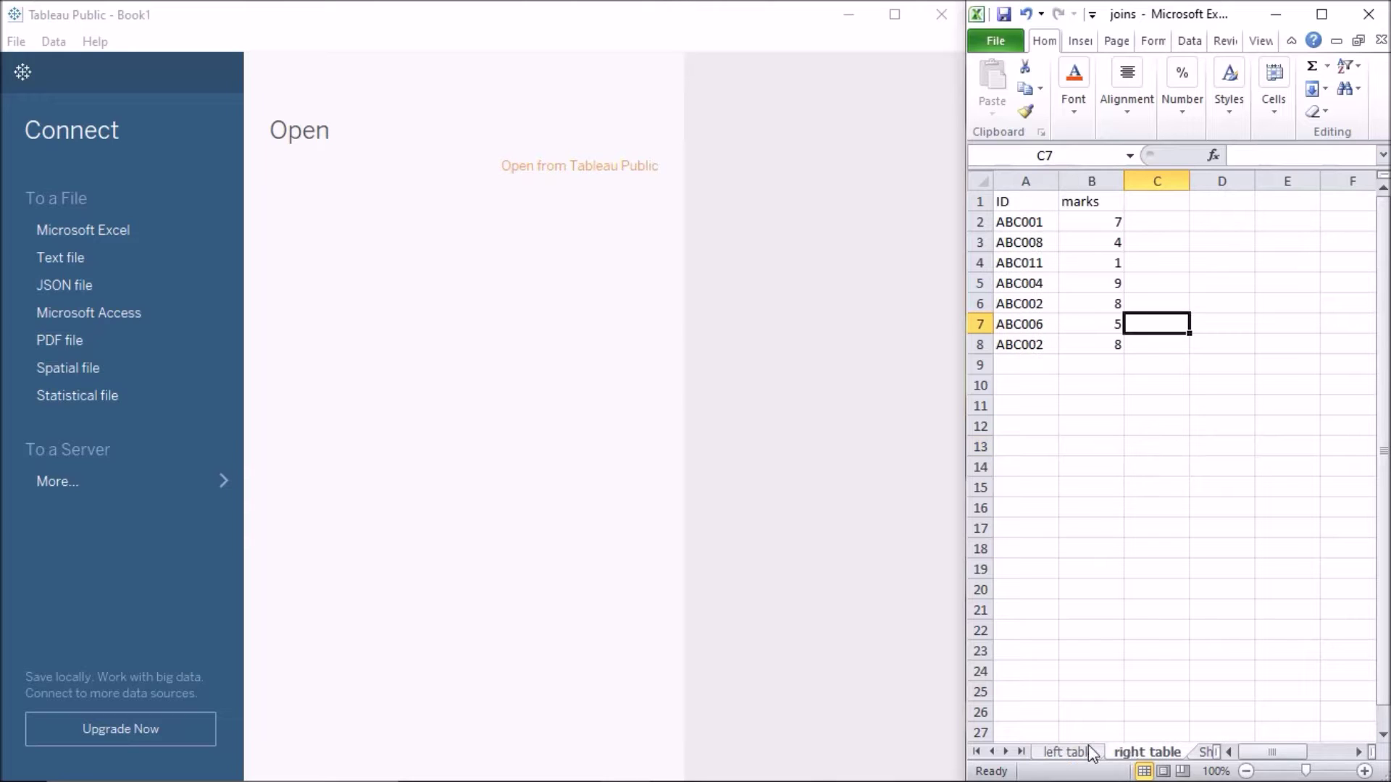
click(1092, 754)
click(1124, 755)
click(1076, 753)
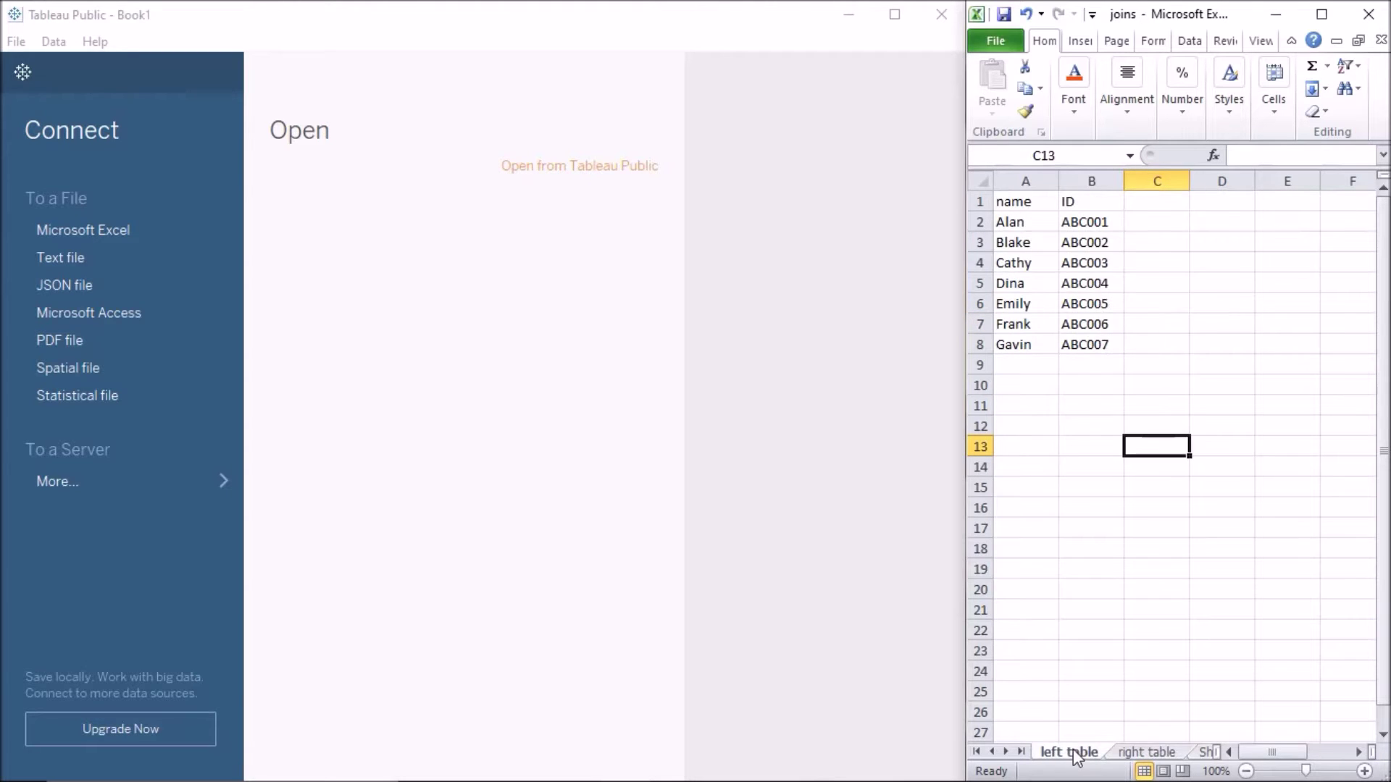
drag(1024, 221, 1061, 343)
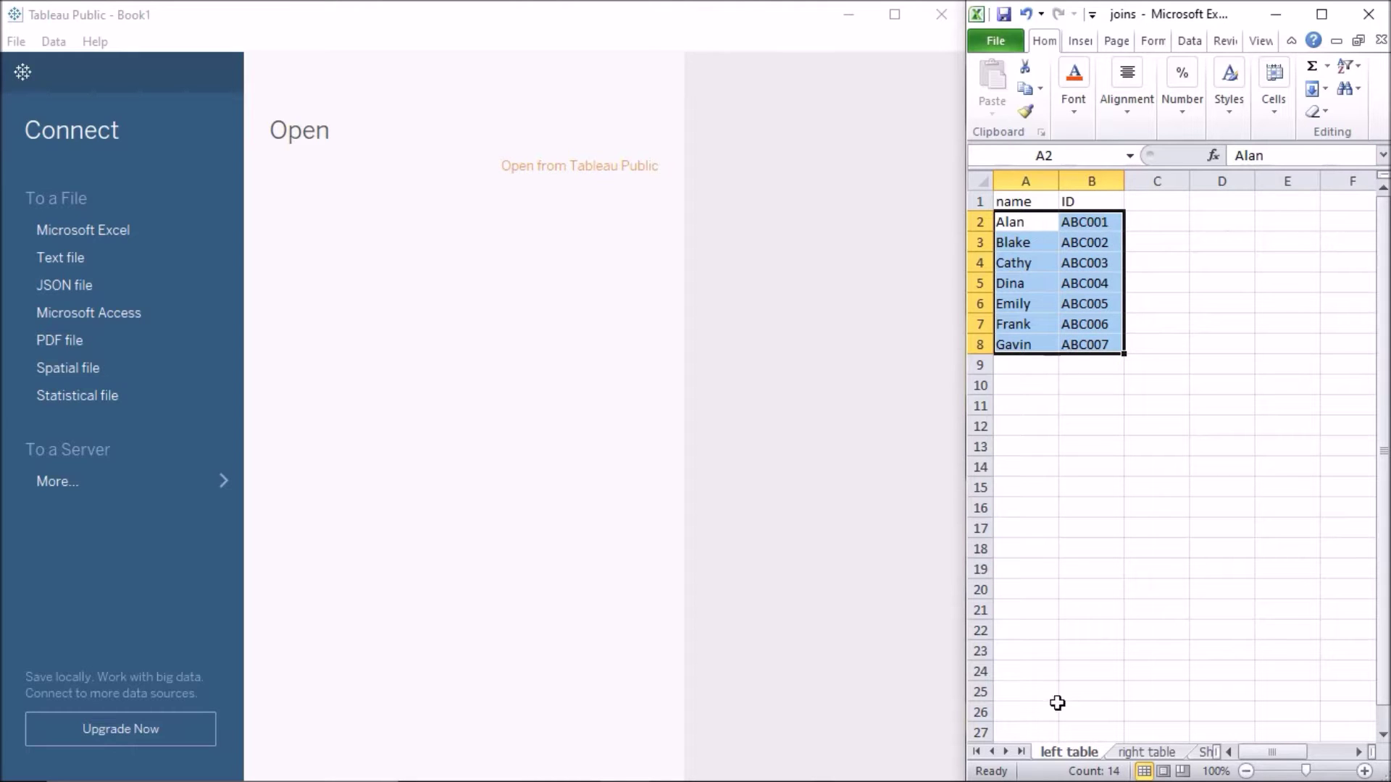
double_click(1113, 222)
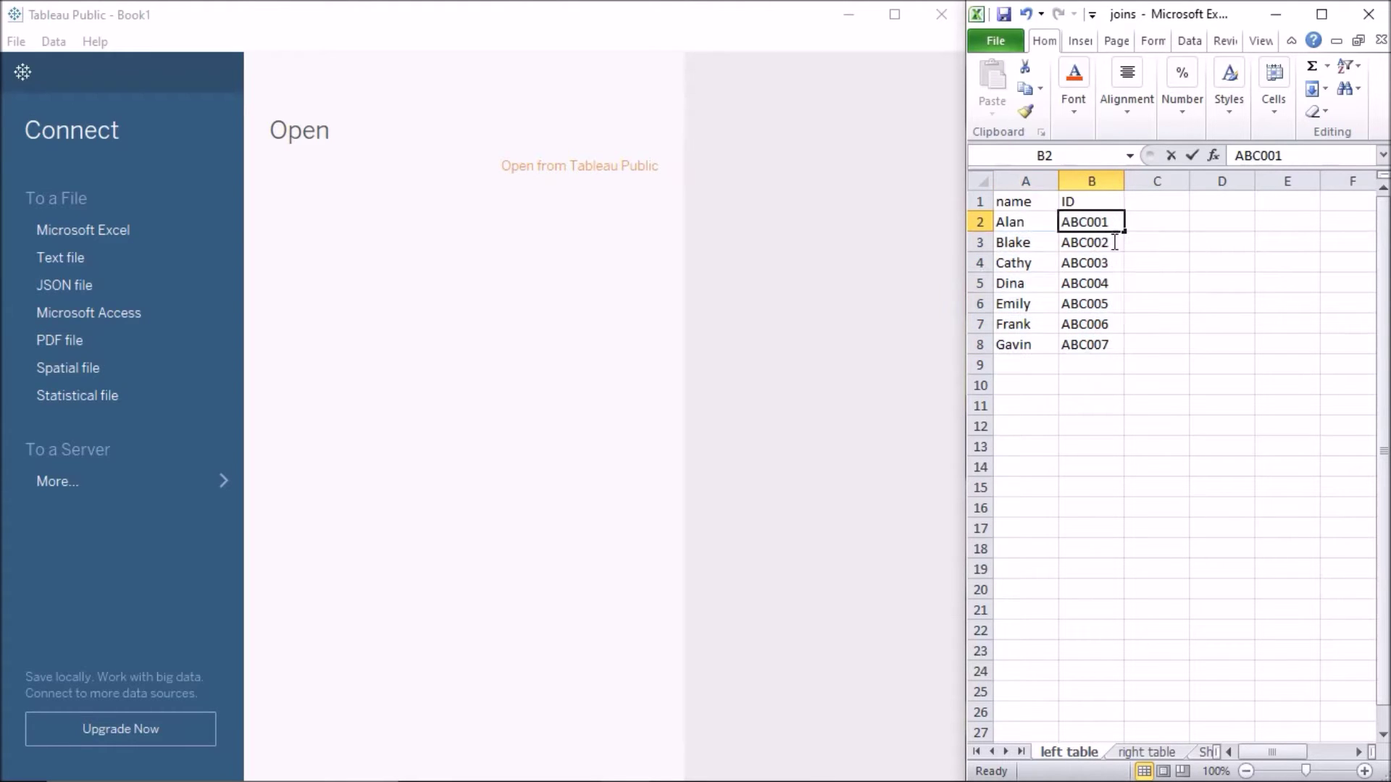
click(1119, 410)
Inspect the right table's IDs: ABC002 repeats, and ABC008 and ABC011 are missing from the left table
click(1119, 751)
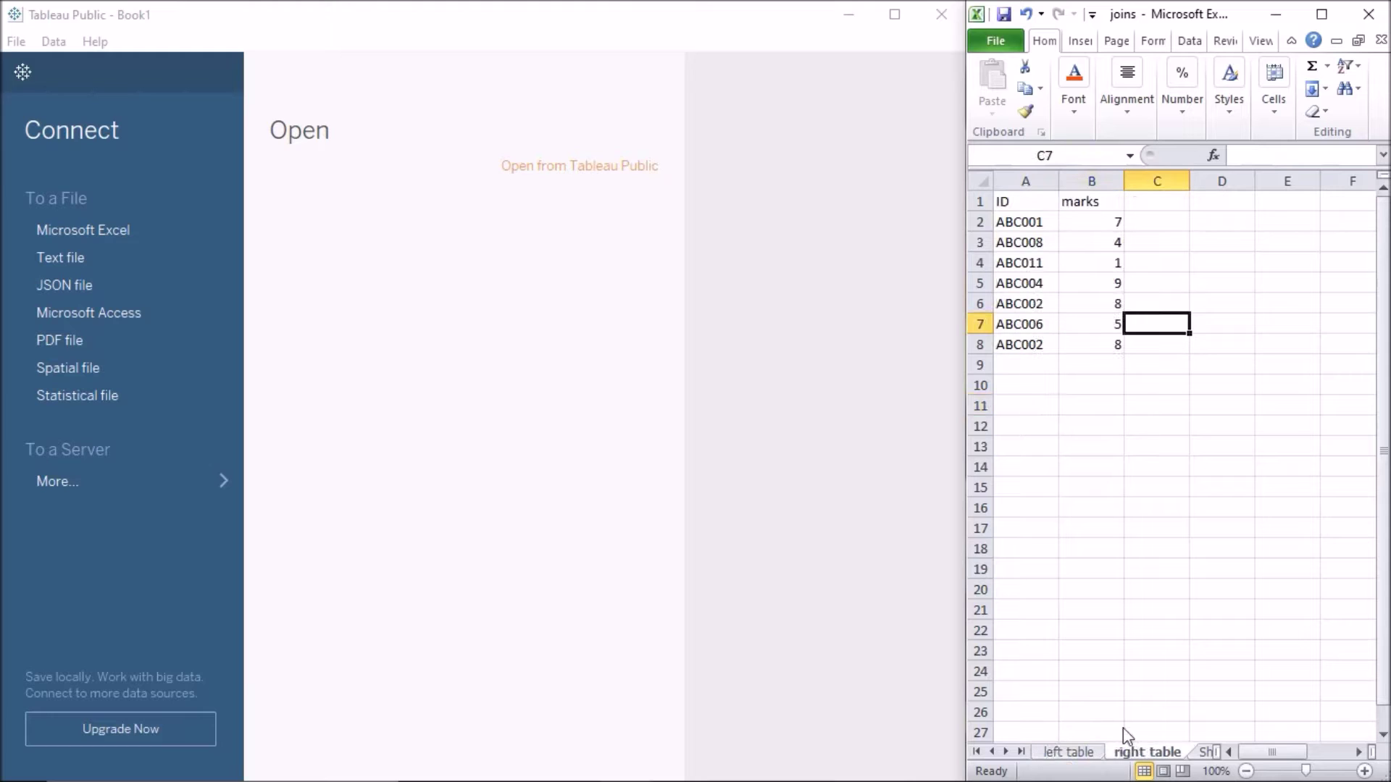
drag(1080, 220, 1080, 342)
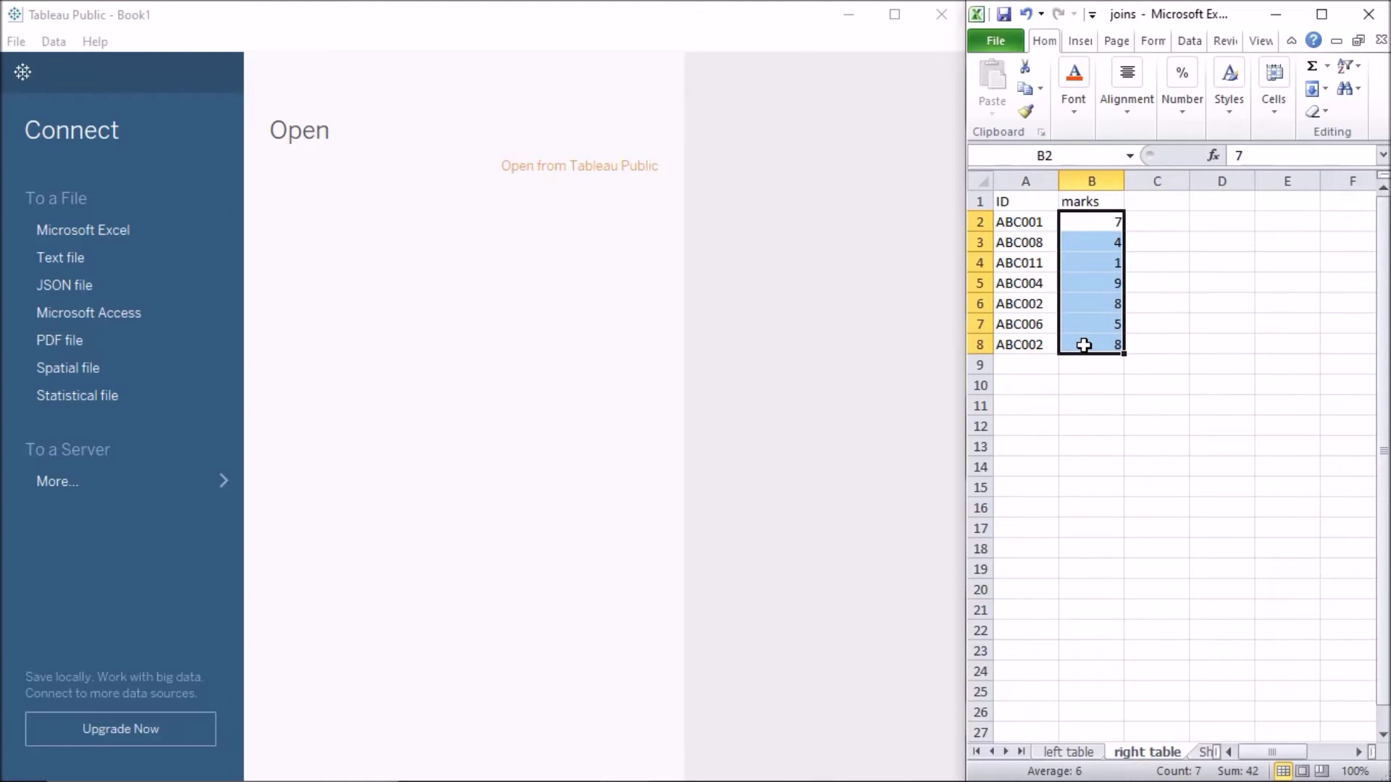
click(1171, 400)
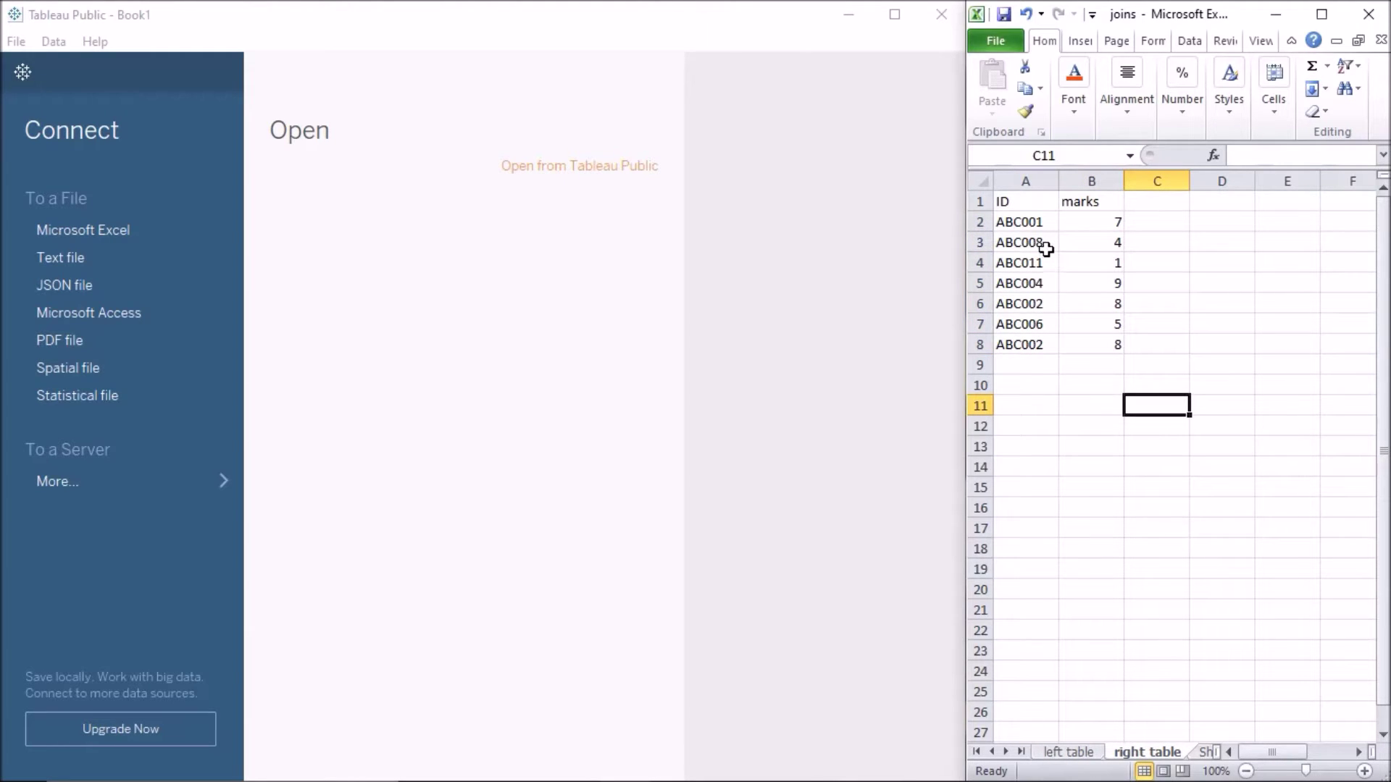
drag(1037, 222, 1042, 363)
click(1034, 348)
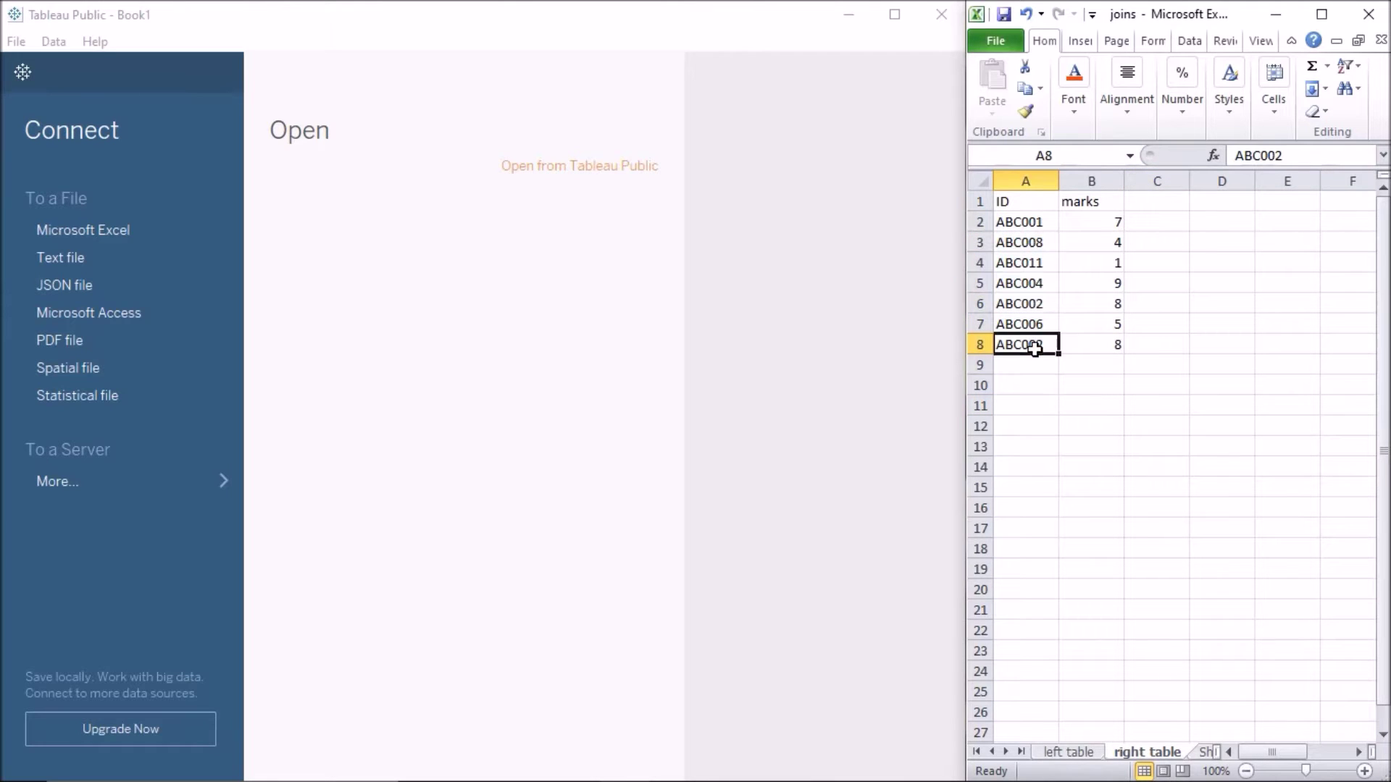
click(1038, 243)
click(1049, 264)
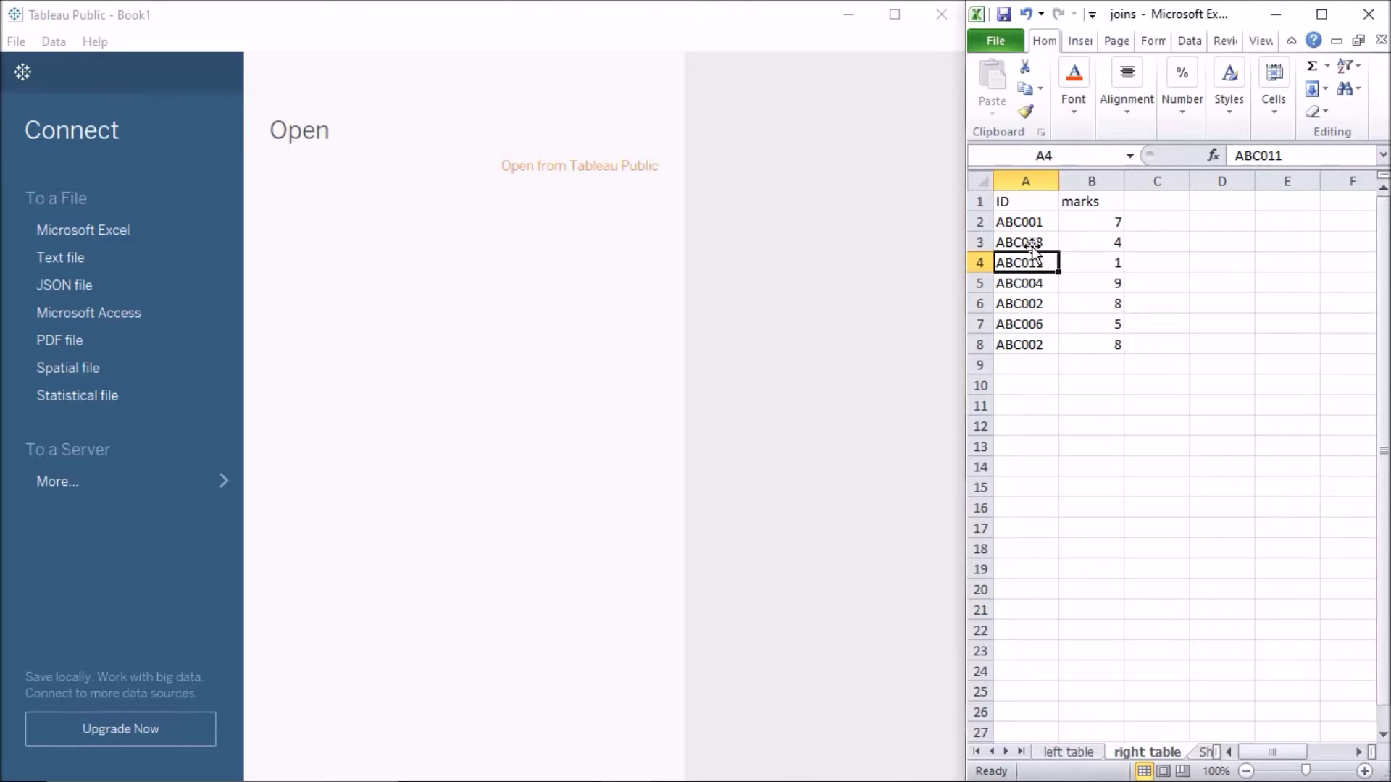
drag(1028, 244, 1030, 263)
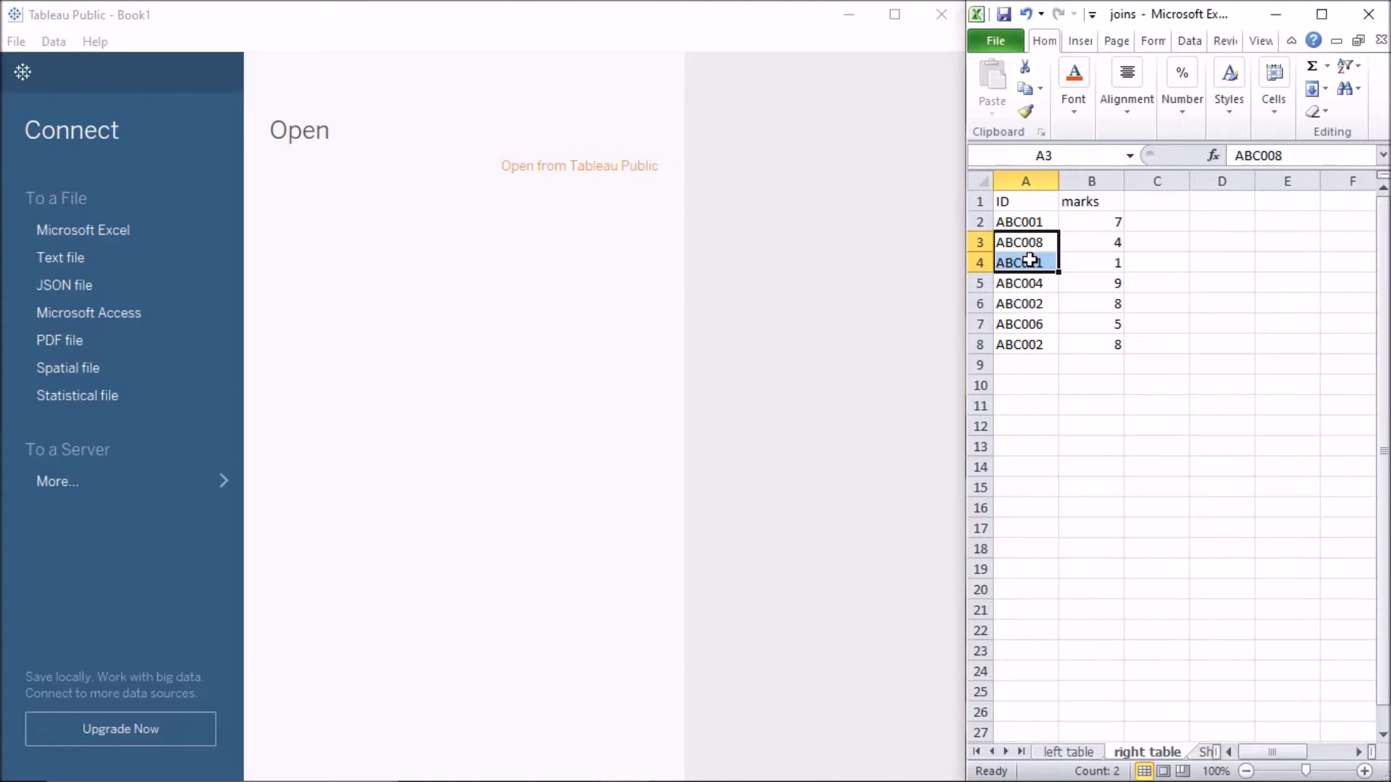
Compare rows across the left and right table sheets, such as Frank, Gavin and ID ABC006
click(1088, 757)
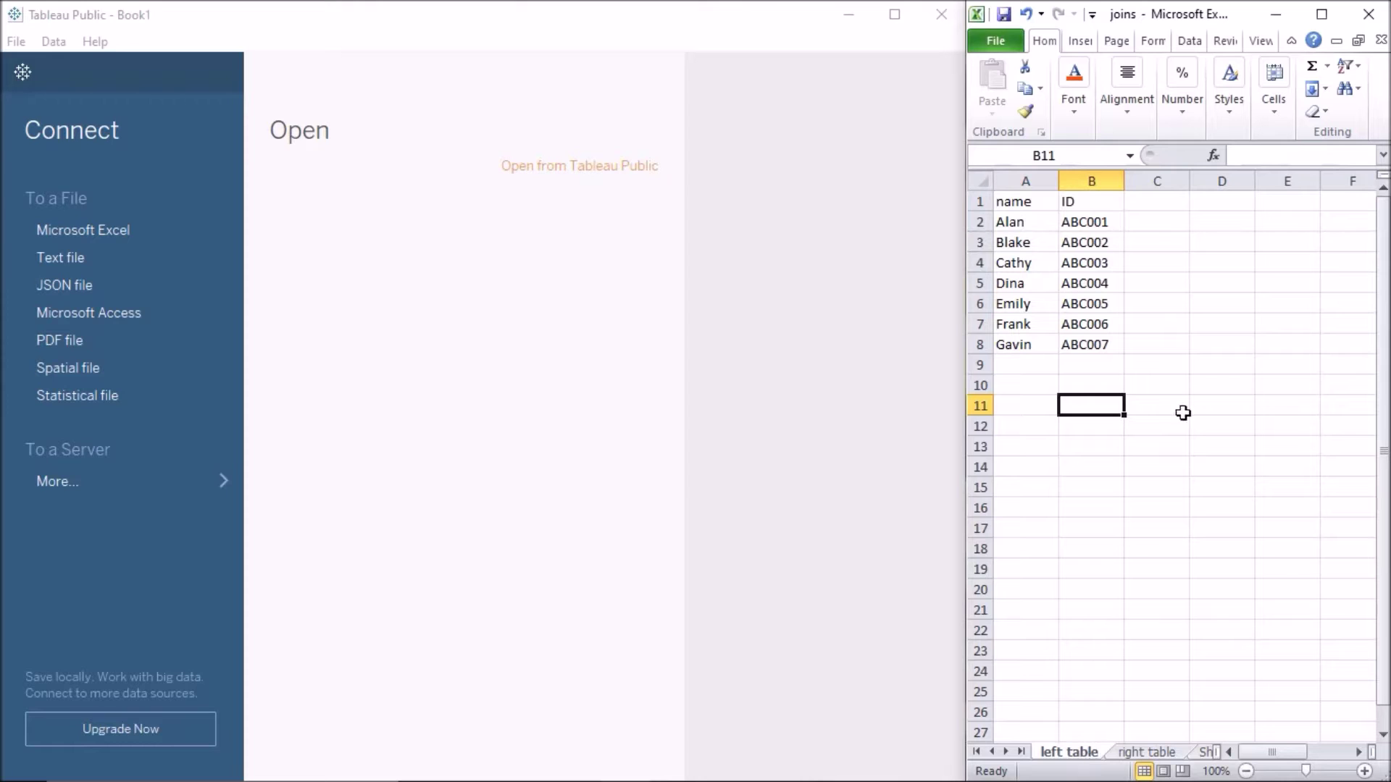
click(1143, 754)
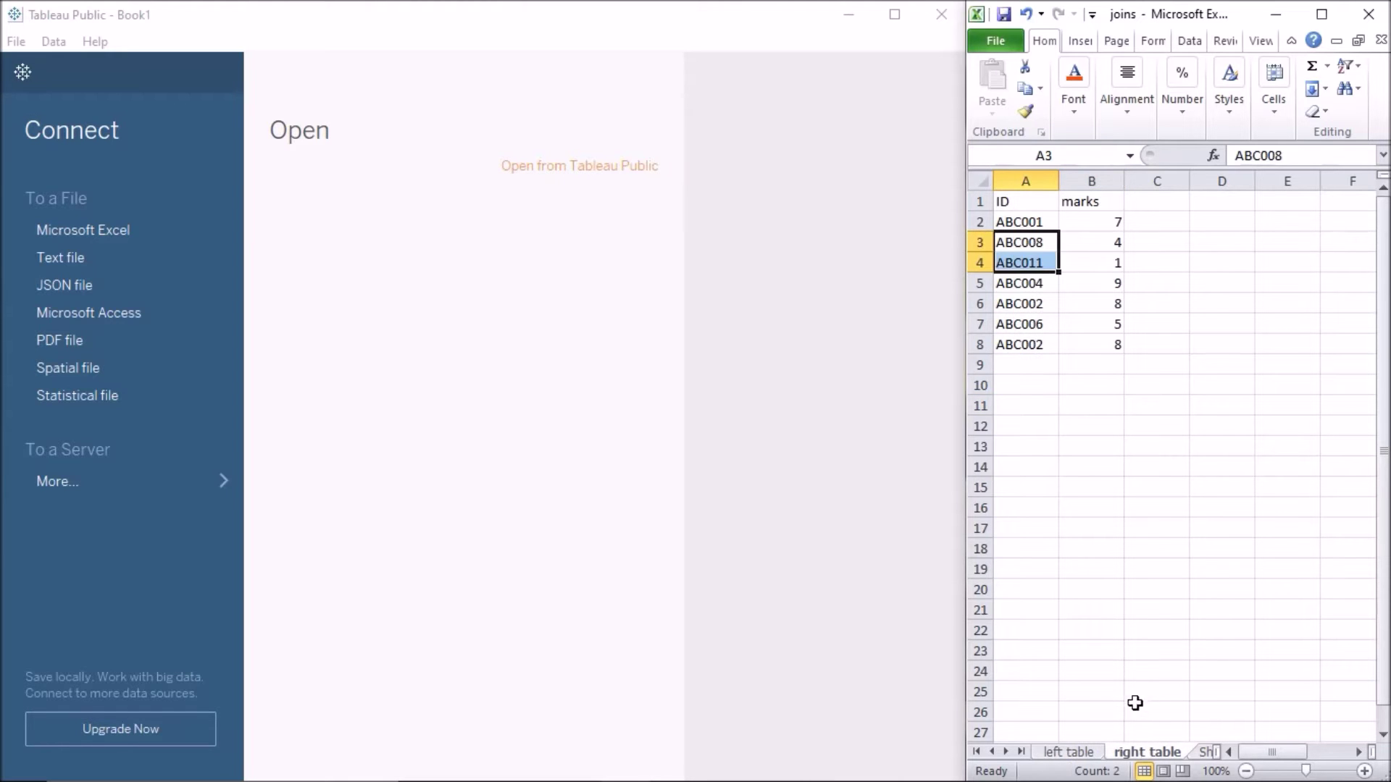
click(1068, 753)
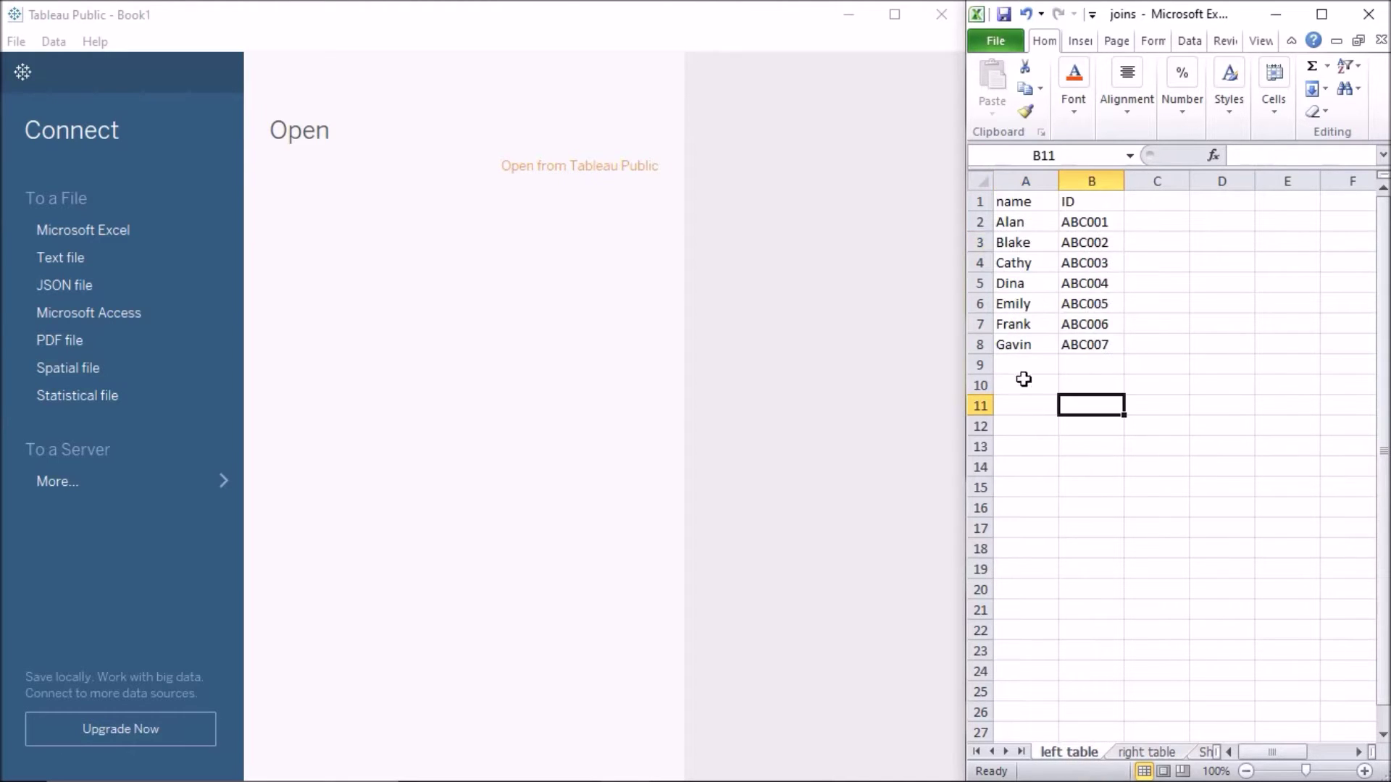
click(1023, 348)
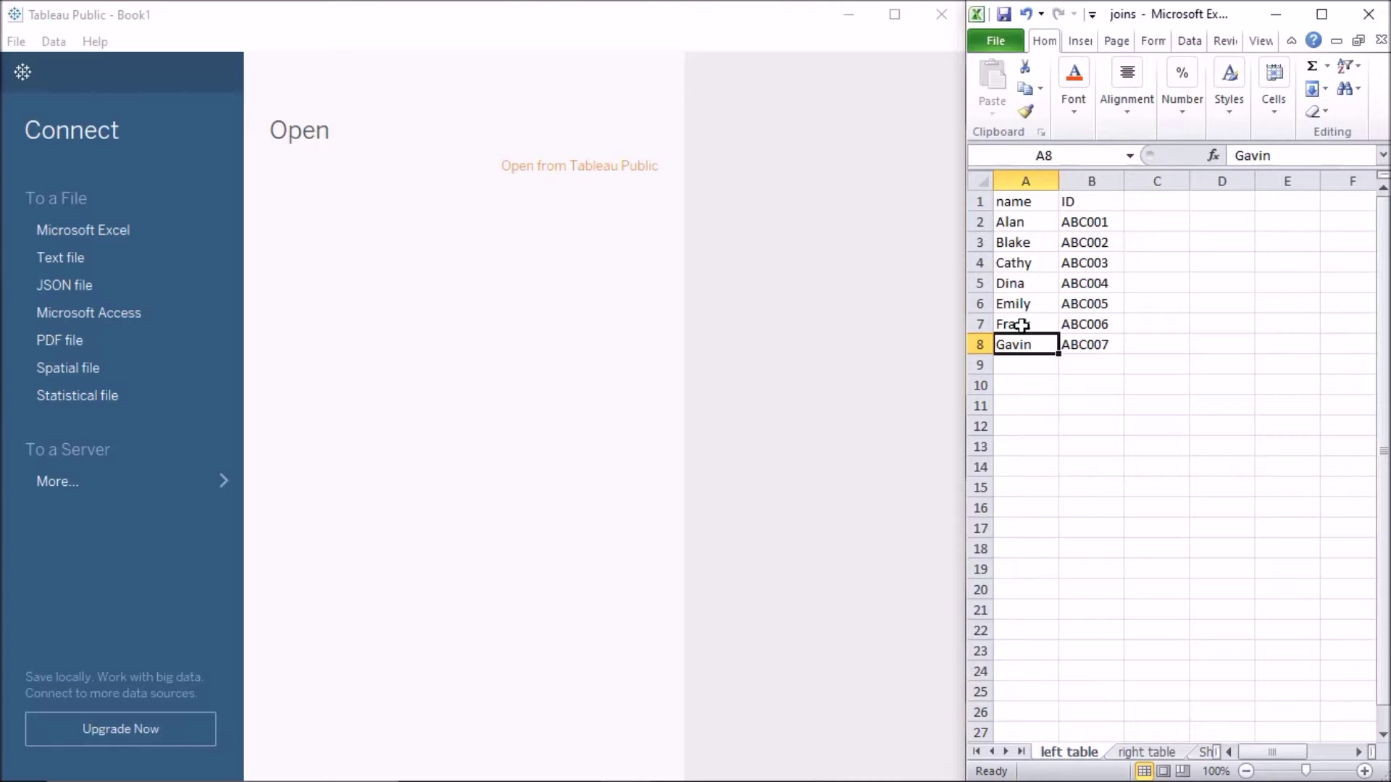
click(1021, 325)
click(1128, 745)
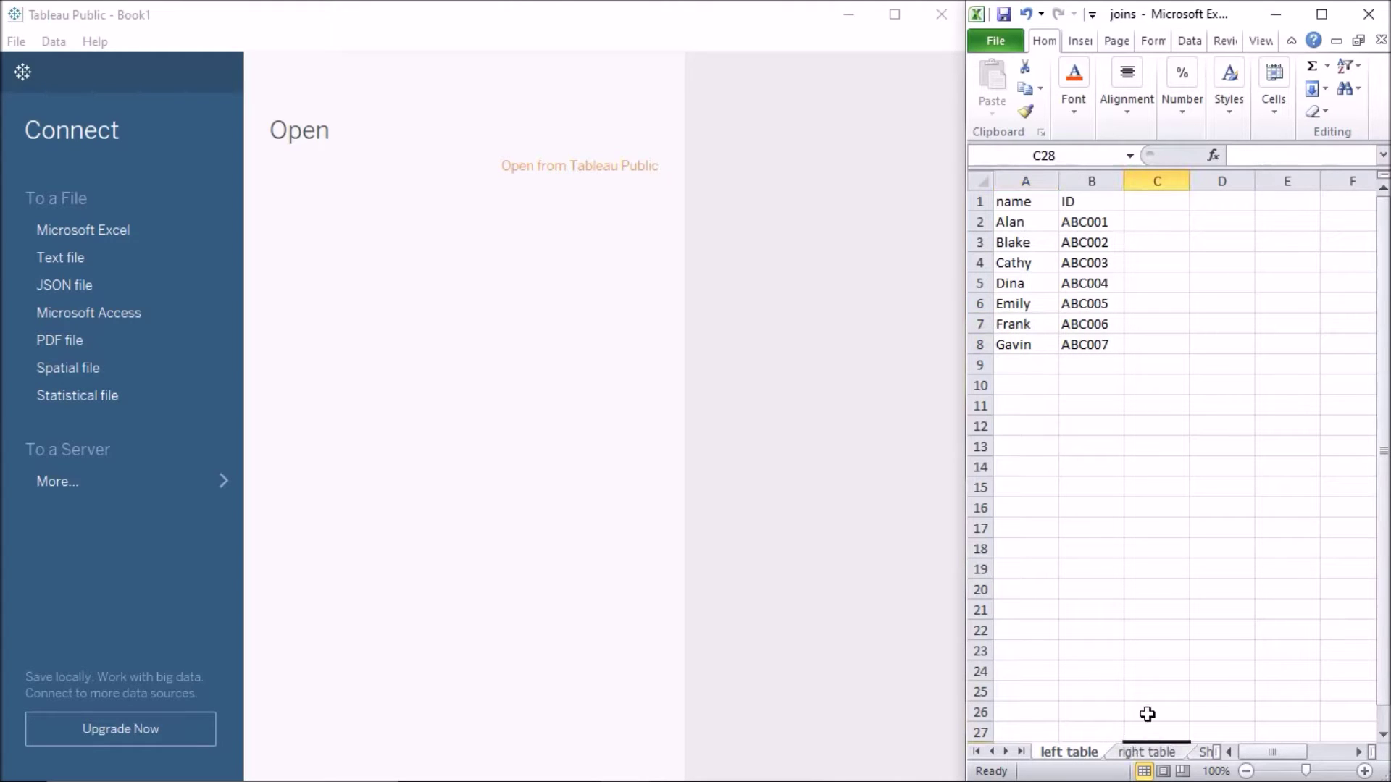
click(1144, 753)
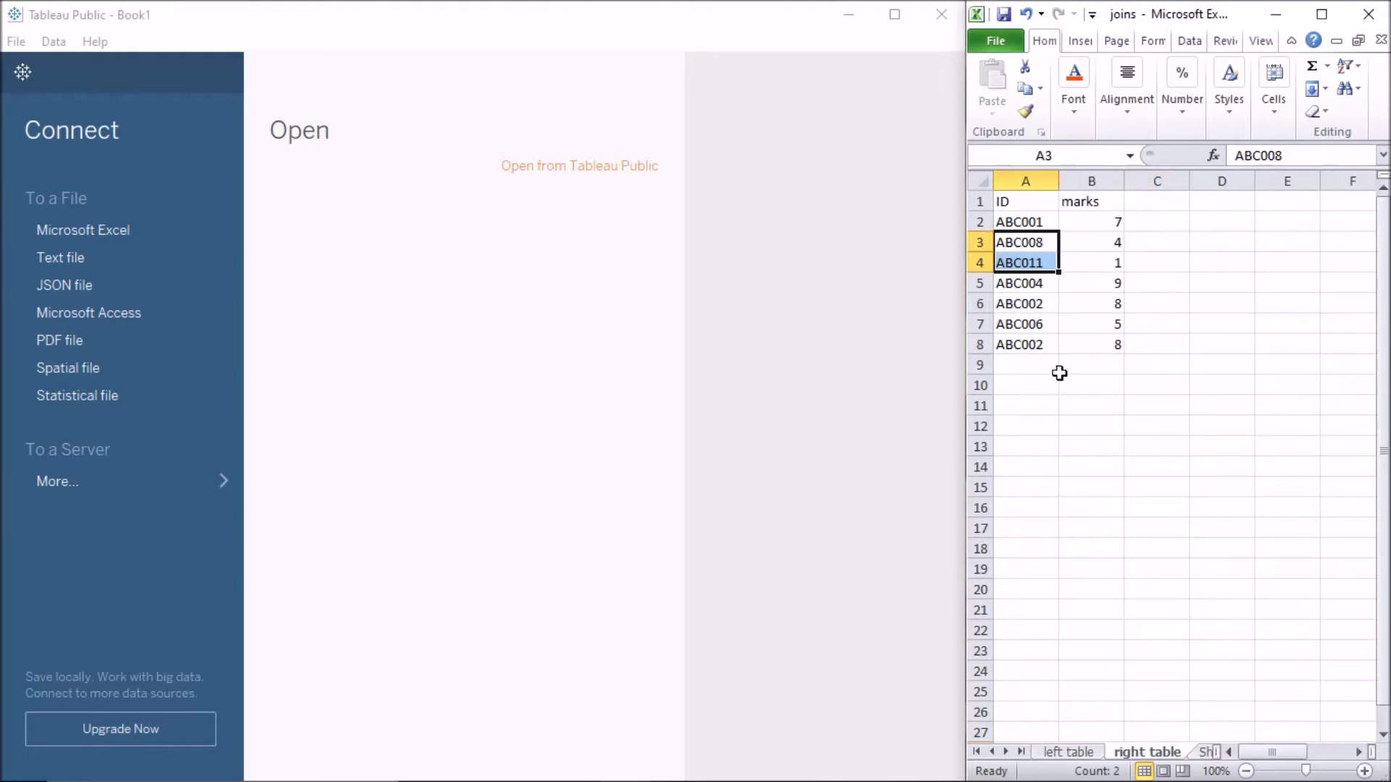
click(1042, 326)
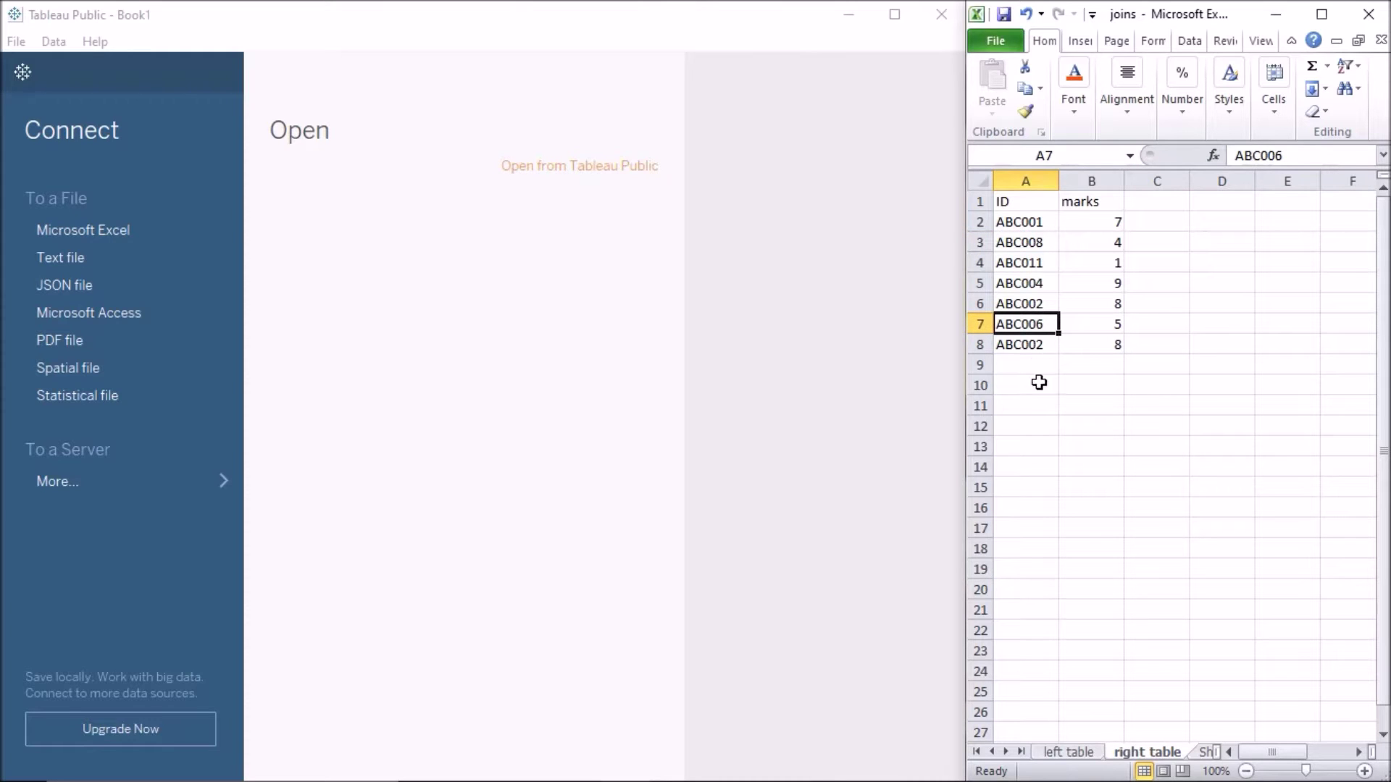
click(1066, 751)
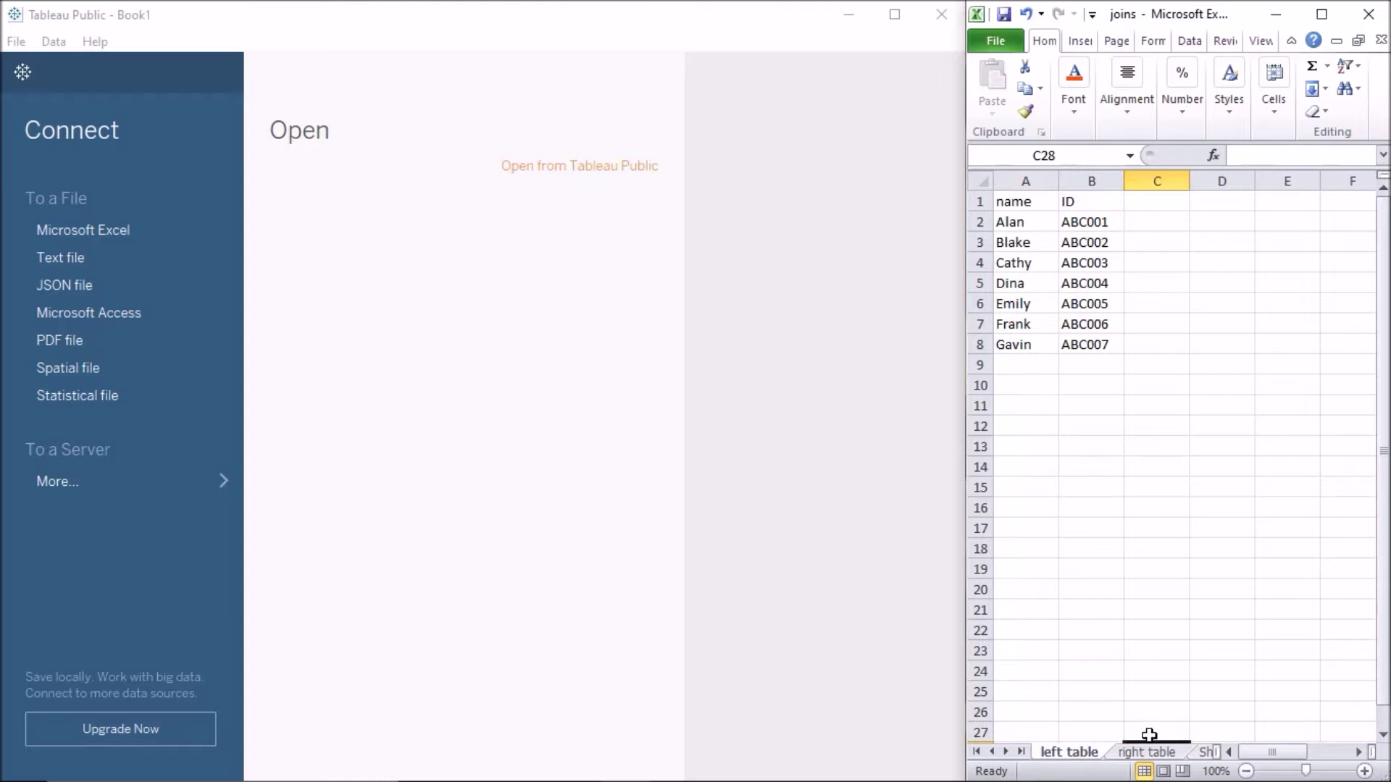
click(1150, 752)
click(1086, 753)
Connect Tableau to the joins Excel workbook and place the left table on the canvas
click(449, 285)
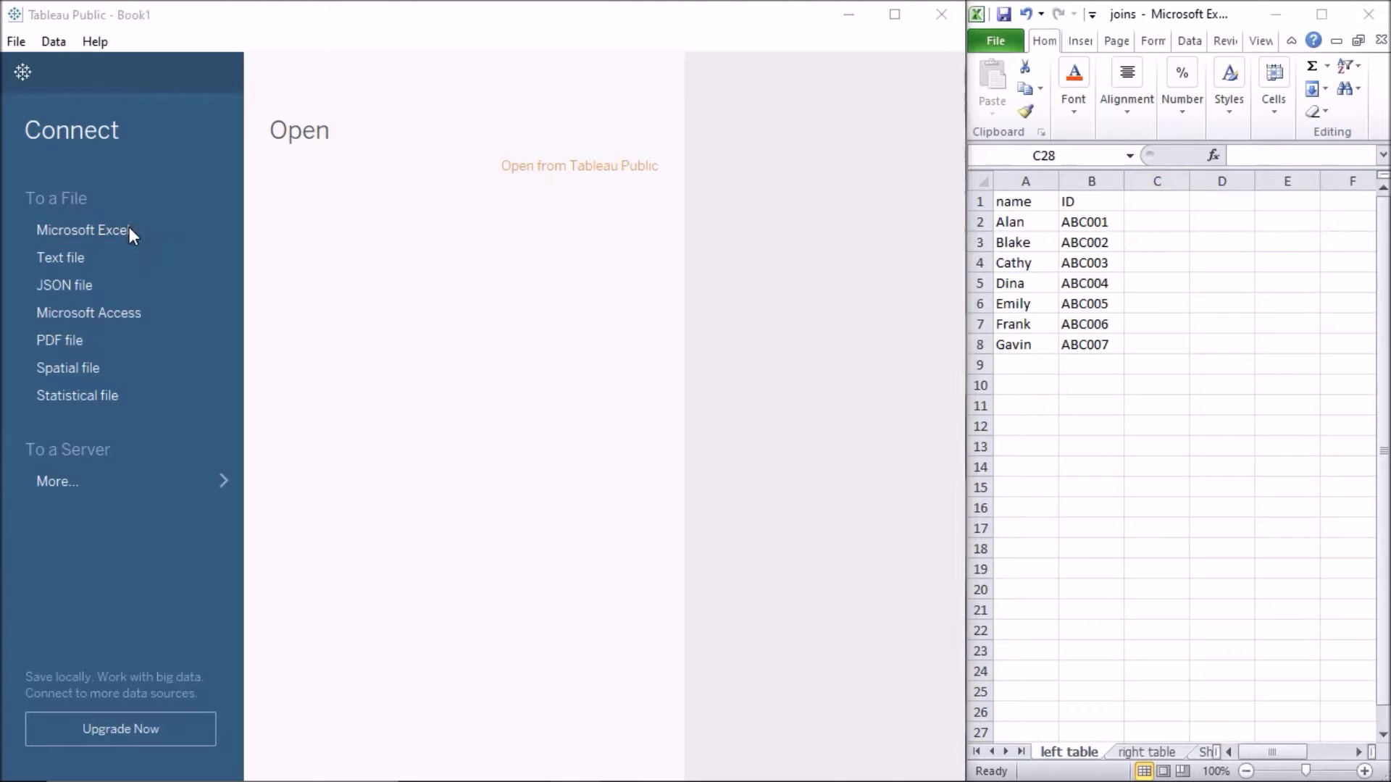
click(131, 232)
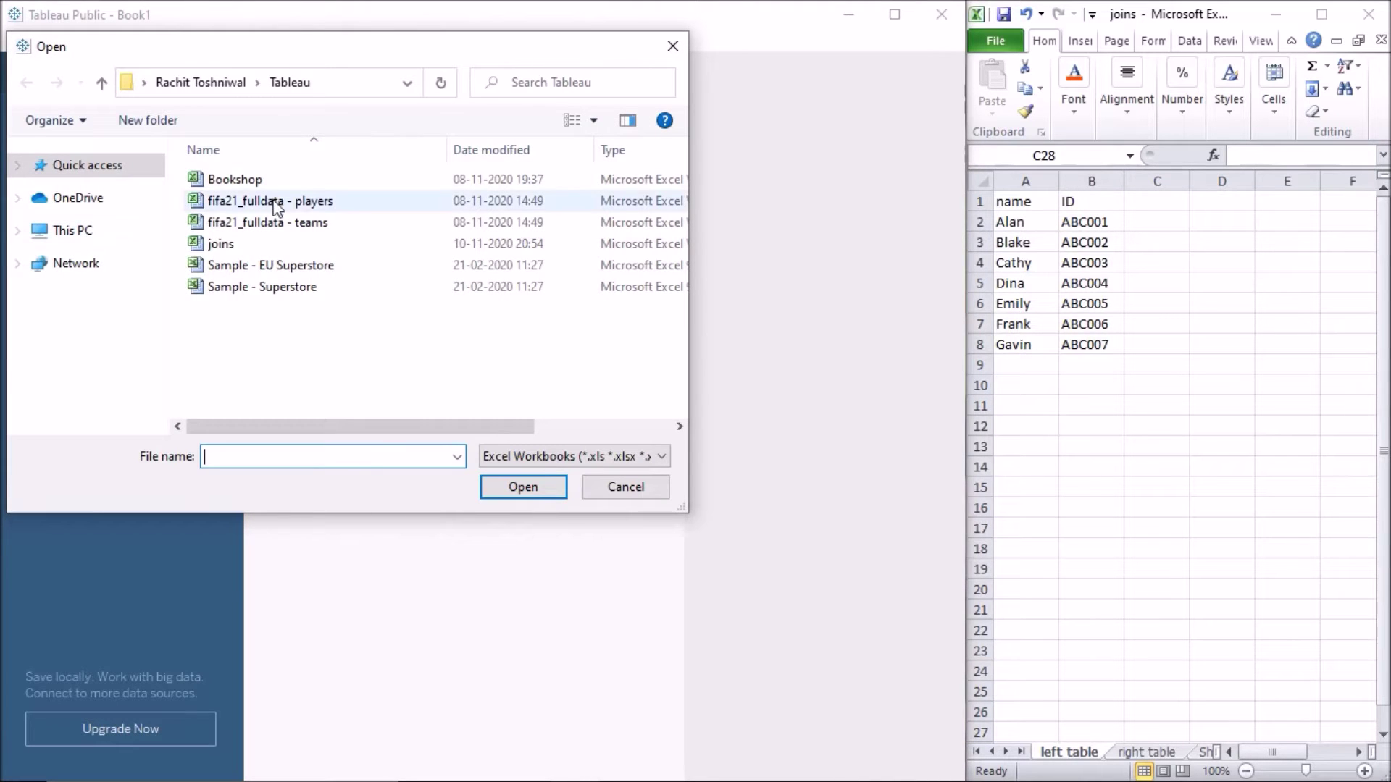
click(289, 245)
click(517, 491)
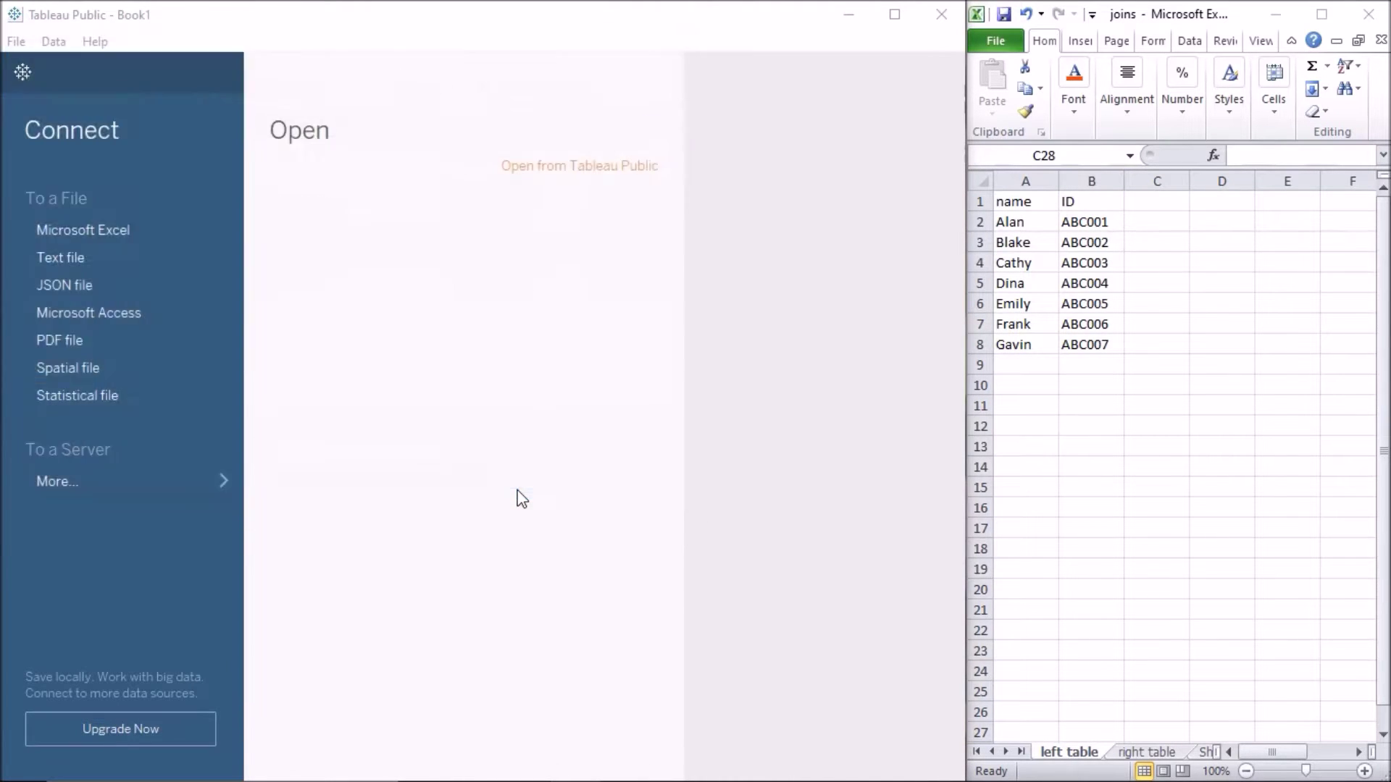
drag(139, 241, 414, 263)
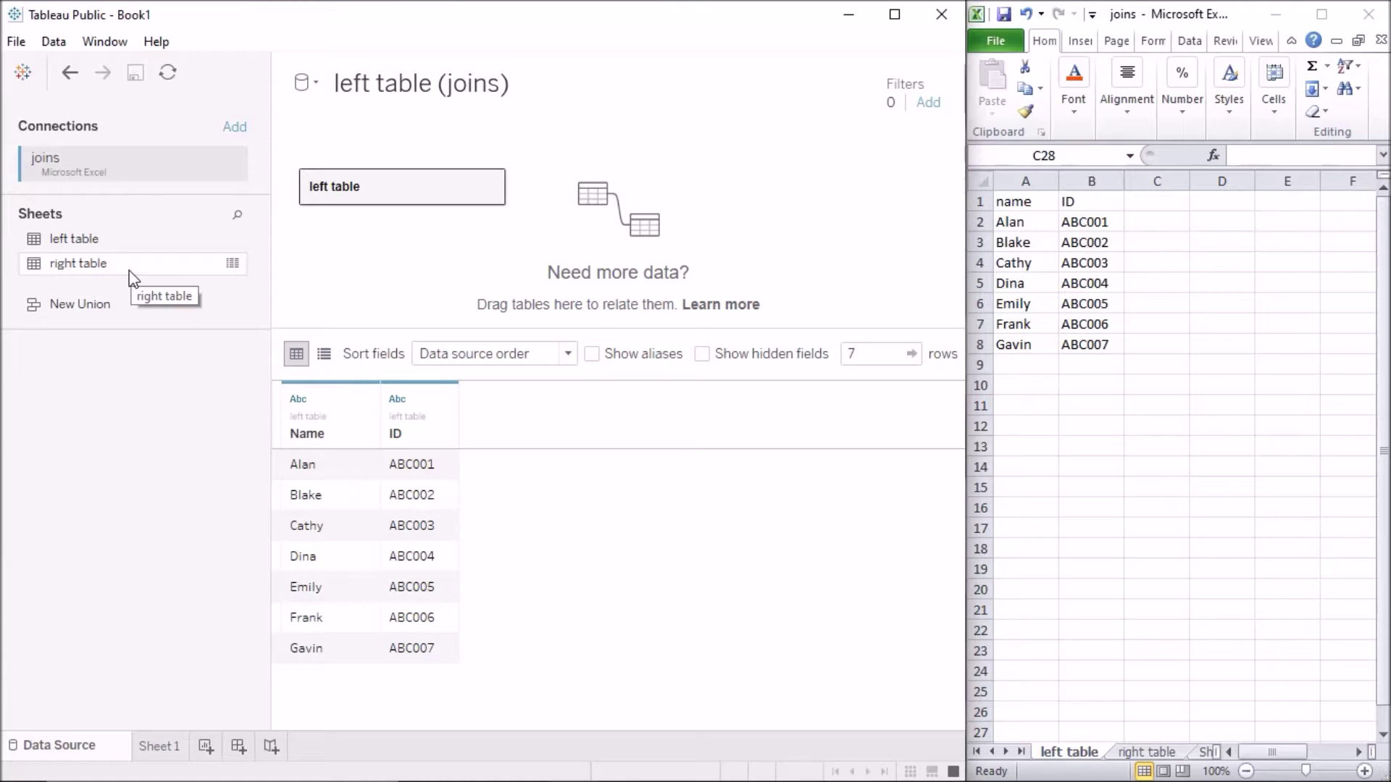
drag(129, 271, 94, 282)
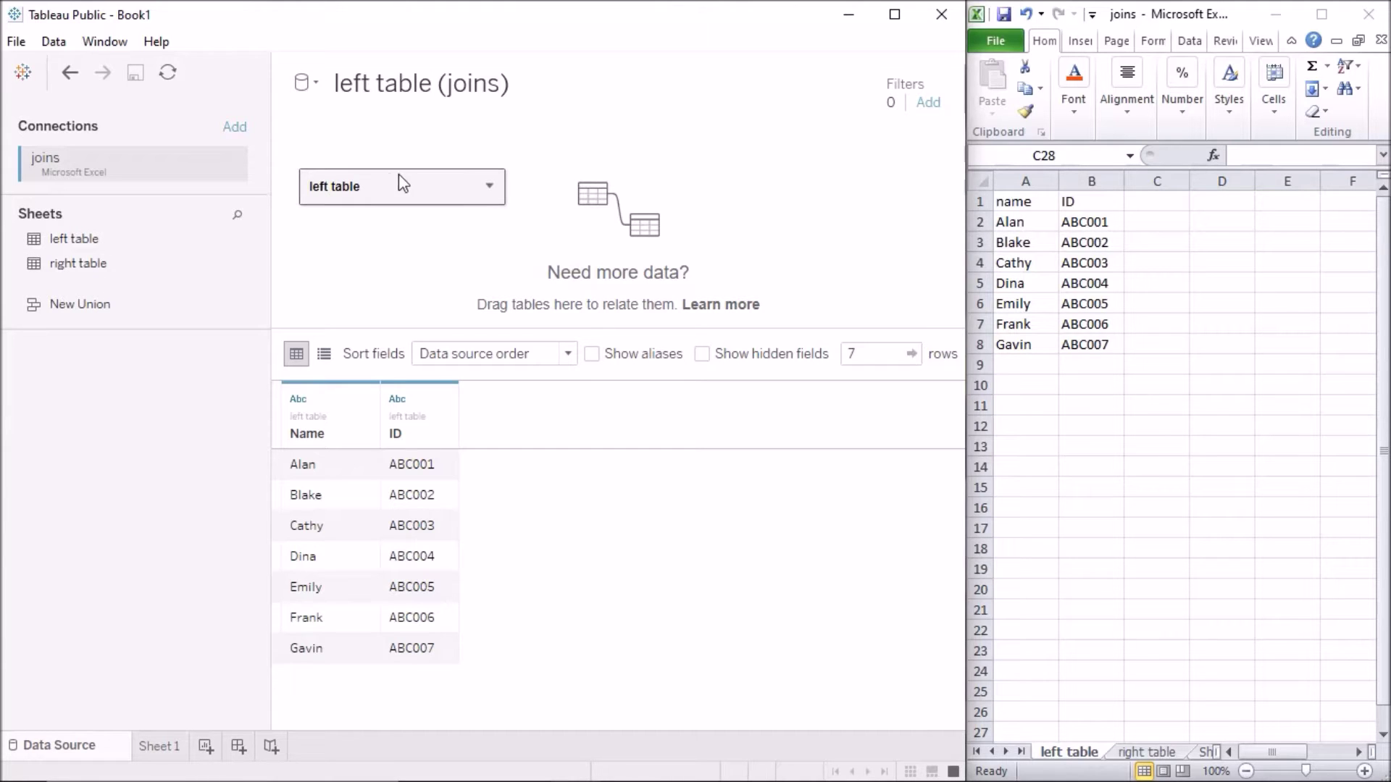
Drag the right table beside the left table to create an inner join on ID
double_click(363, 188)
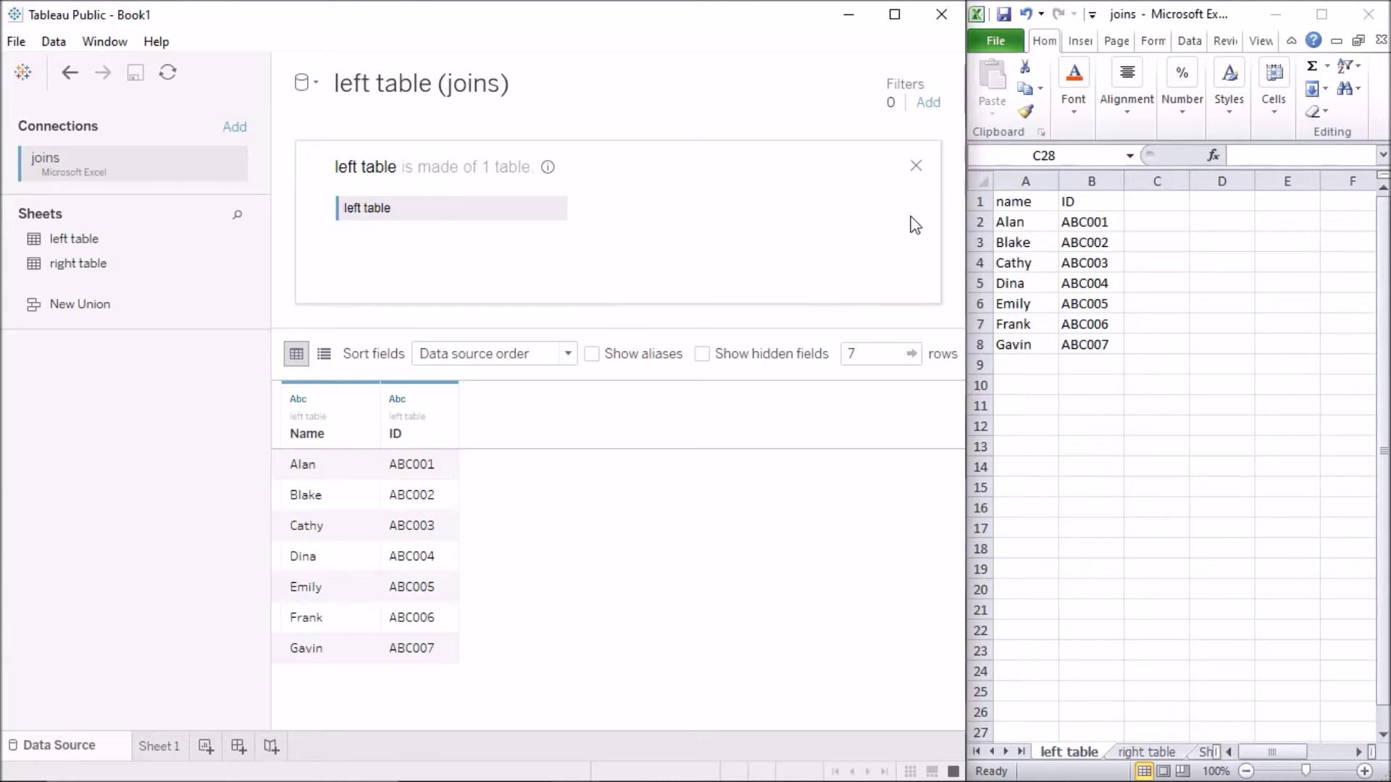
click(915, 166)
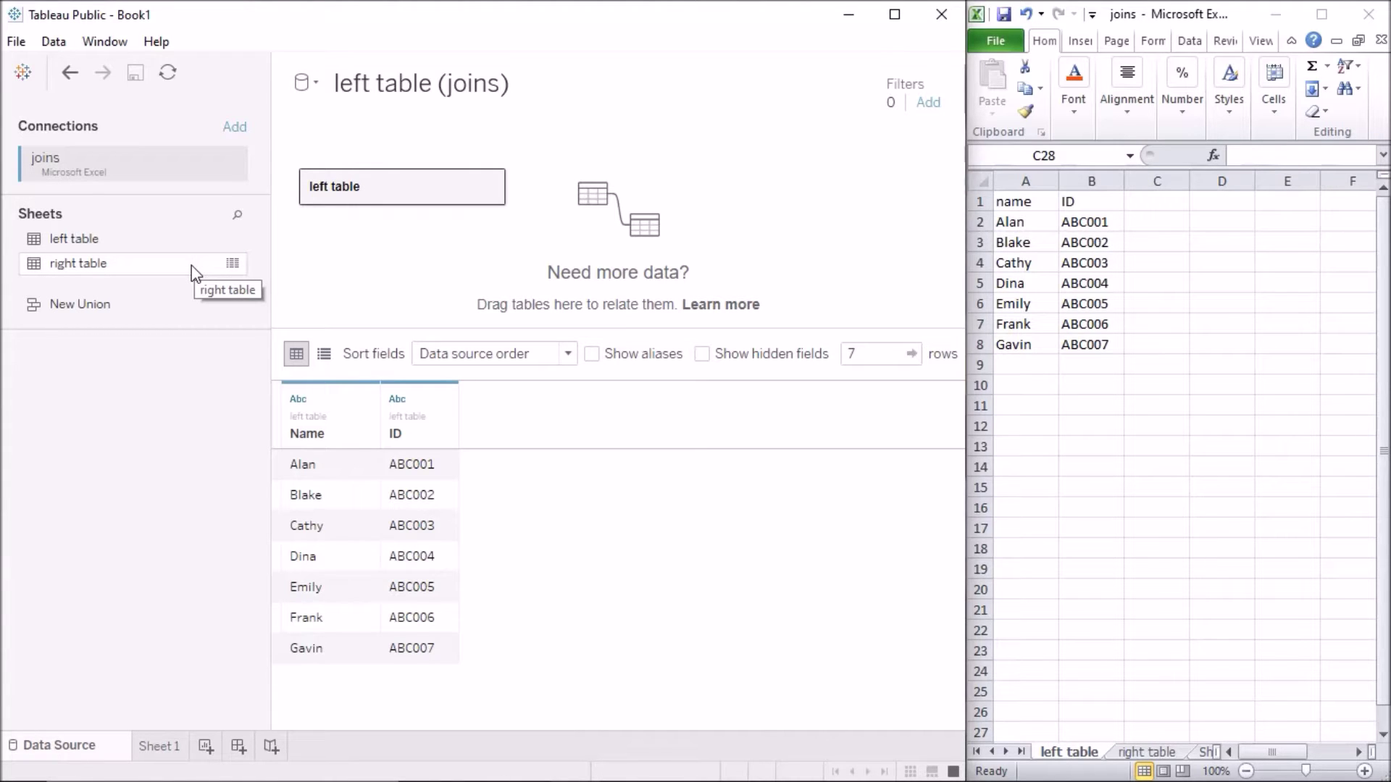
double_click(356, 188)
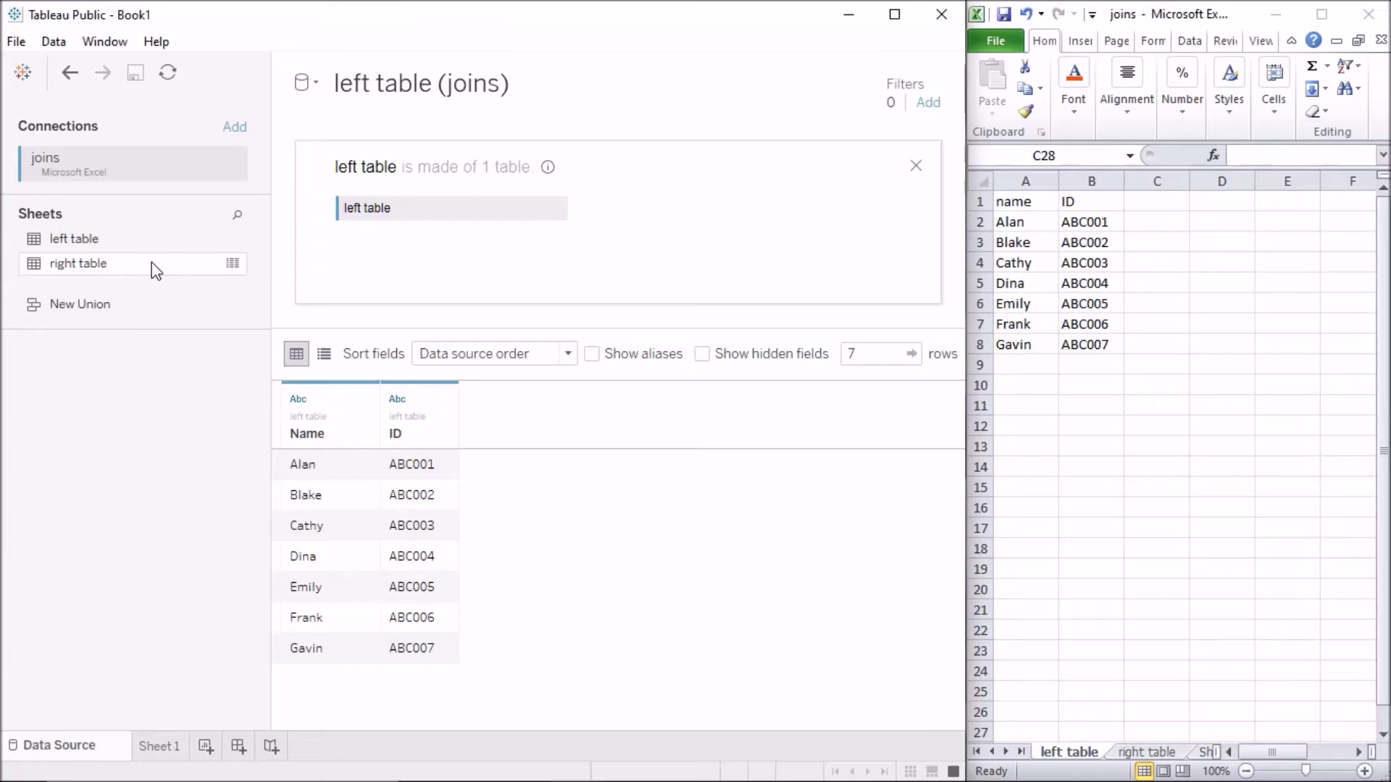
drag(151, 264, 658, 217)
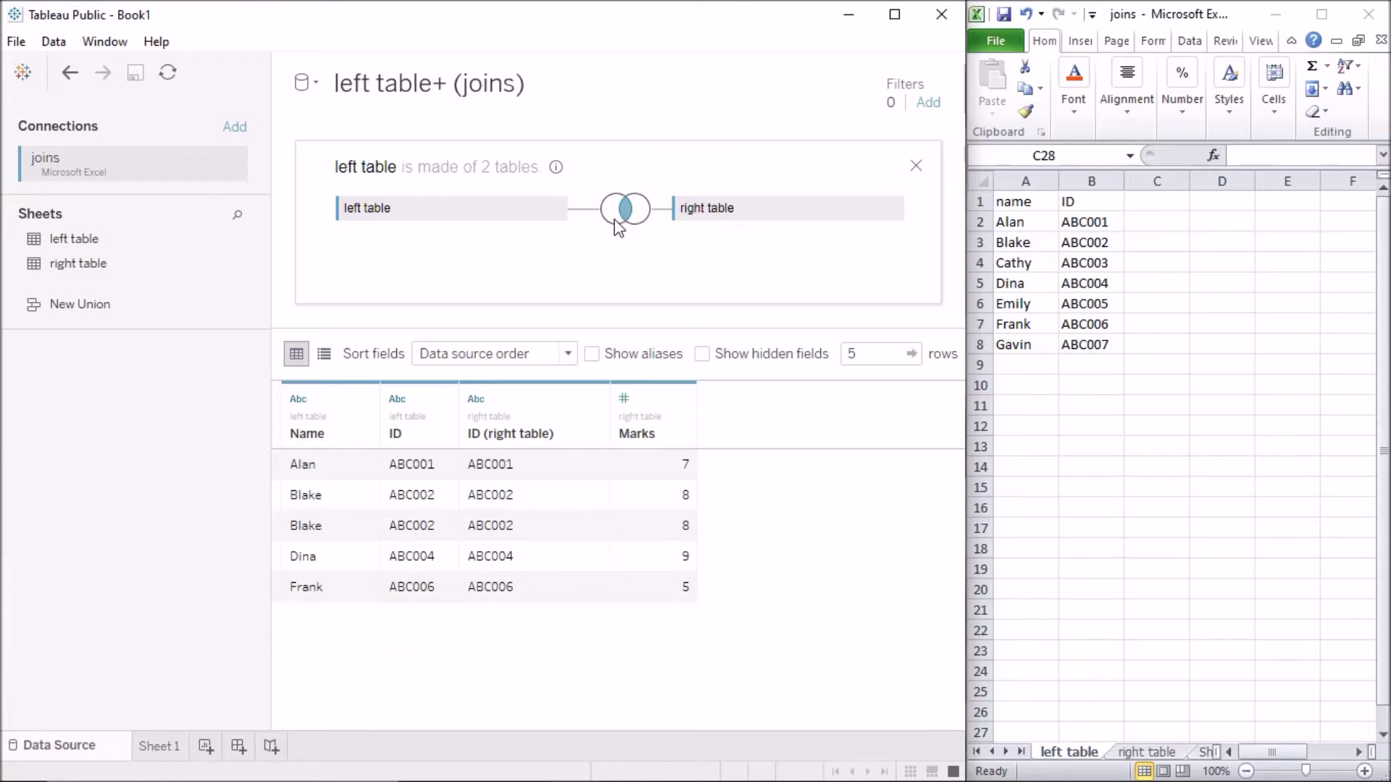
Review the five joined result rows and open the join settings
drag(319, 464, 658, 605)
click(657, 603)
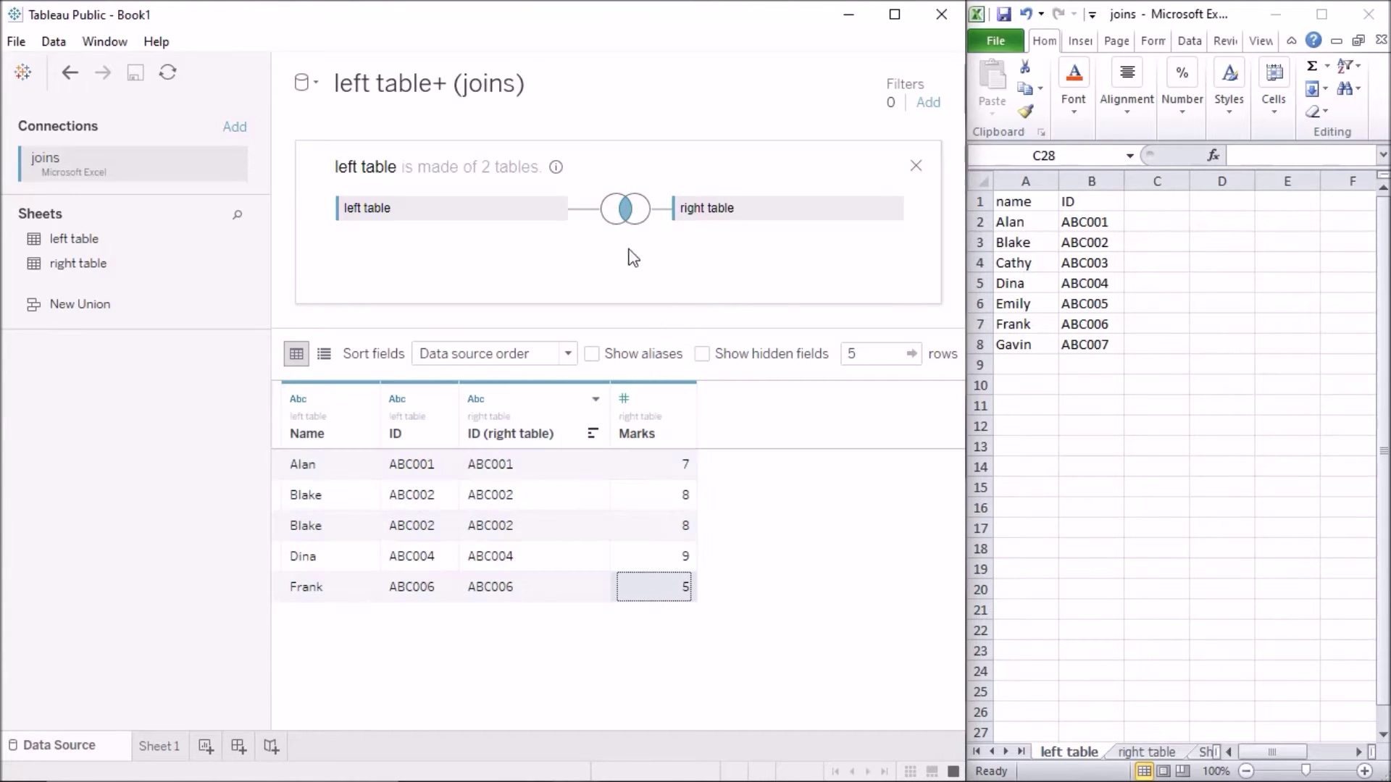
click(637, 215)
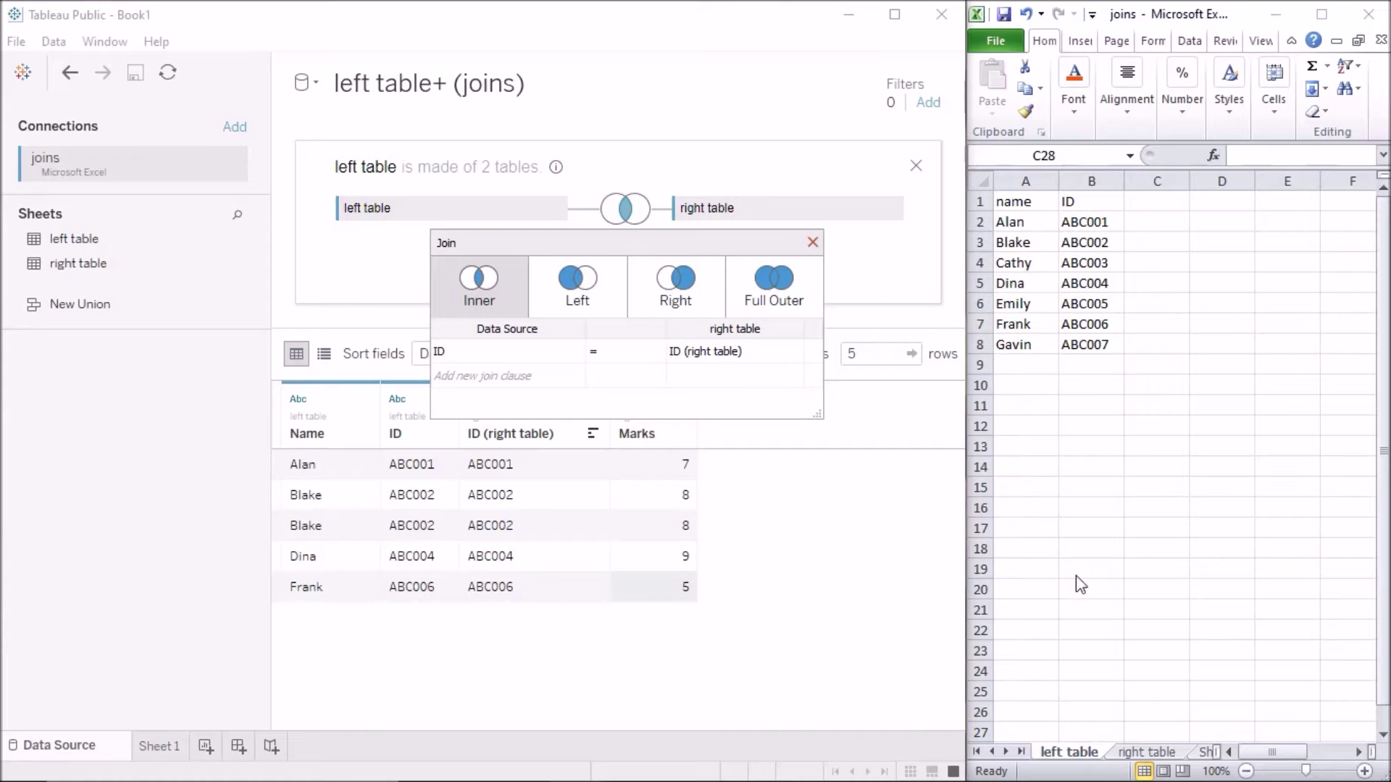
Preview a left join, then revert to the inner join on ID and close the Join dialog
click(1153, 755)
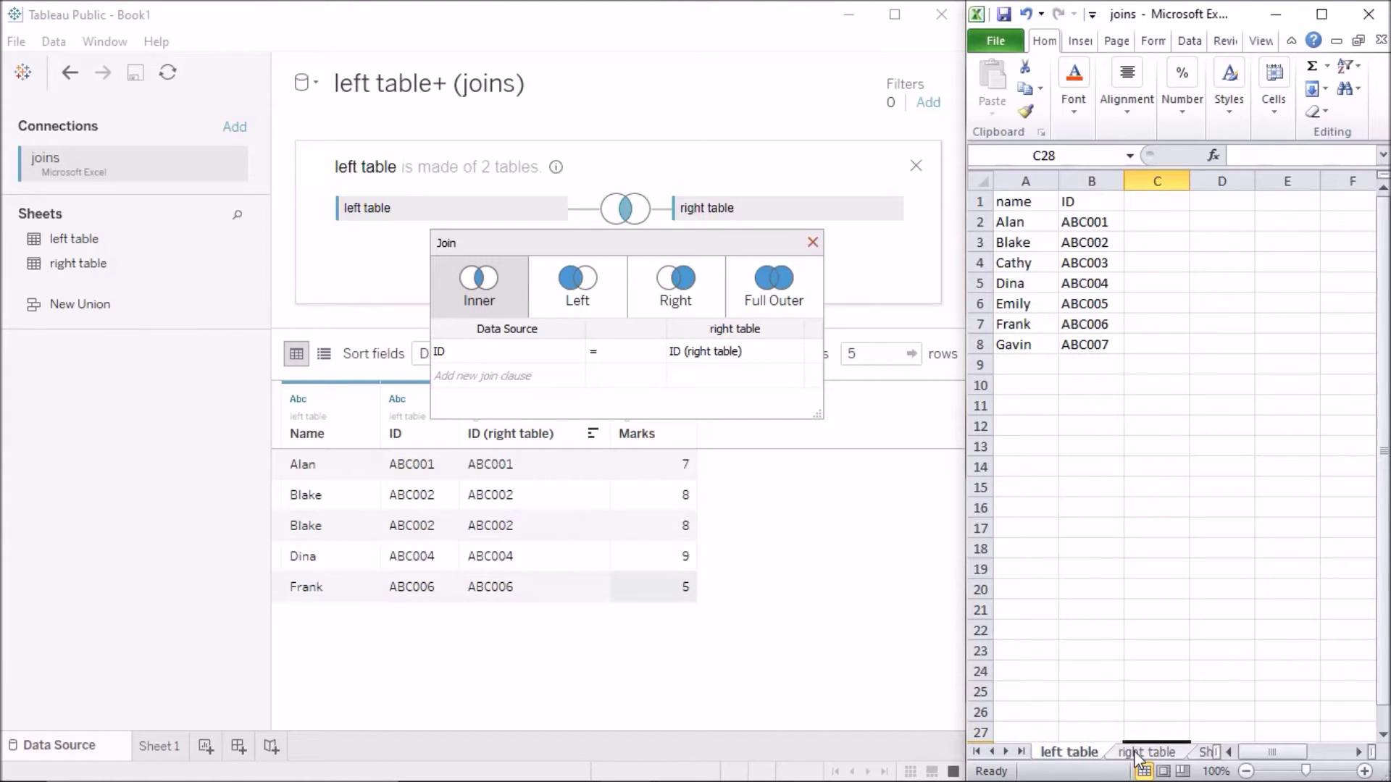
click(562, 304)
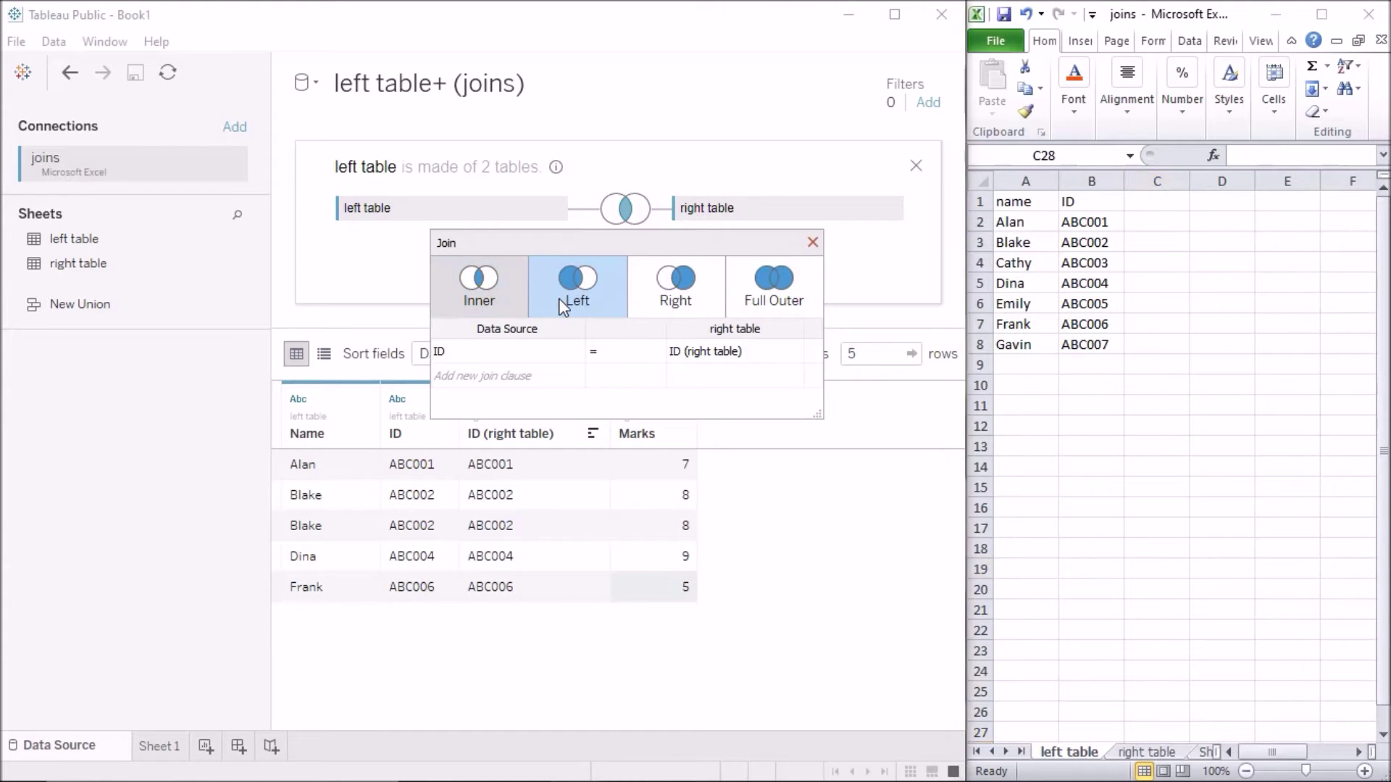
click(513, 287)
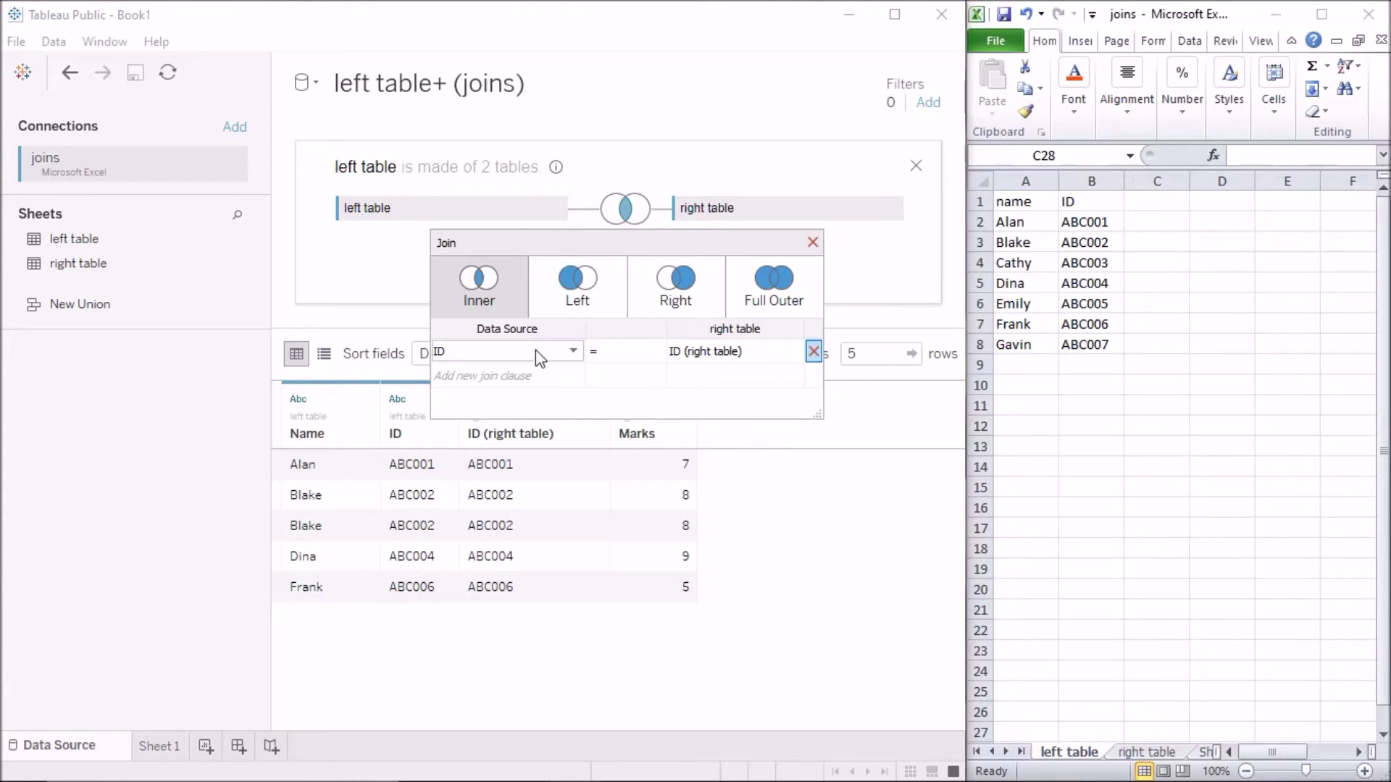
click(812, 244)
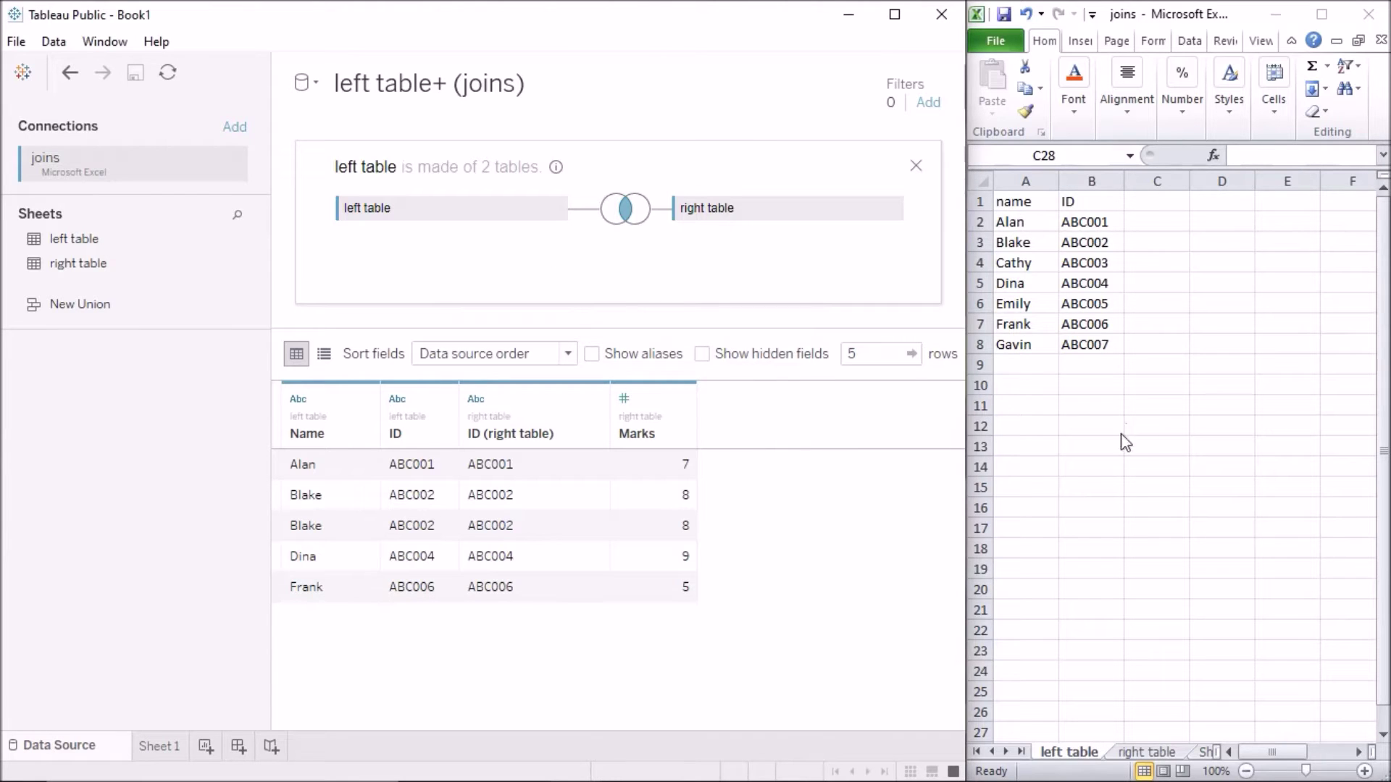
Match Alan's ID ABC001 in both Excel sheets to his Marks value 7 in Tableau
click(1079, 223)
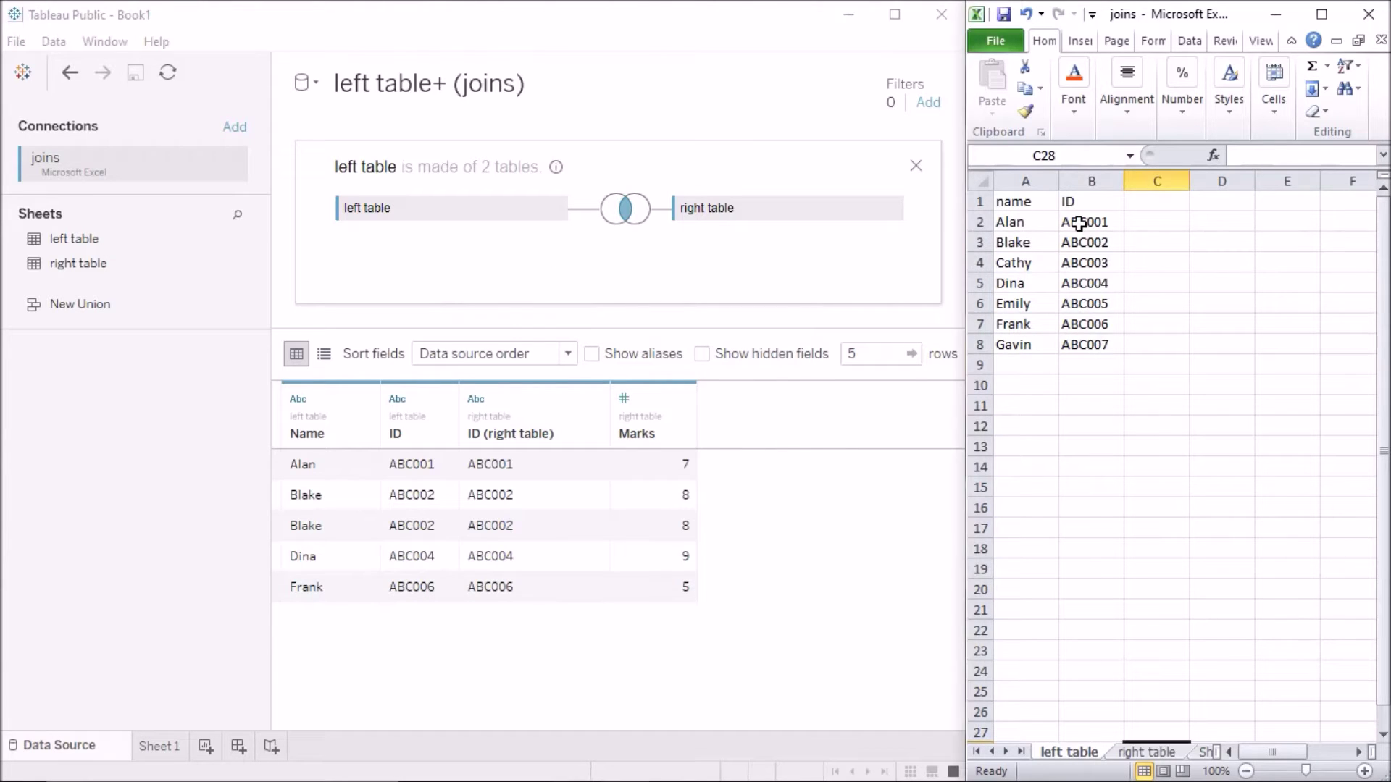
click(1079, 223)
click(1146, 752)
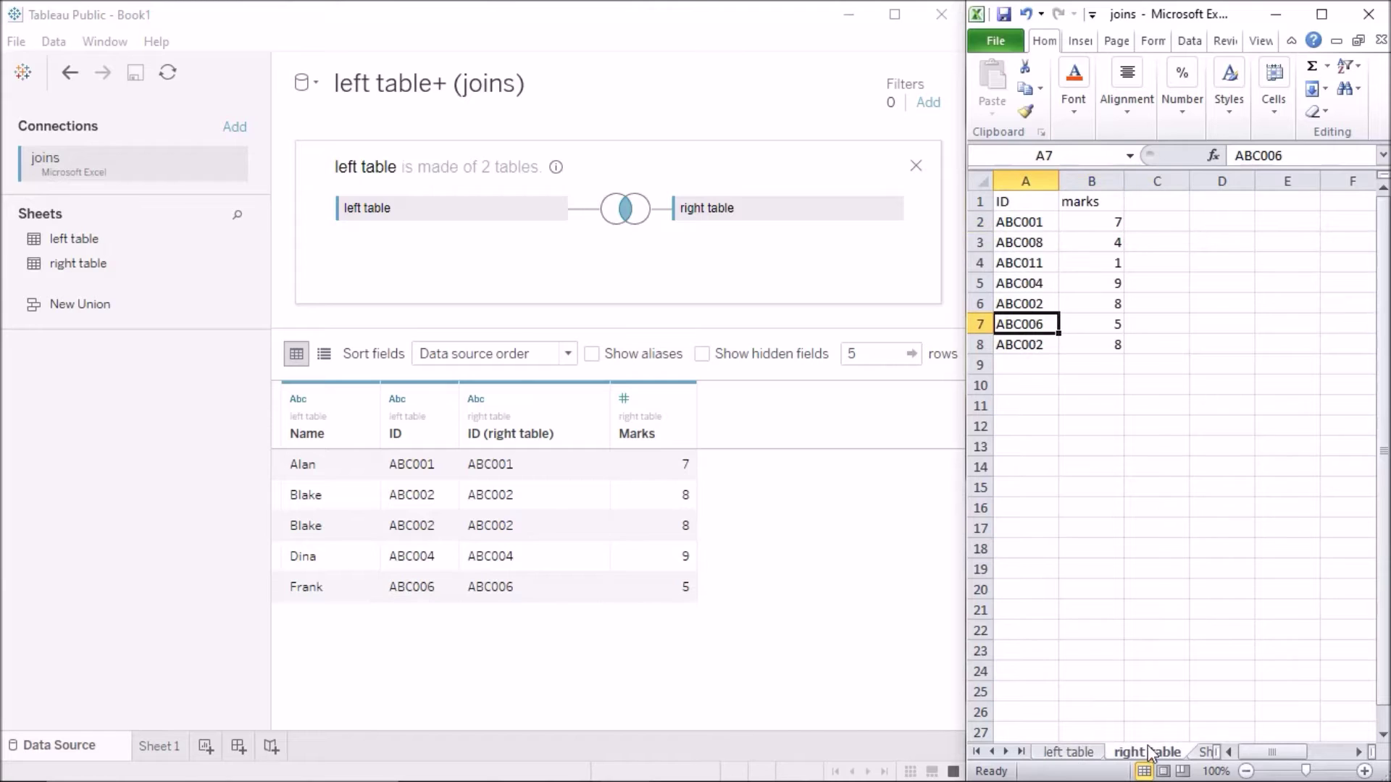
click(1027, 221)
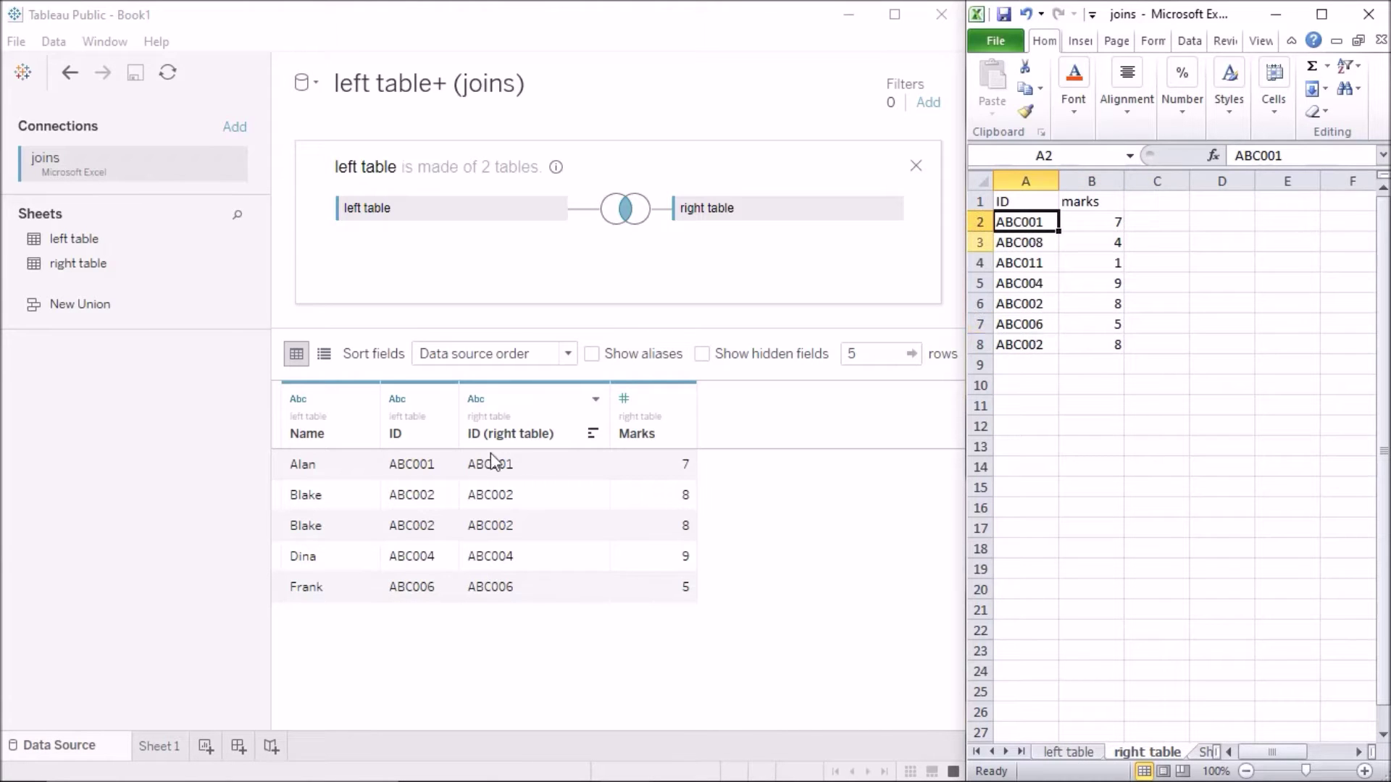
click(588, 466)
click(666, 465)
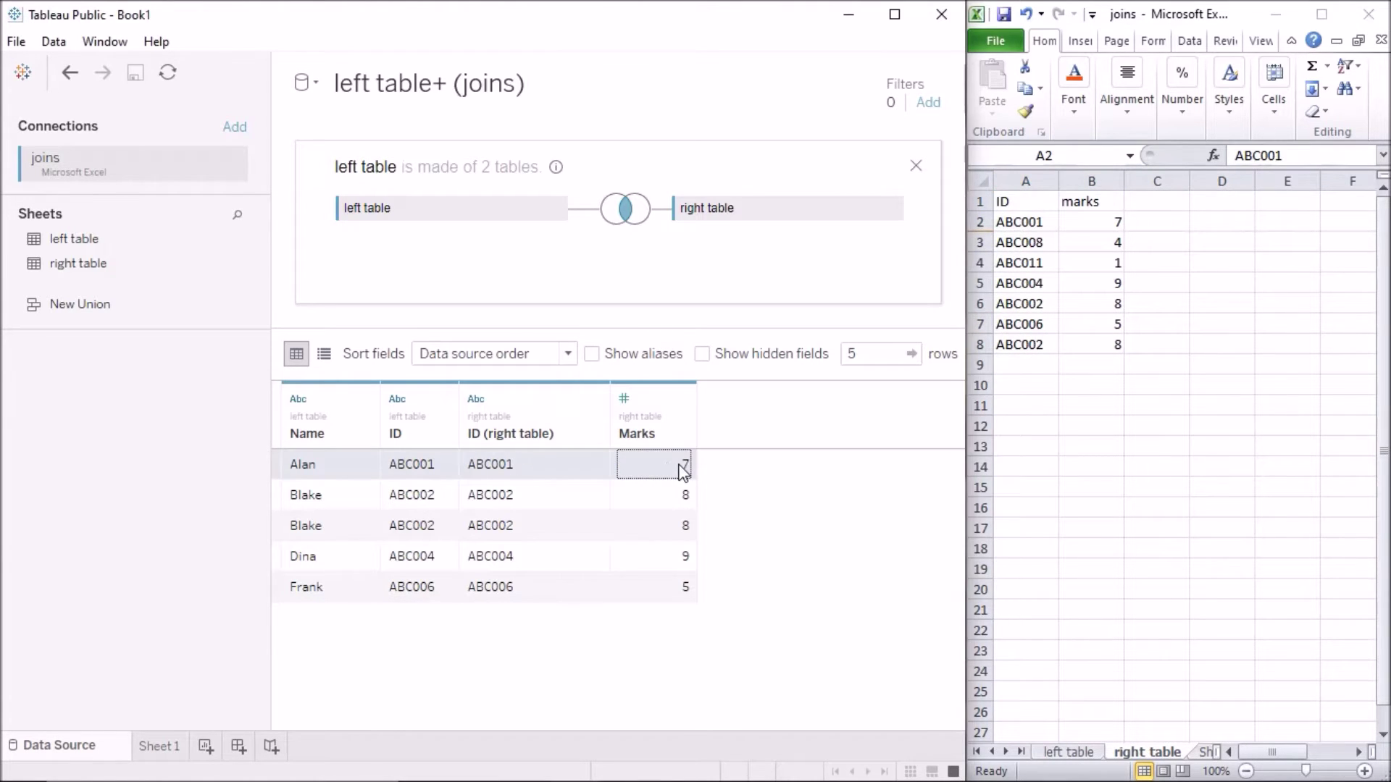
Match Blake's ABC002 row with marks 8 in Excel to his joined row in Tableau
click(1083, 754)
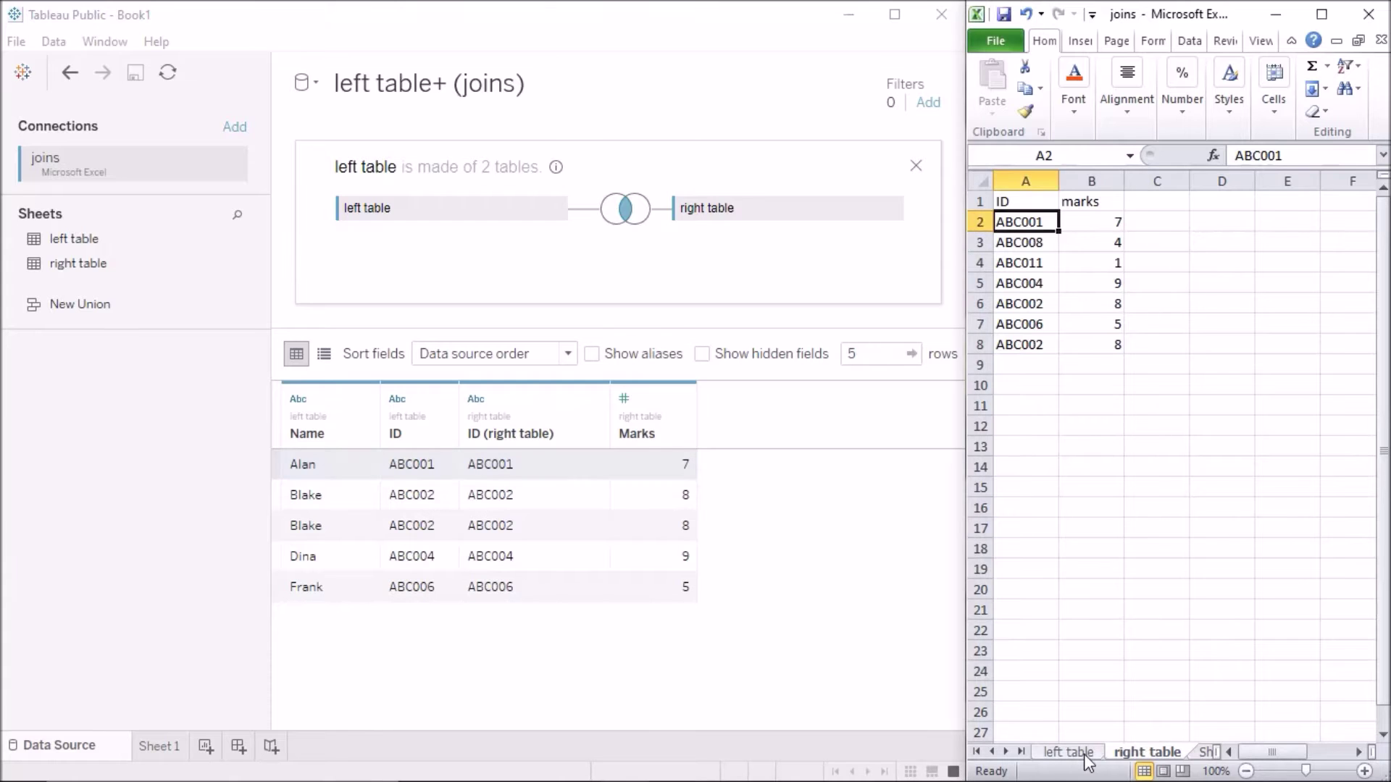
click(1083, 754)
click(1025, 242)
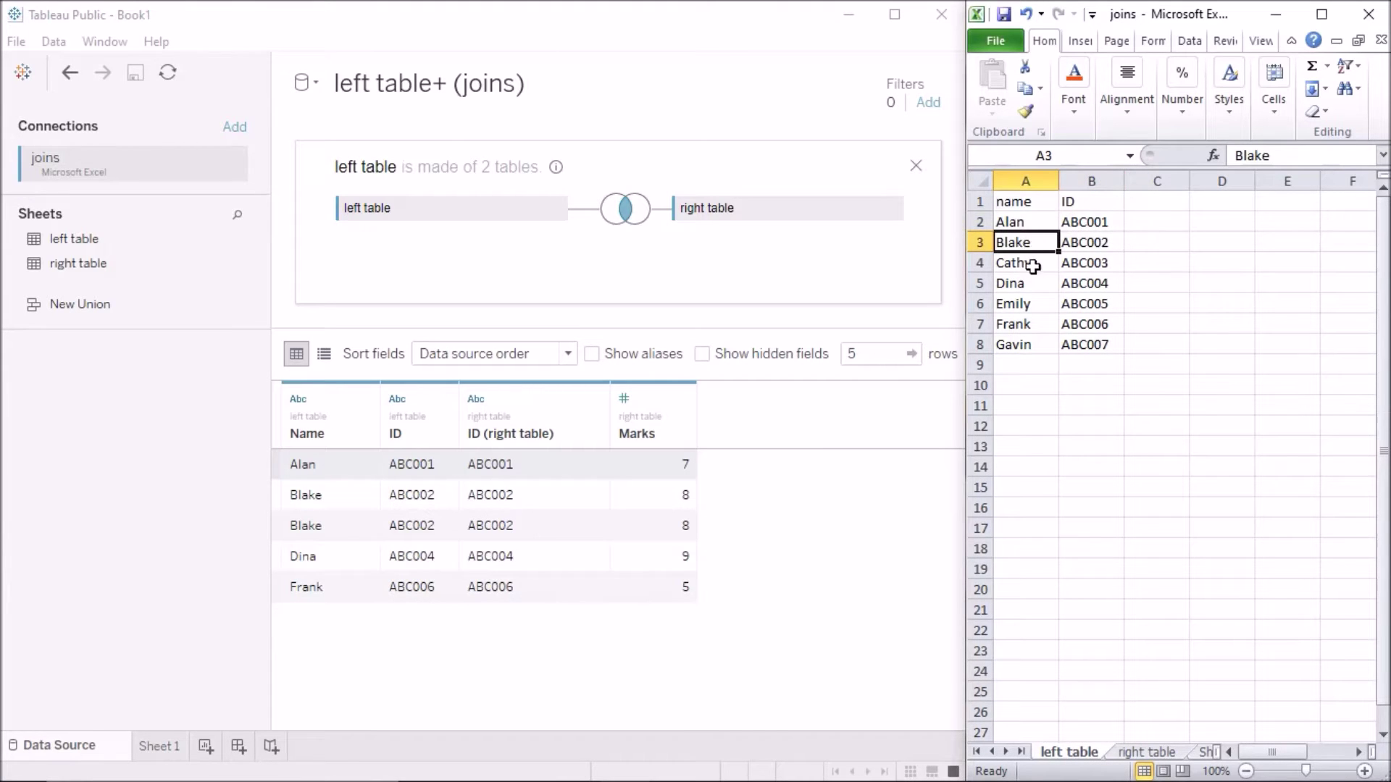
click(1079, 246)
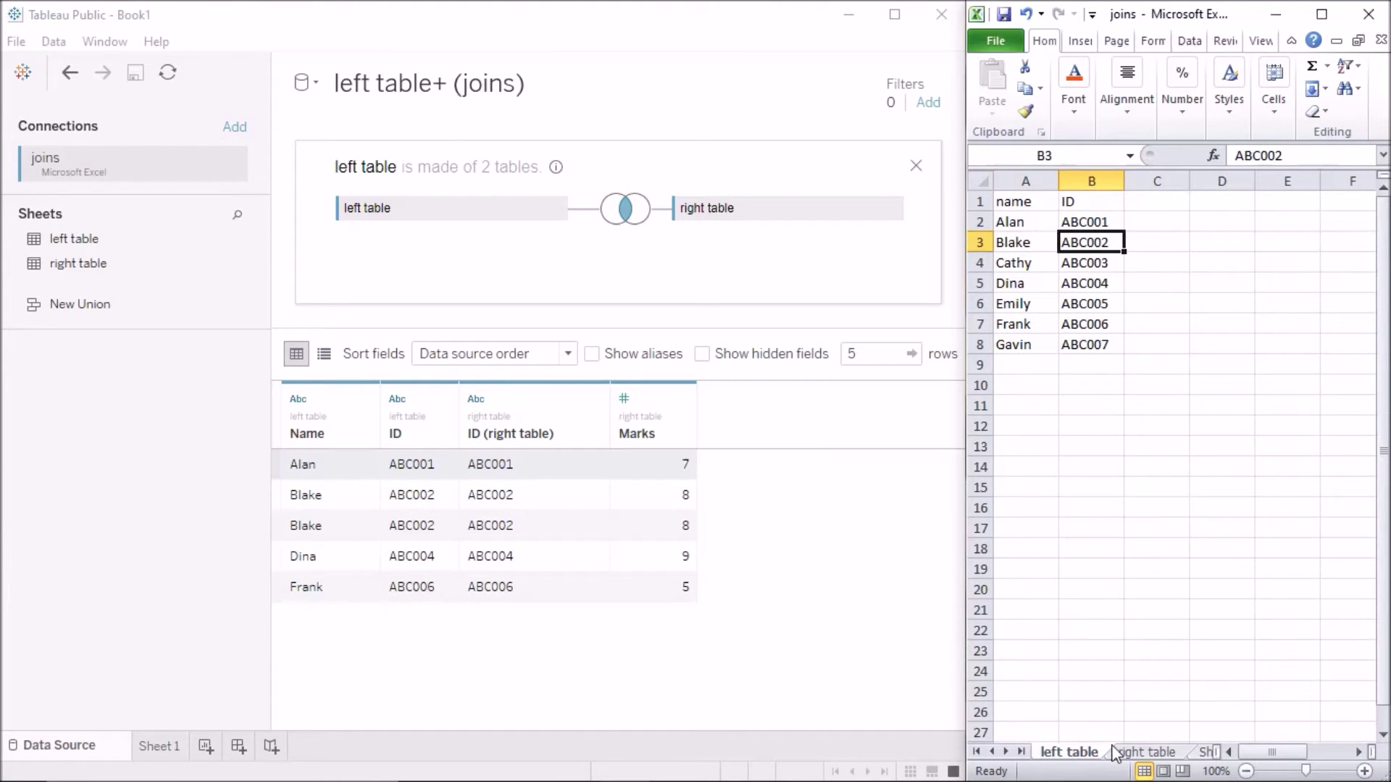
click(1145, 753)
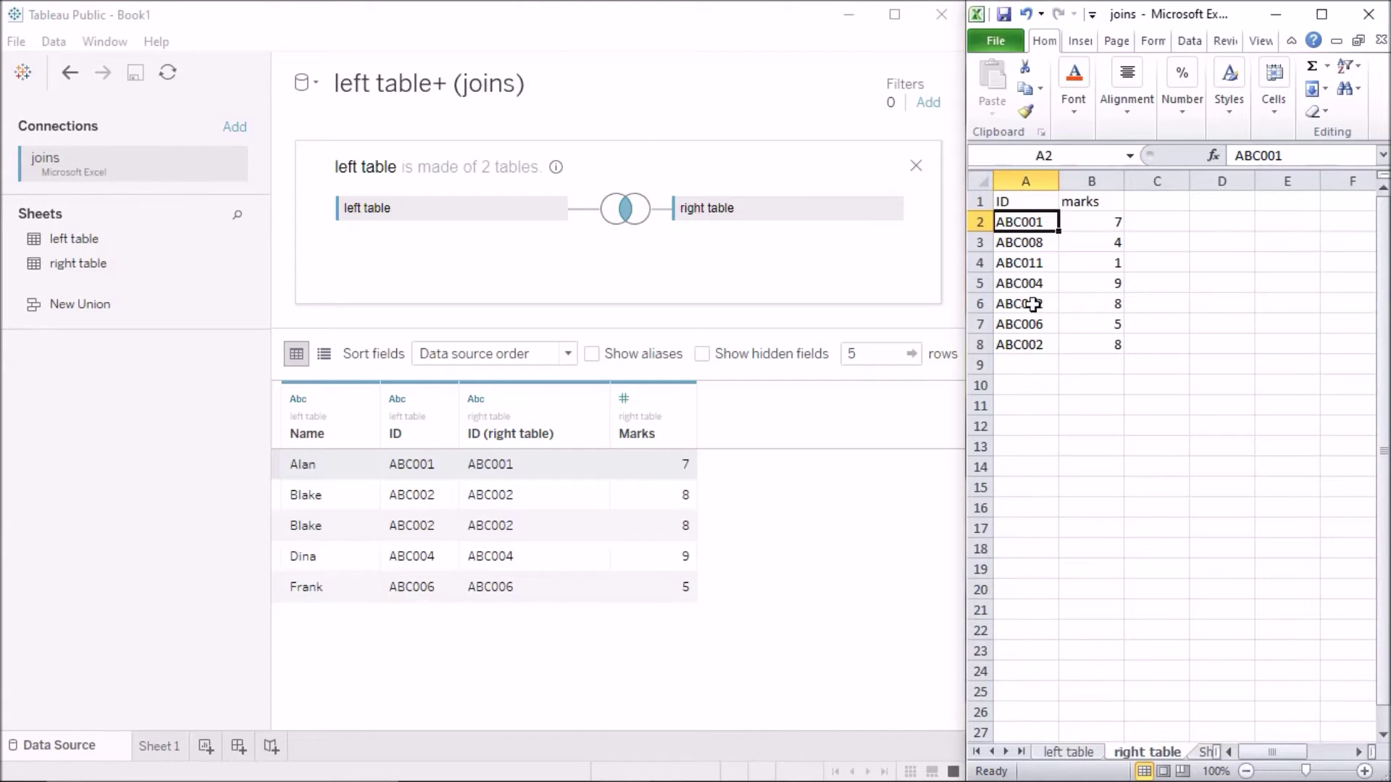
drag(1033, 305, 1108, 304)
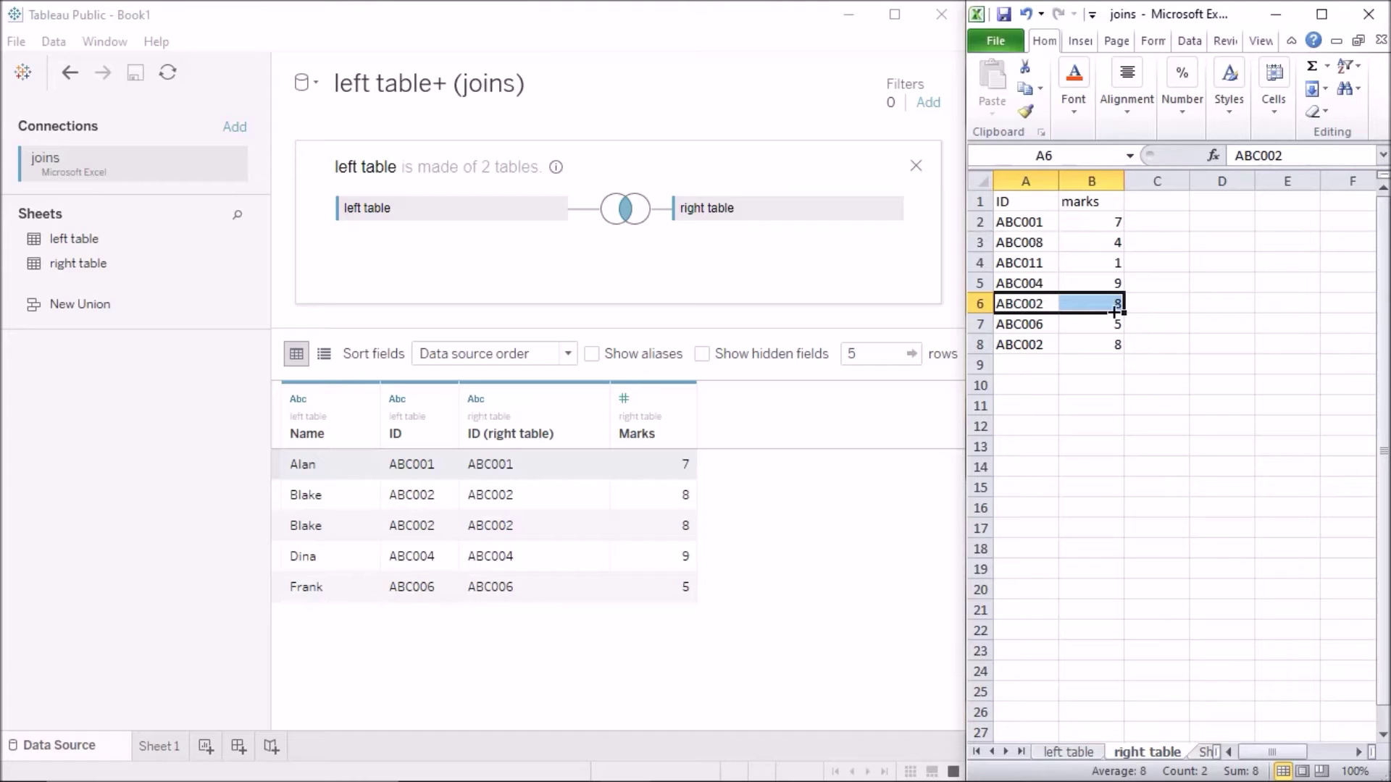
click(319, 498)
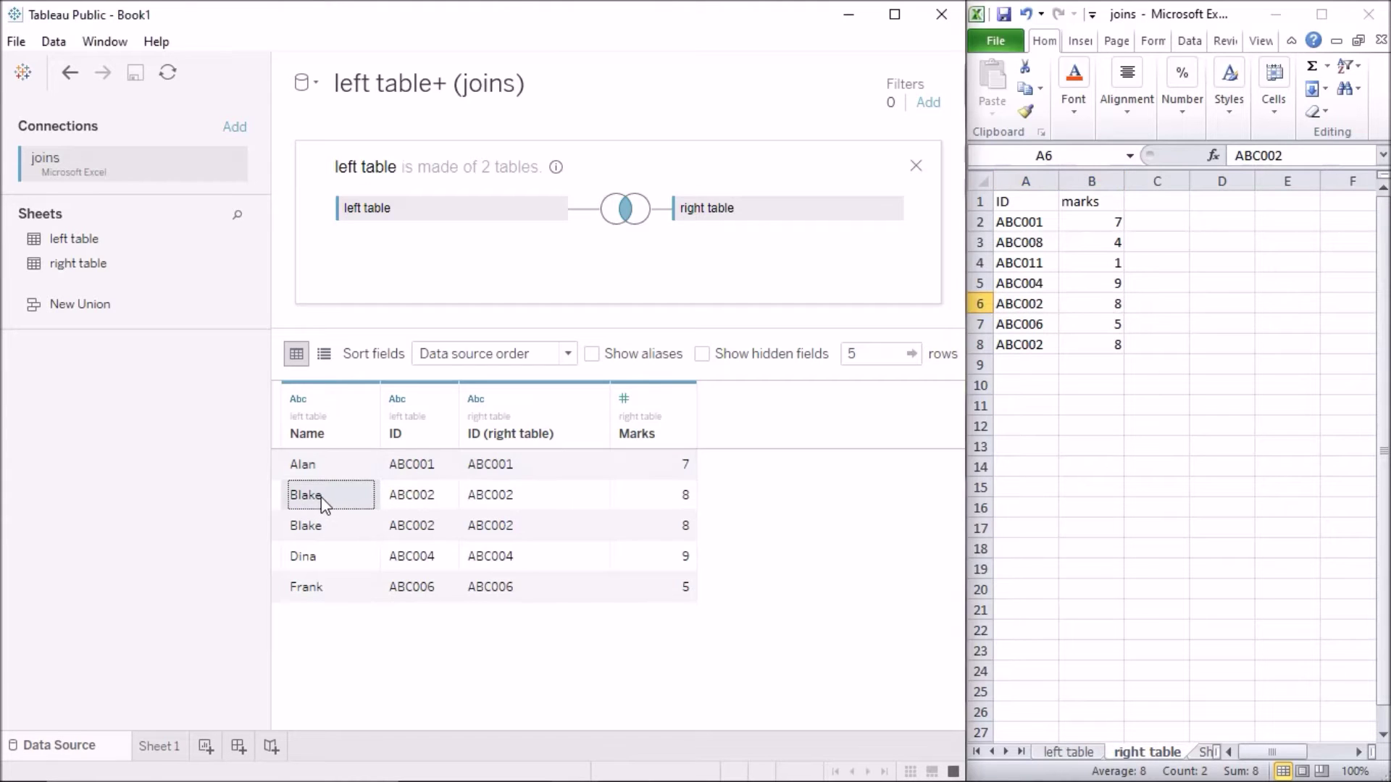
click(428, 497)
click(481, 497)
click(641, 508)
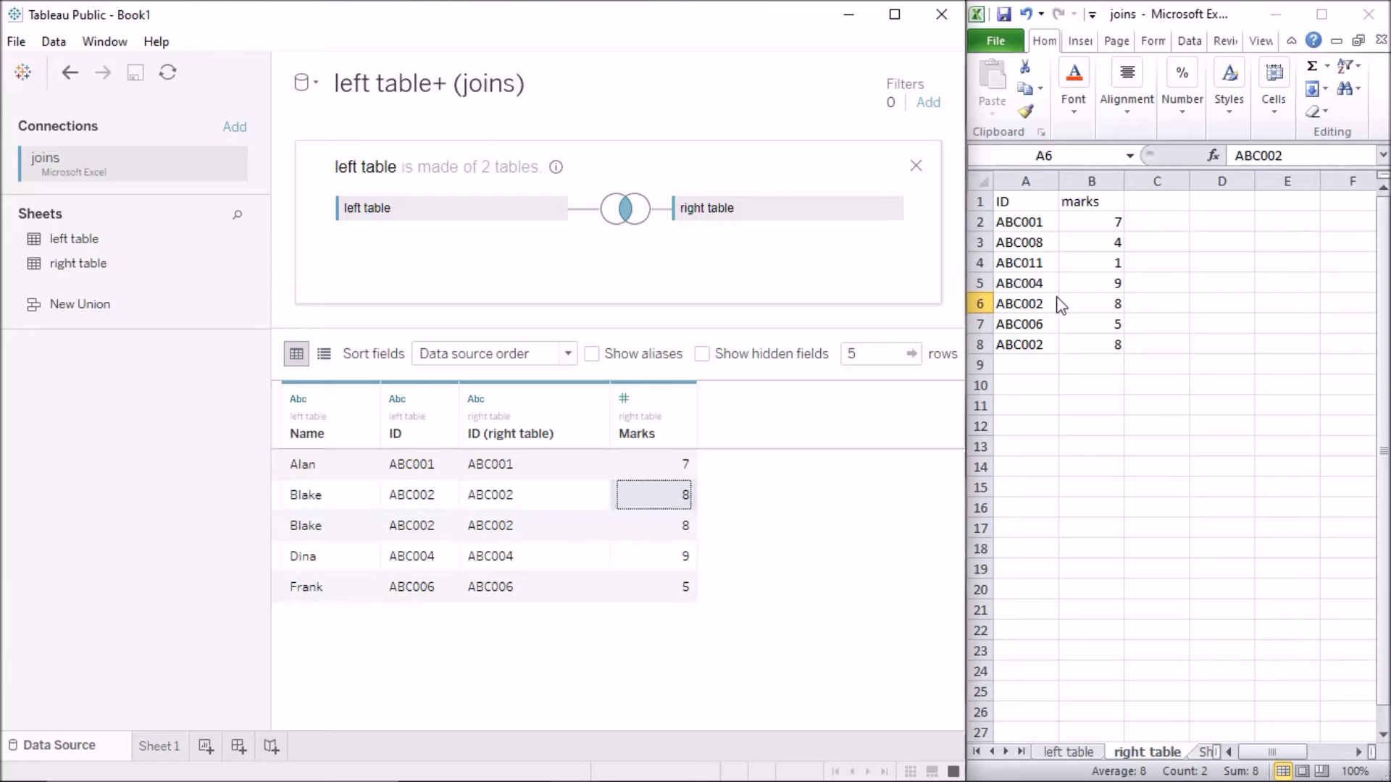
Link the right table's second ABC002 row to the duplicate Blake row with Marks 8
click(1035, 346)
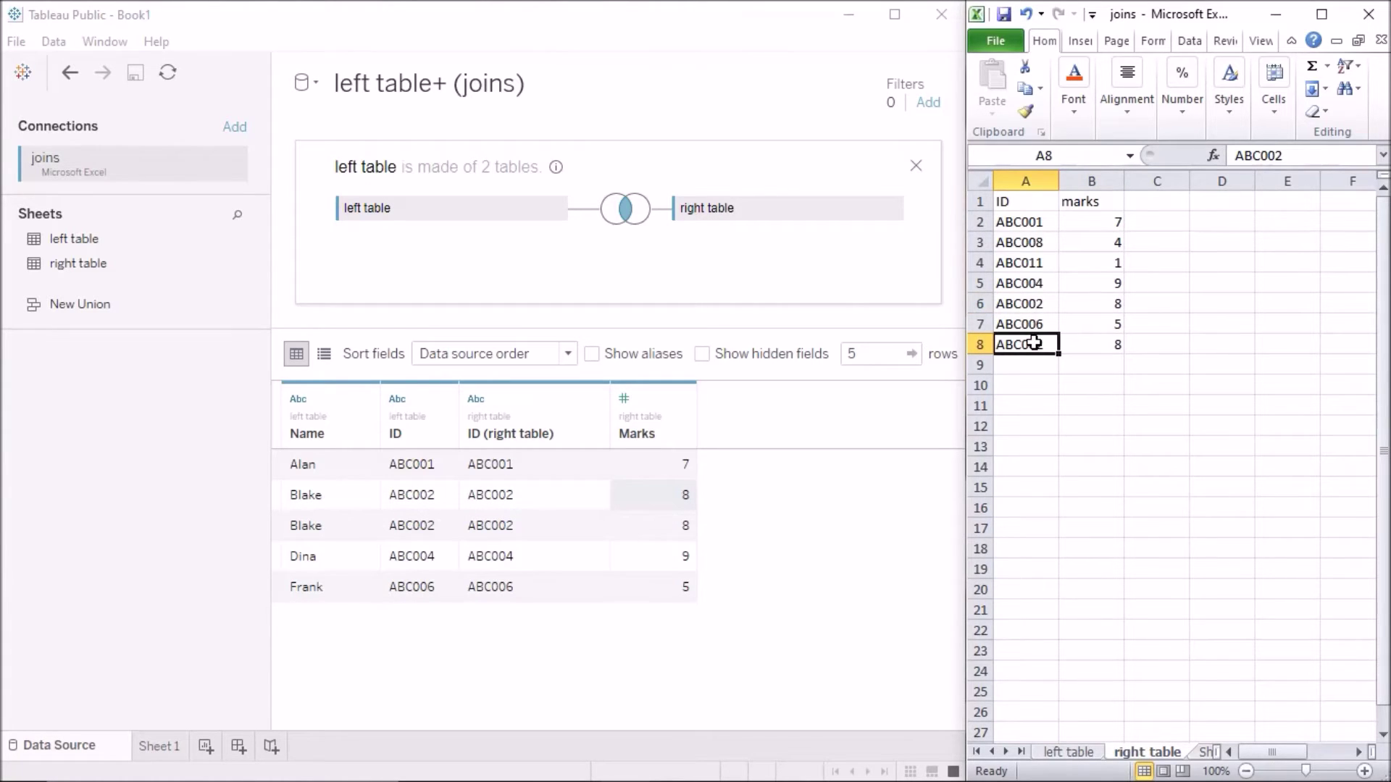
drag(1022, 344, 1102, 349)
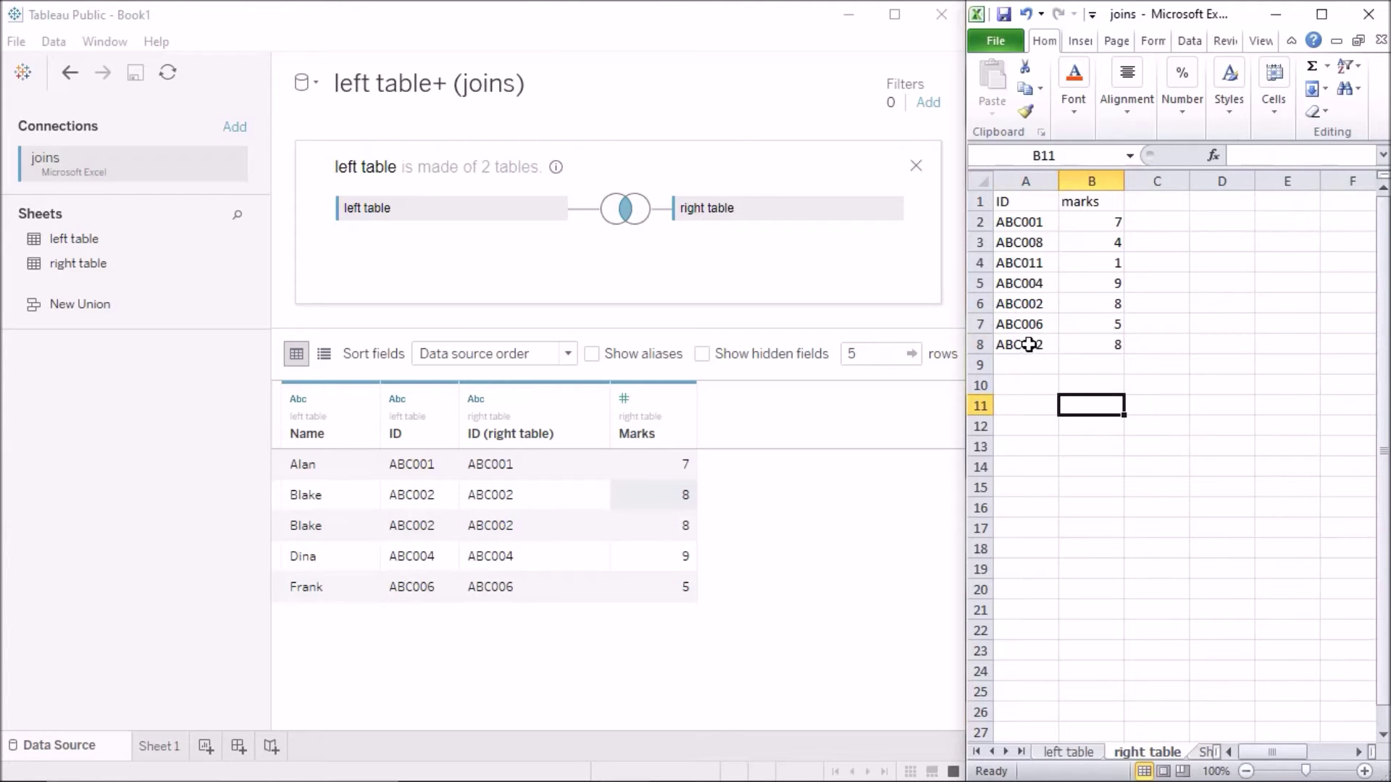
drag(1040, 344, 1103, 345)
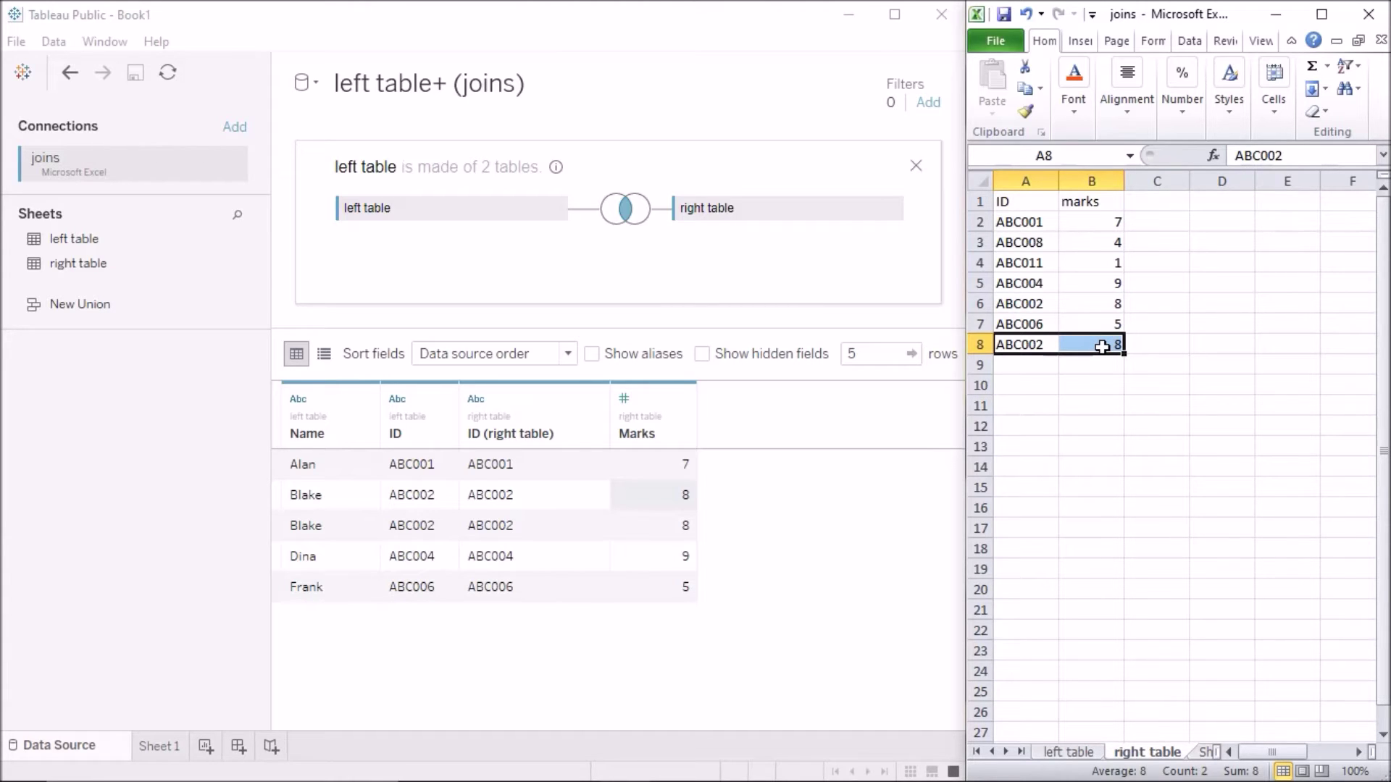
click(1023, 350)
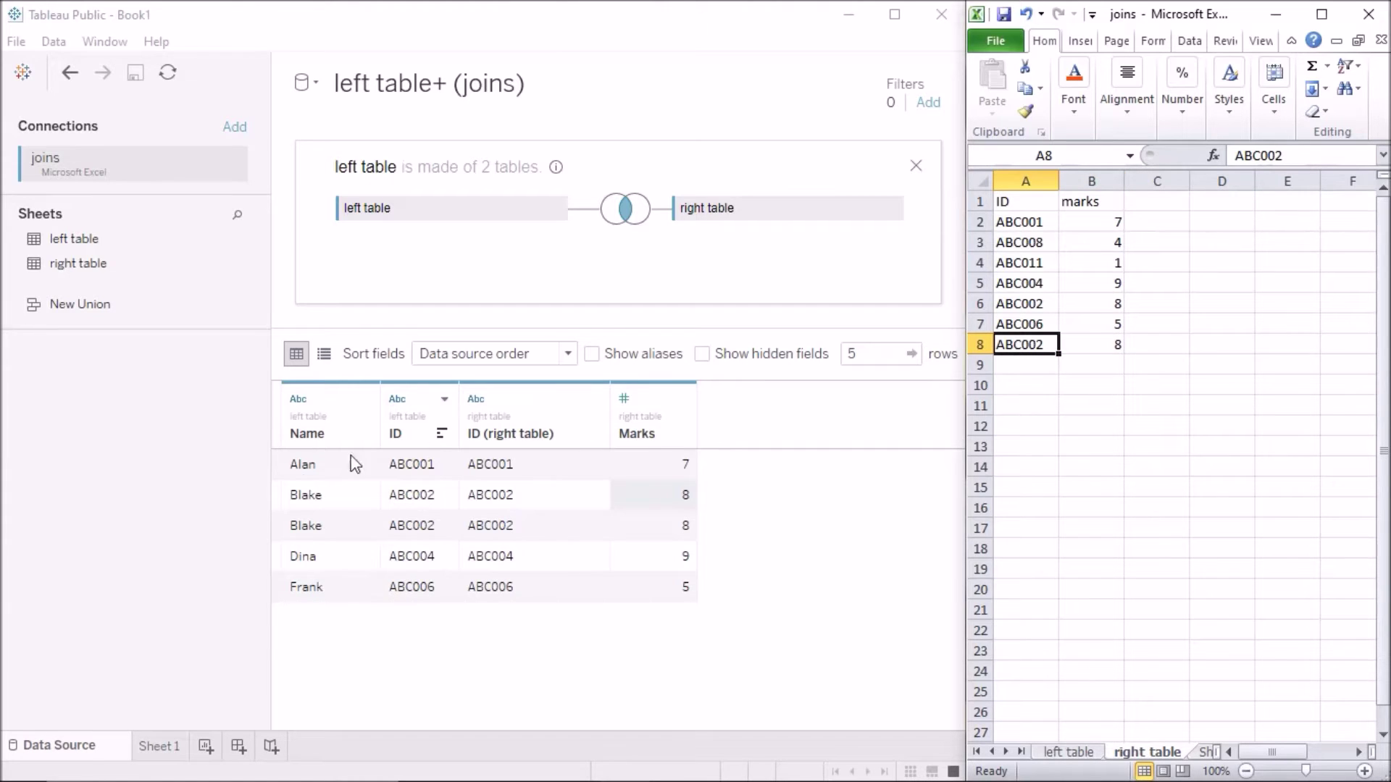
click(511, 527)
click(643, 527)
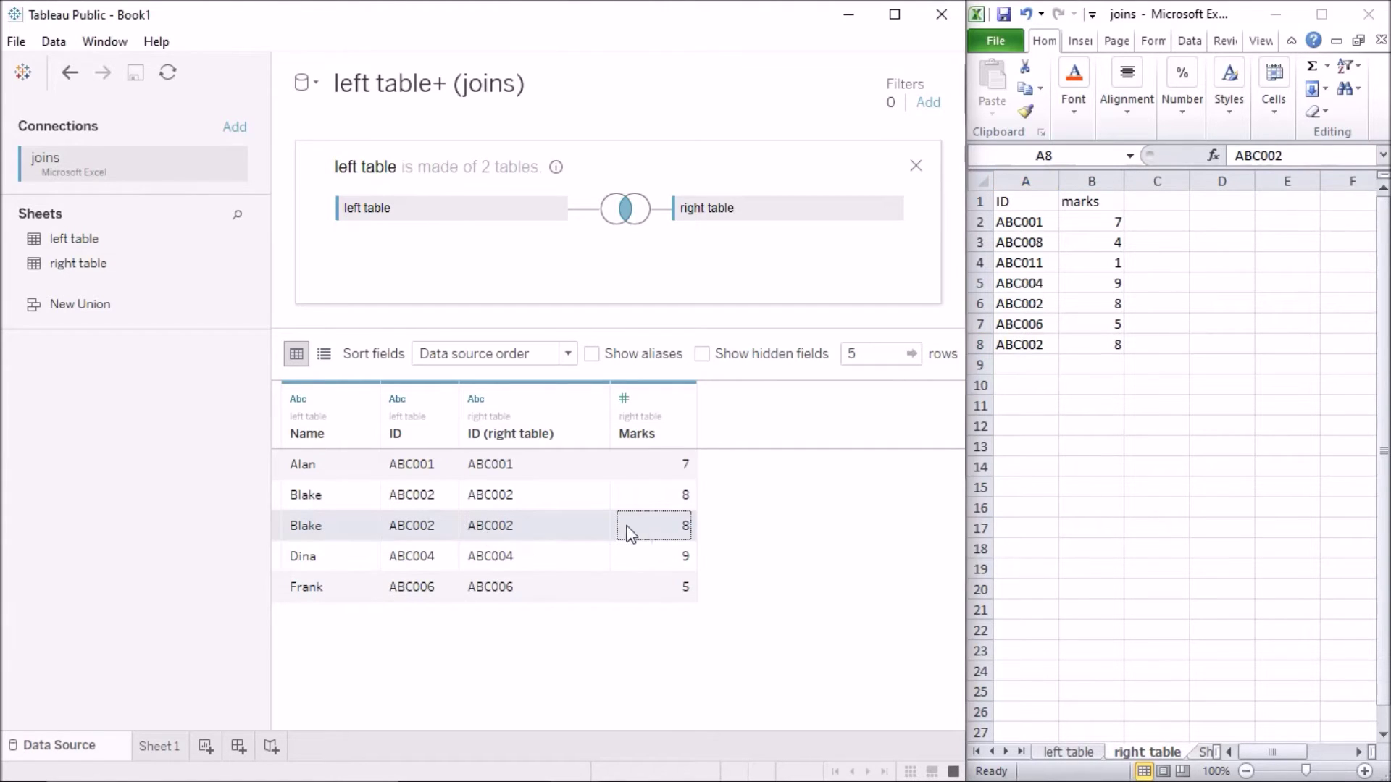
click(1050, 347)
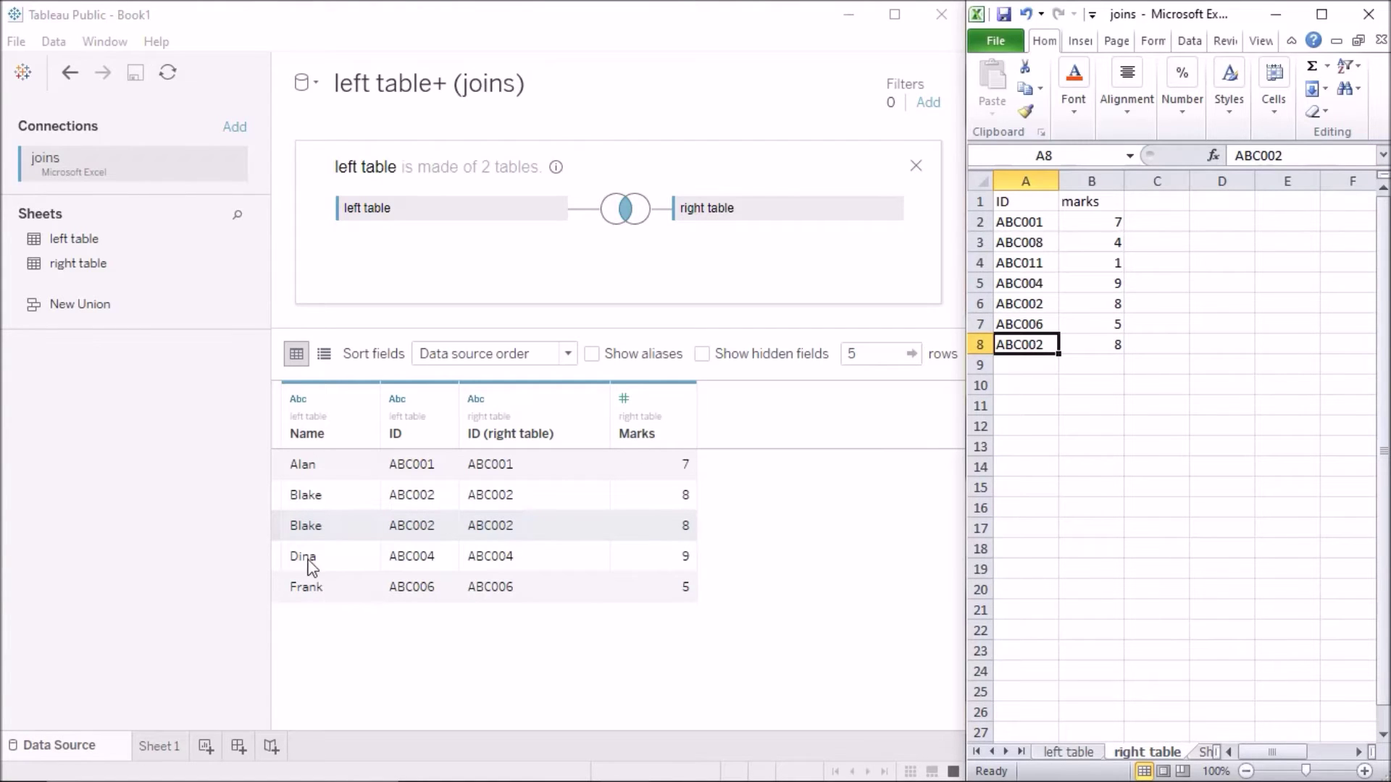
Confirm Cathy's ID ABC003 is absent from the right table's IDs ABC001 through ABC006
click(1068, 753)
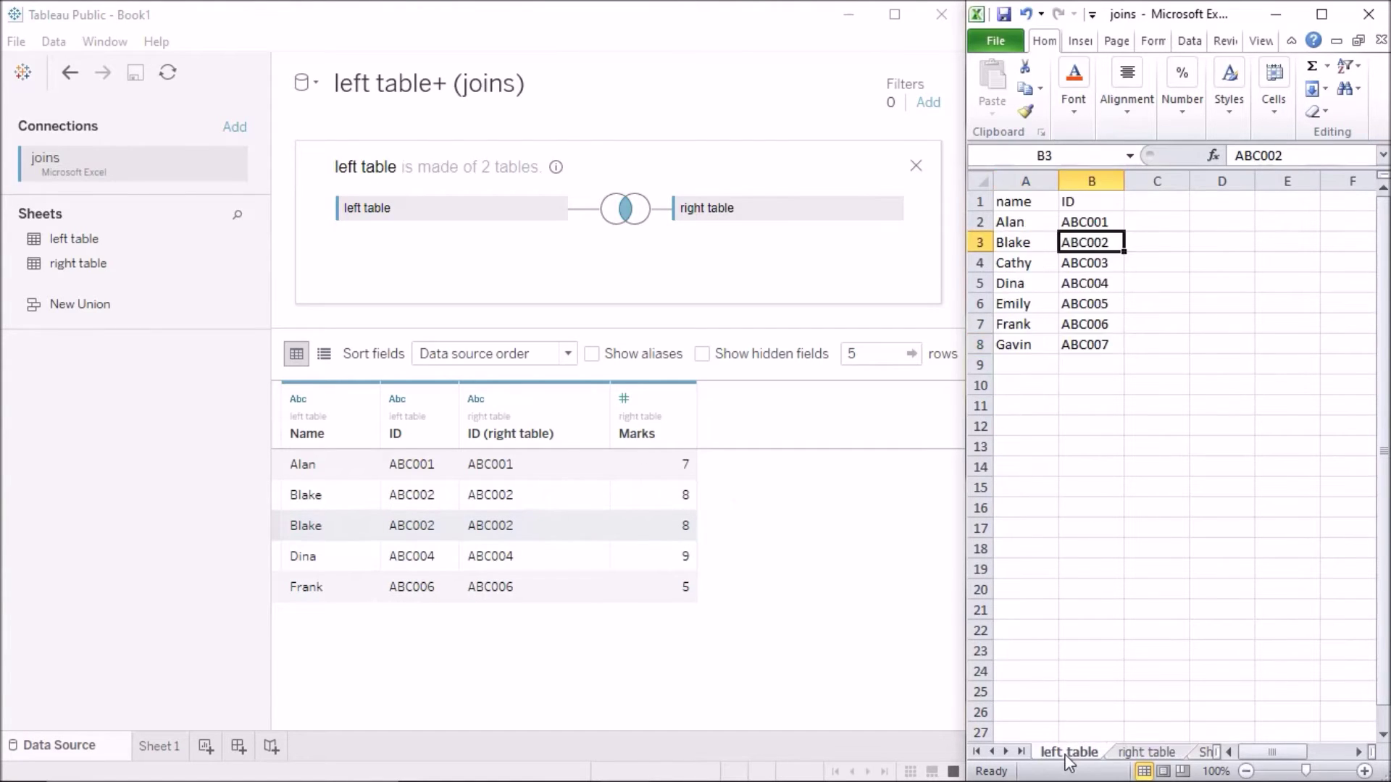
click(1034, 263)
click(1099, 268)
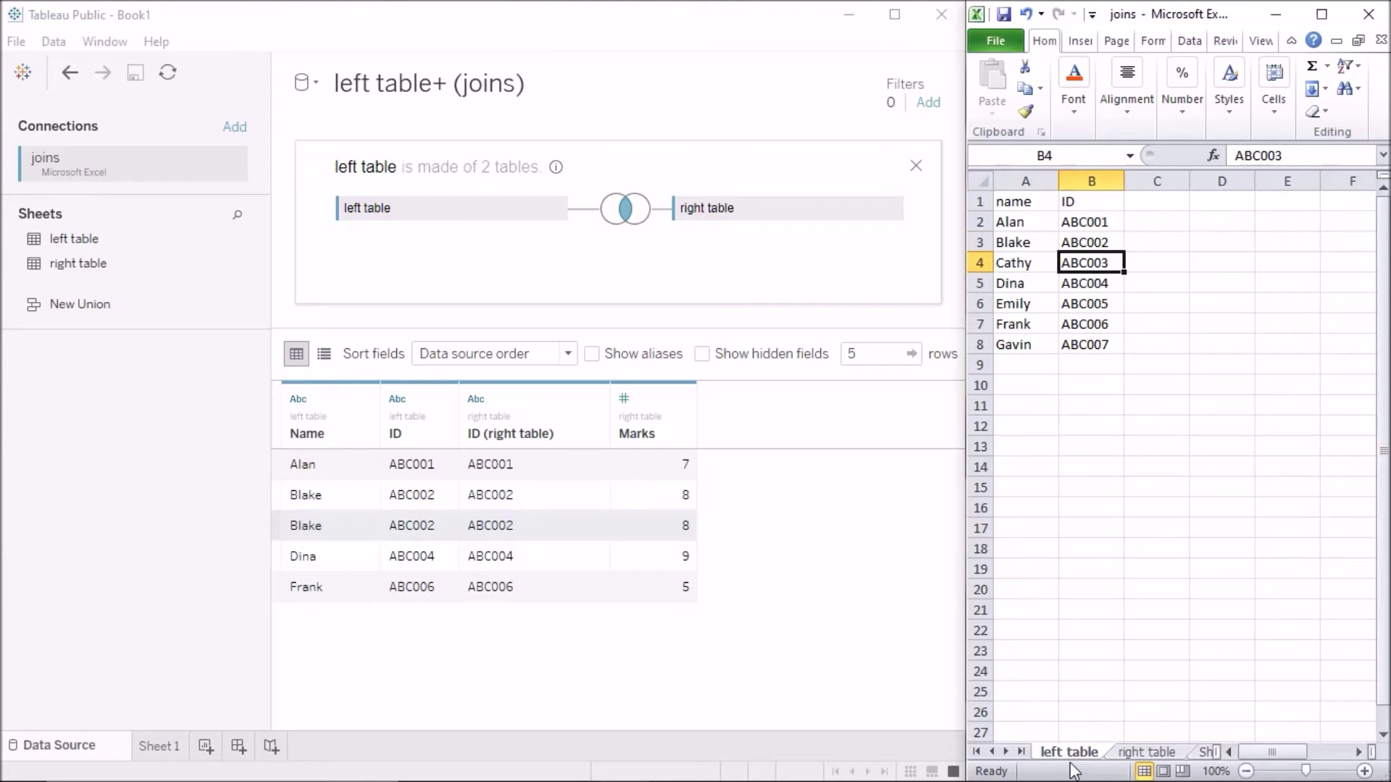
click(1139, 753)
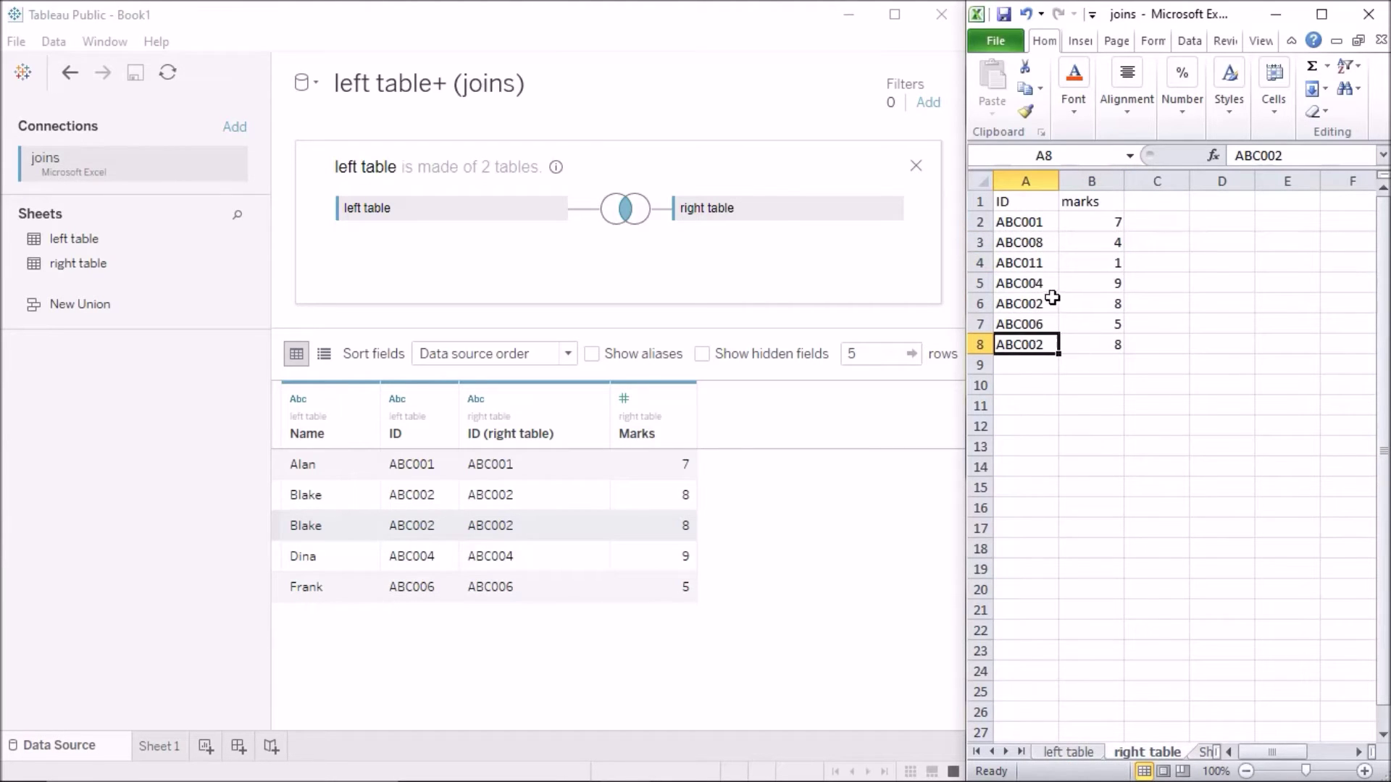
drag(1024, 222, 1034, 324)
click(1068, 753)
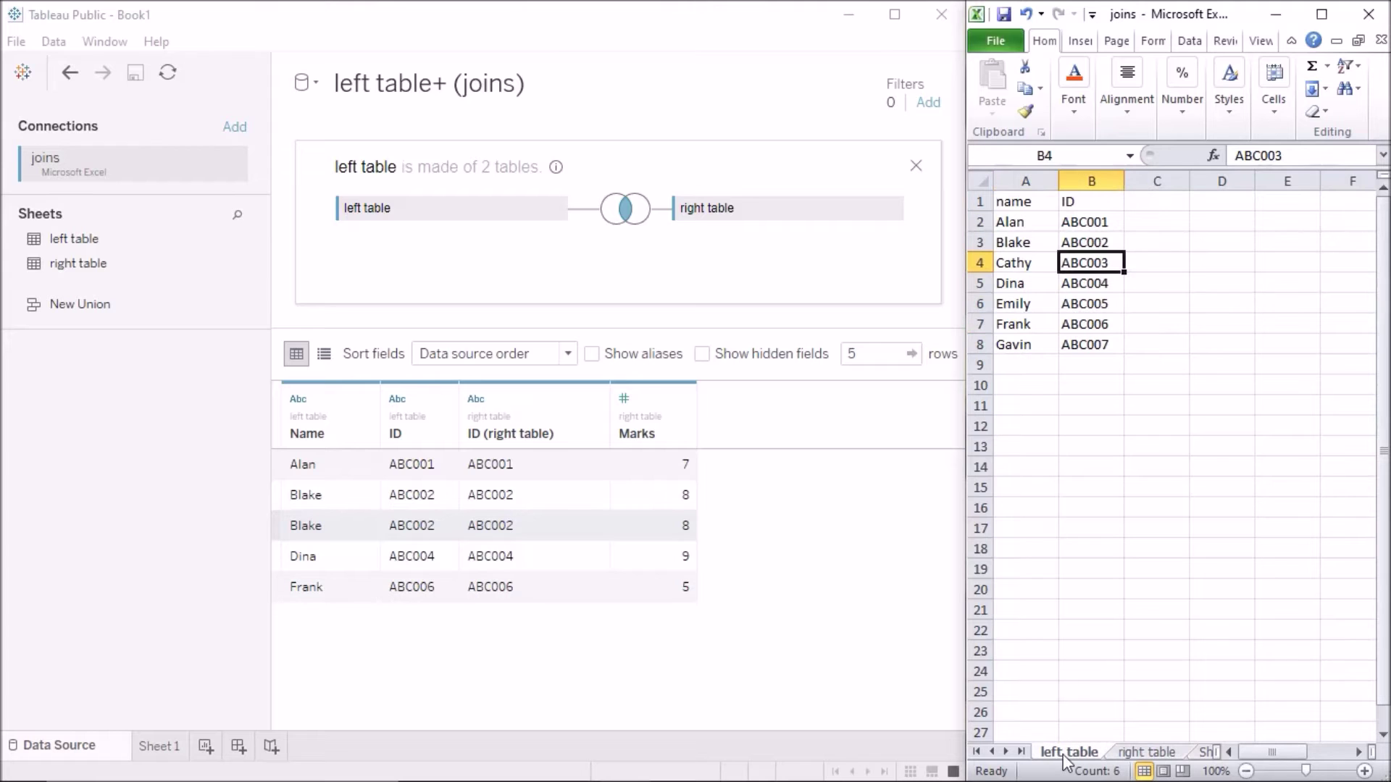
Locate Dina's ABC004 and Frank's ABC006 in the left and right table sheets
click(1038, 284)
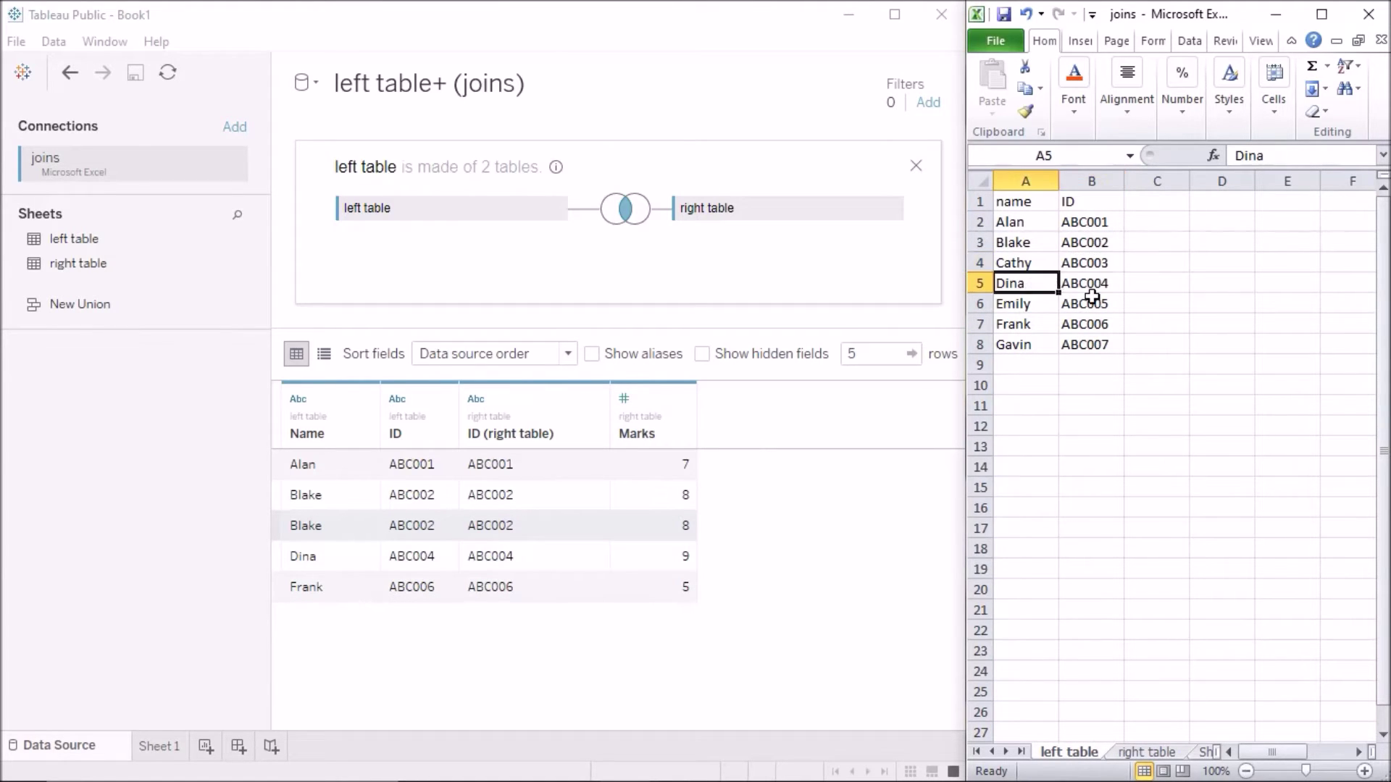
click(1093, 288)
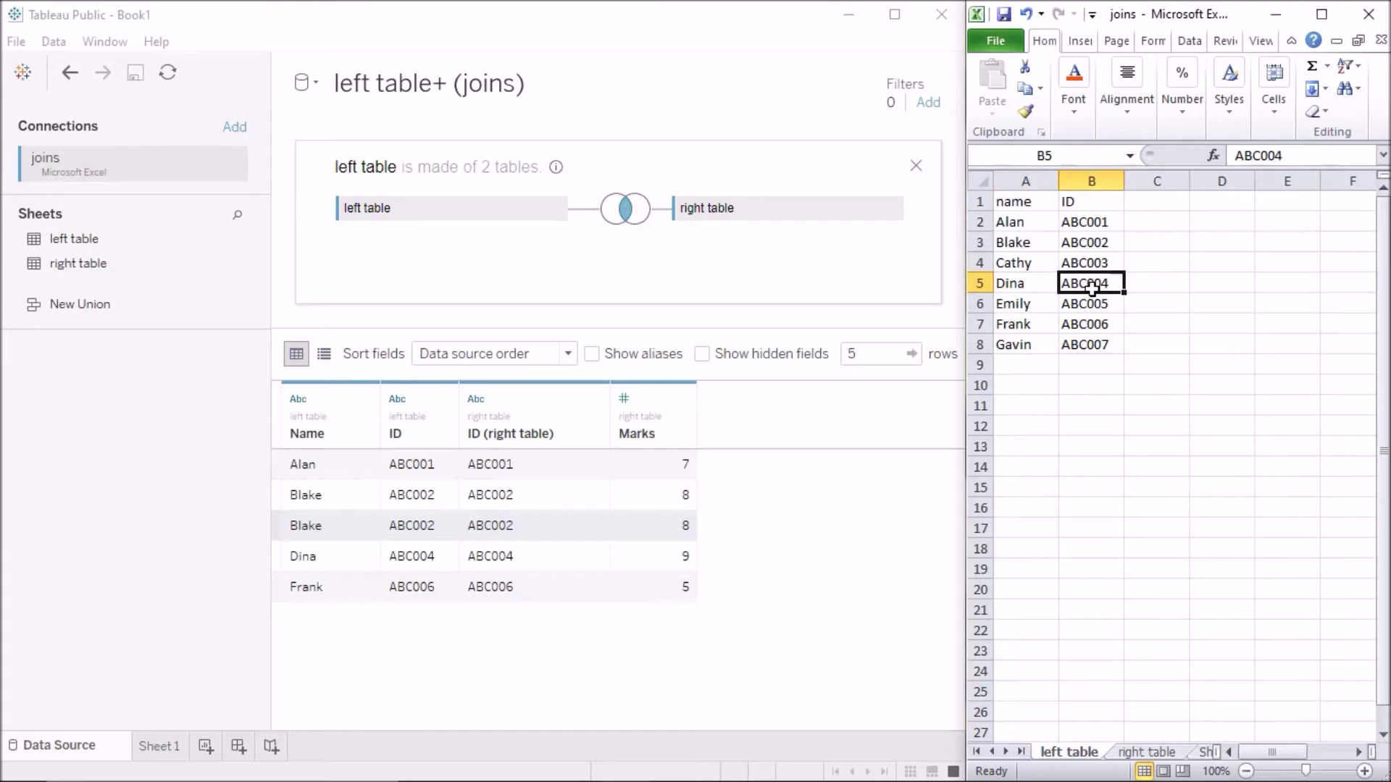
click(1108, 331)
click(1132, 755)
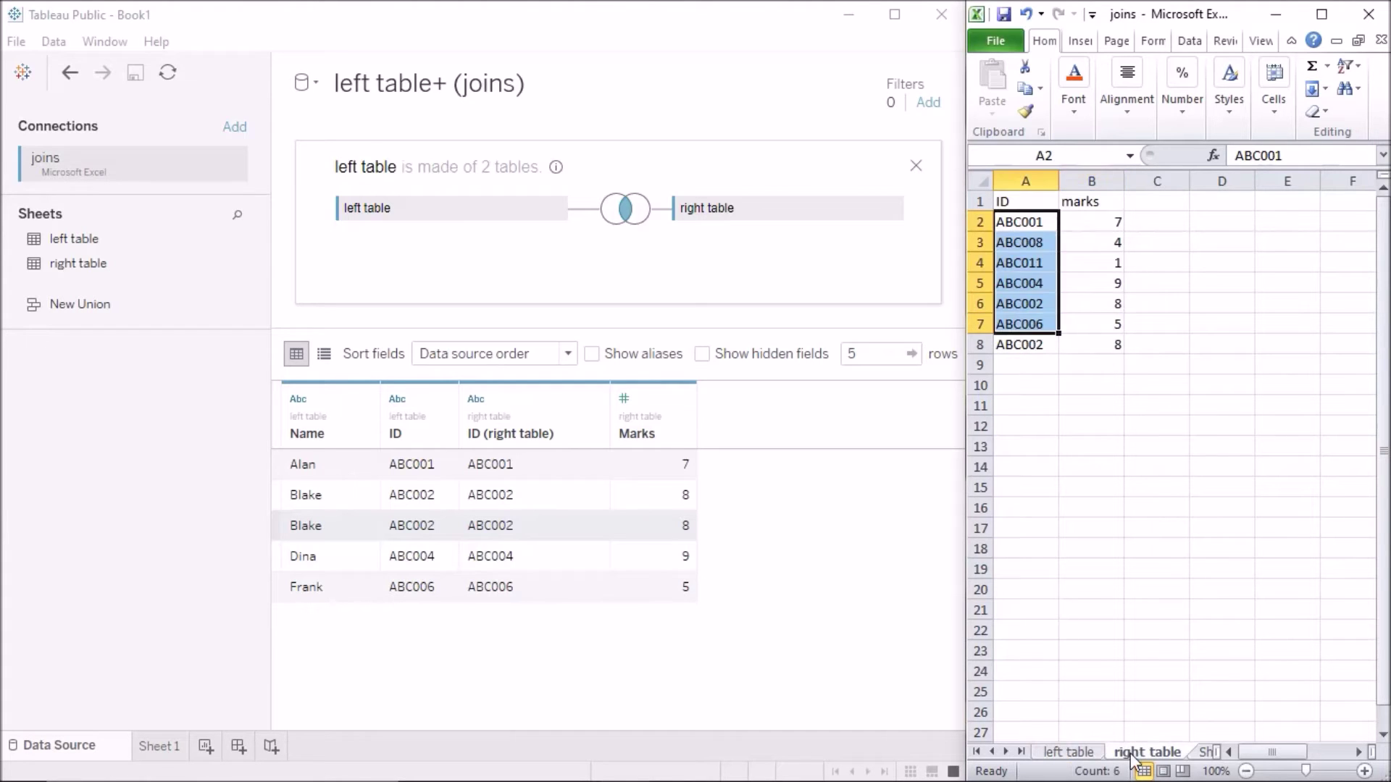
click(1023, 284)
double_click(1021, 284)
drag(1021, 284, 1083, 284)
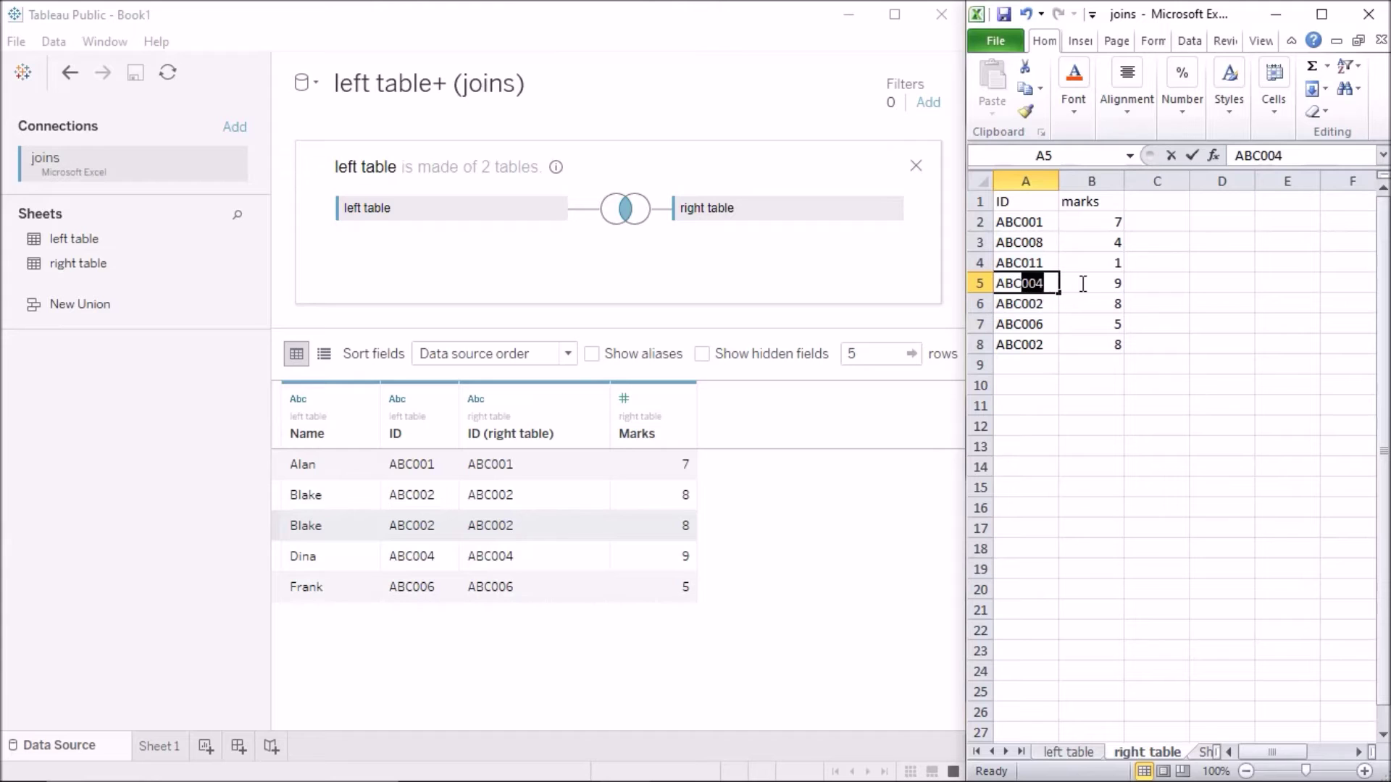
click(1083, 284)
Match Dina's Marks 9 and Frank's Marks 5 in Tableau's joined rows
click(488, 572)
click(623, 570)
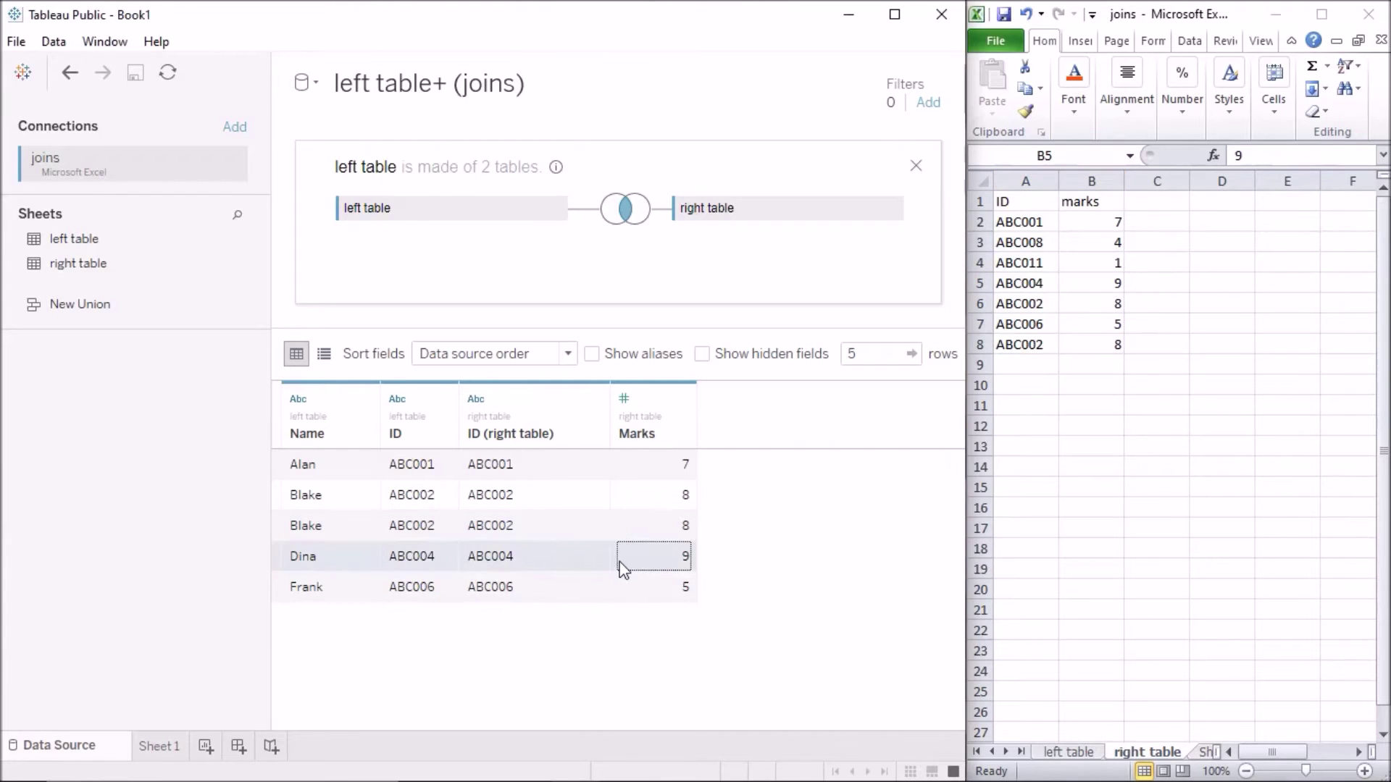
click(624, 584)
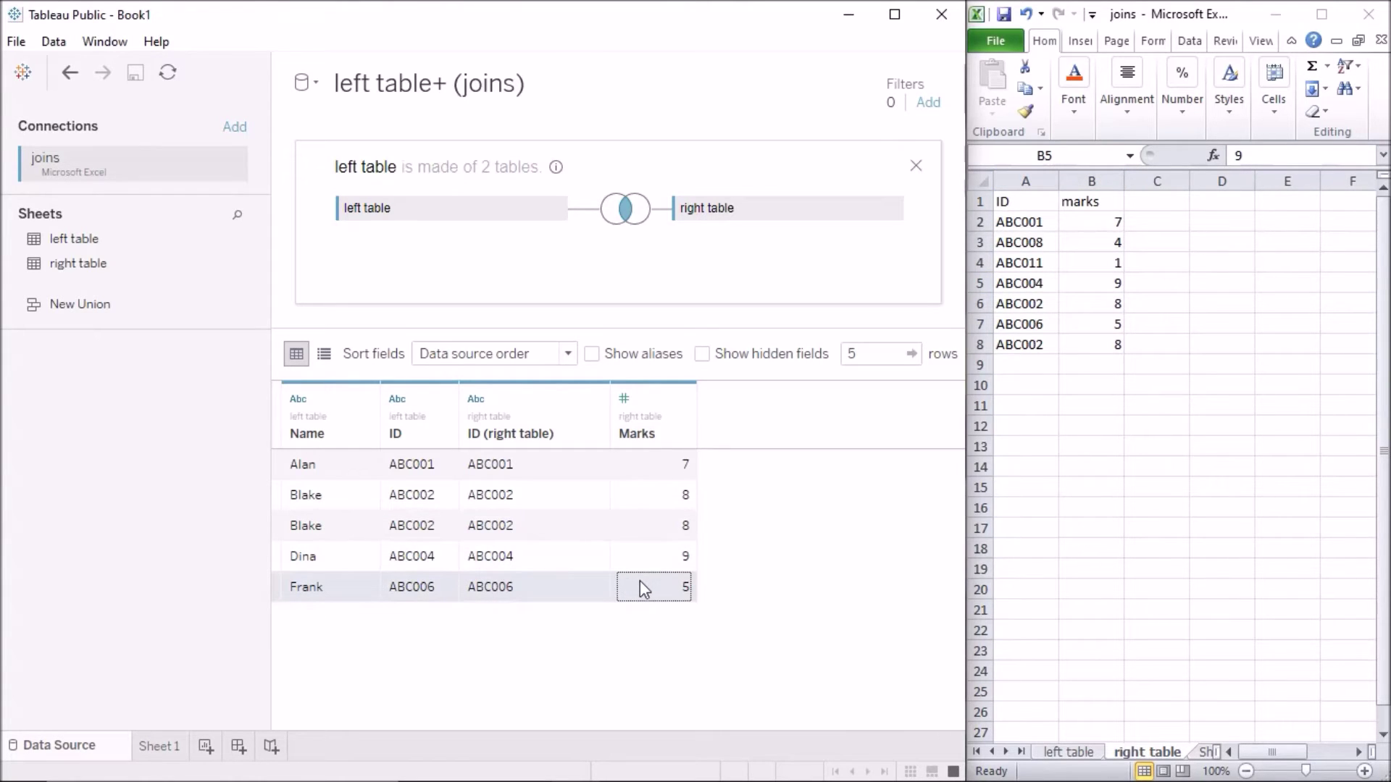
click(569, 587)
click(672, 590)
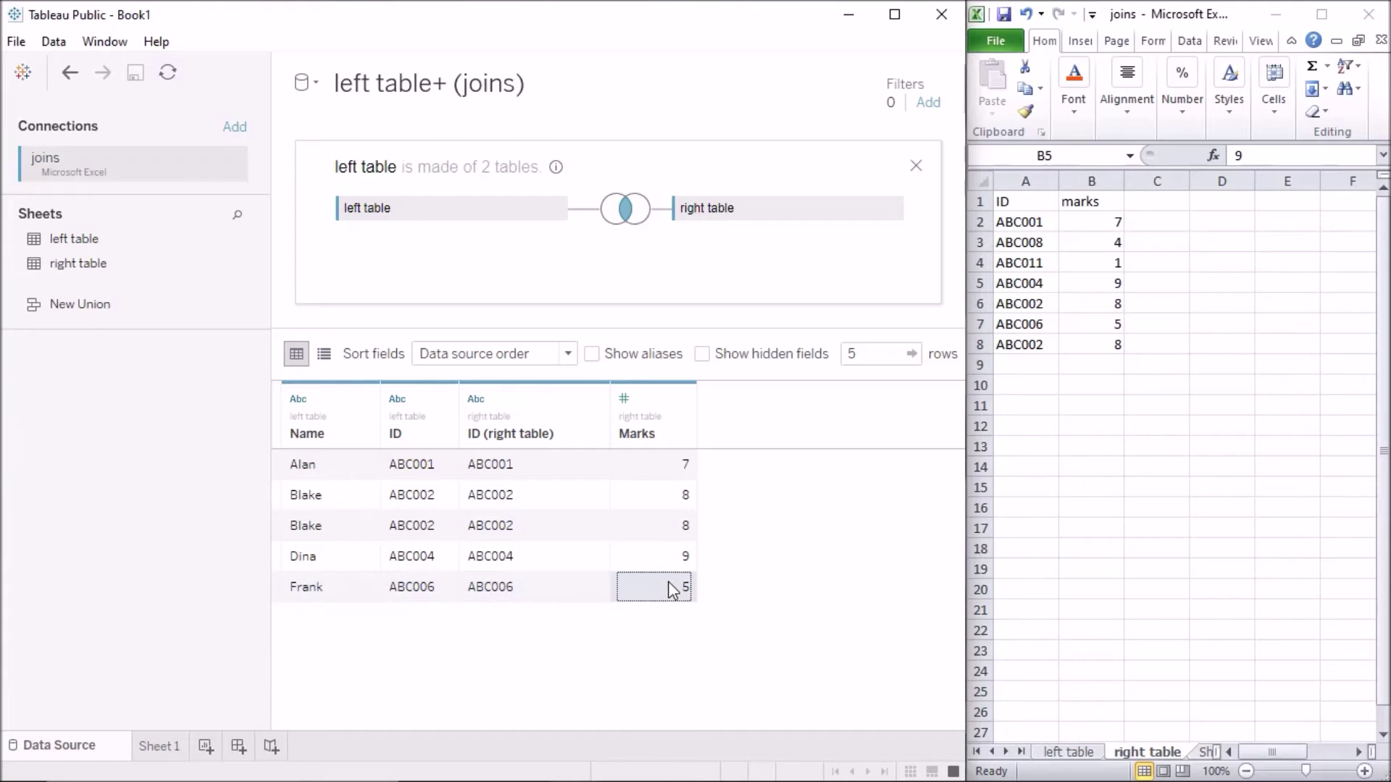
Point out Emily and Gavin in the left table, who have no right-table match
click(1079, 753)
click(1080, 753)
click(1022, 305)
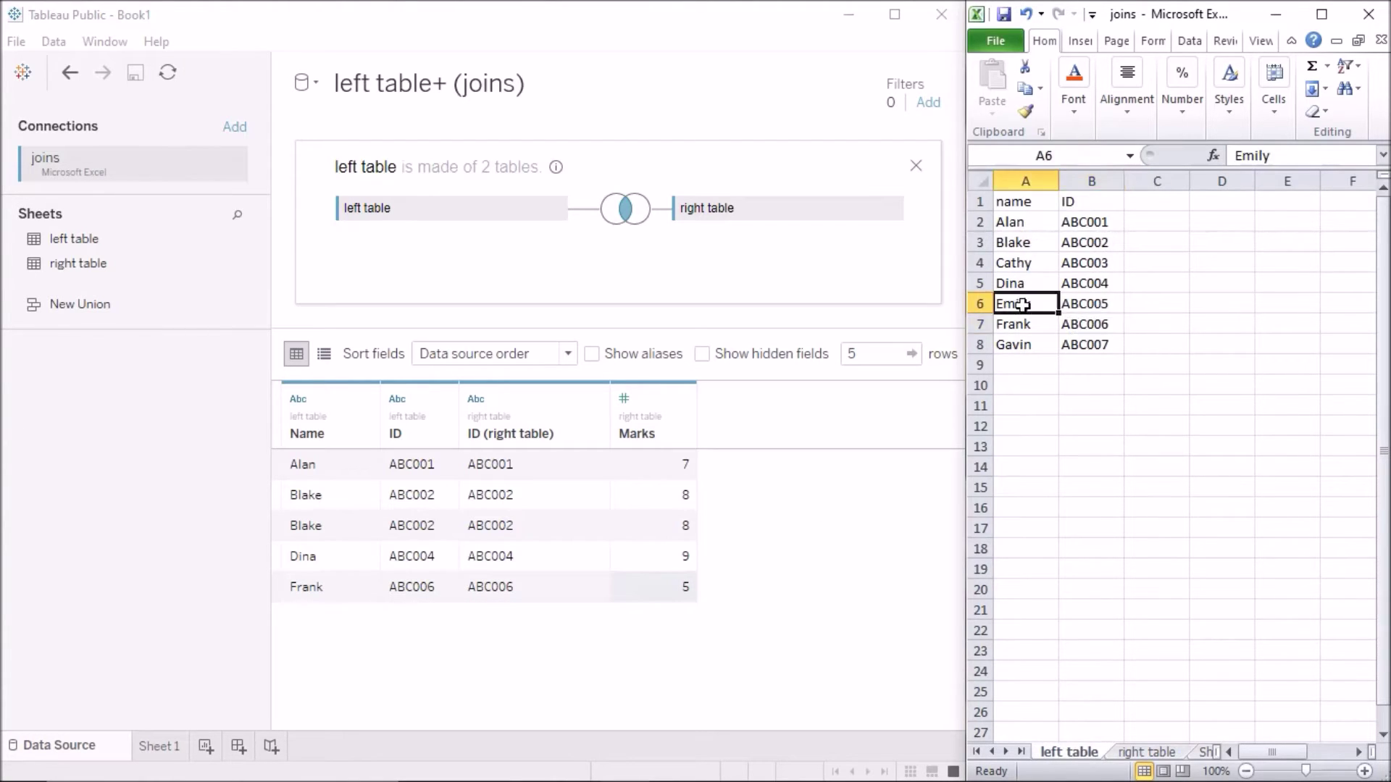
click(1019, 345)
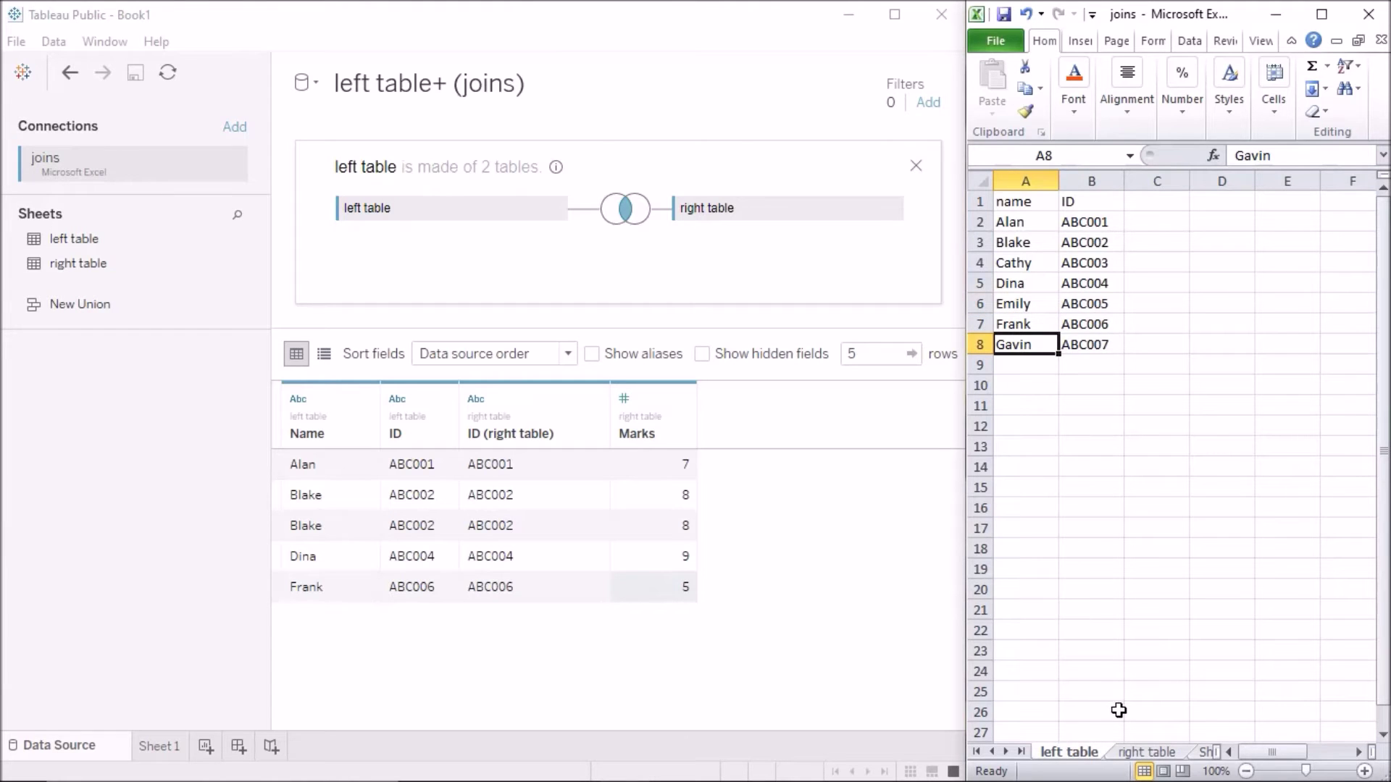
click(1143, 754)
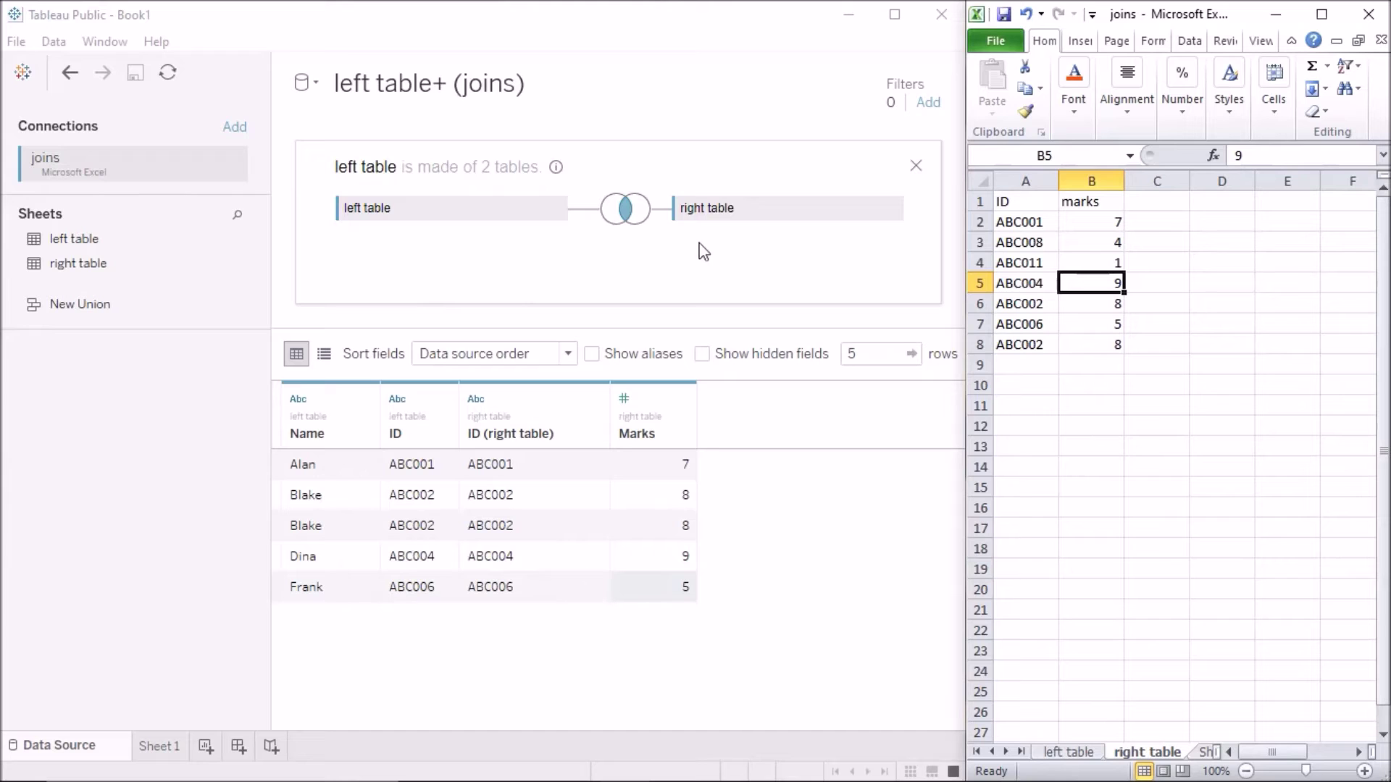
Change the join between the left and right tables to a left join
click(628, 217)
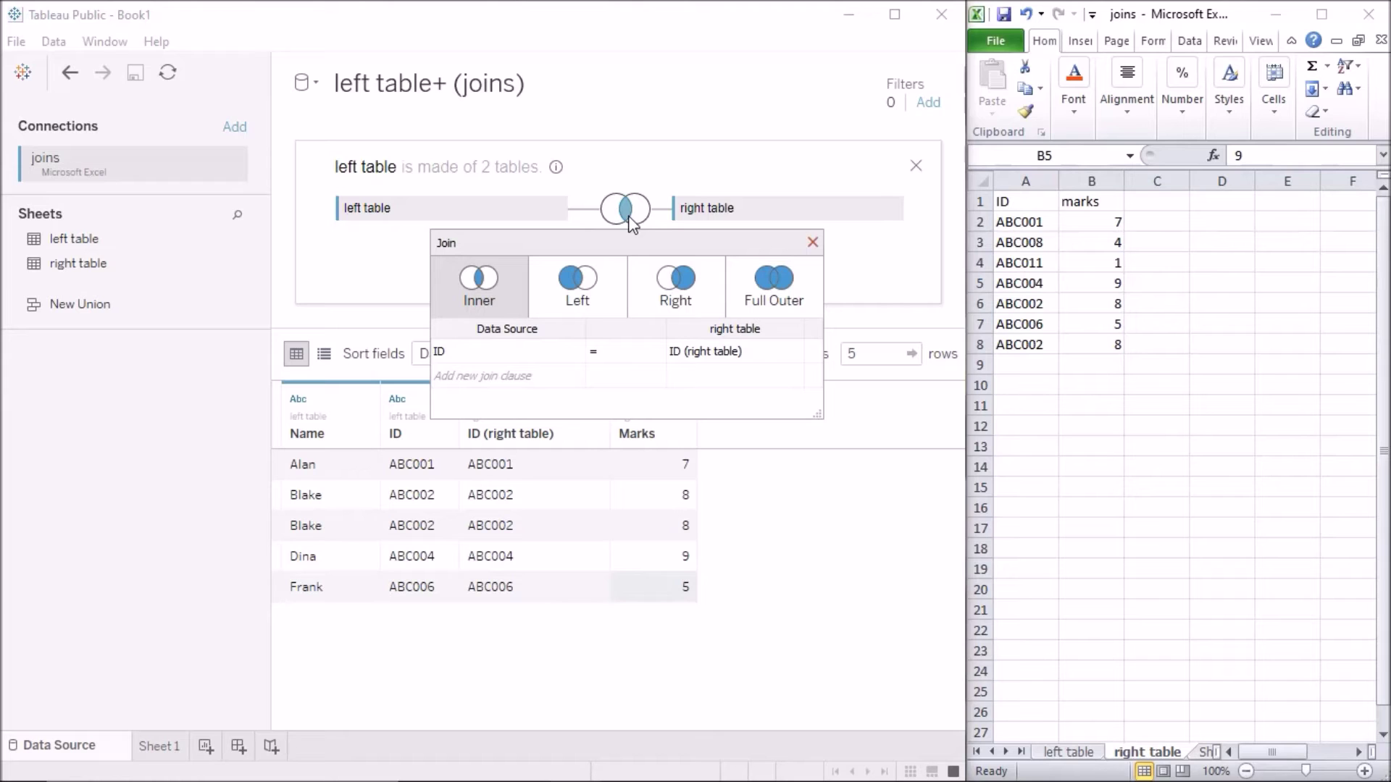
click(614, 288)
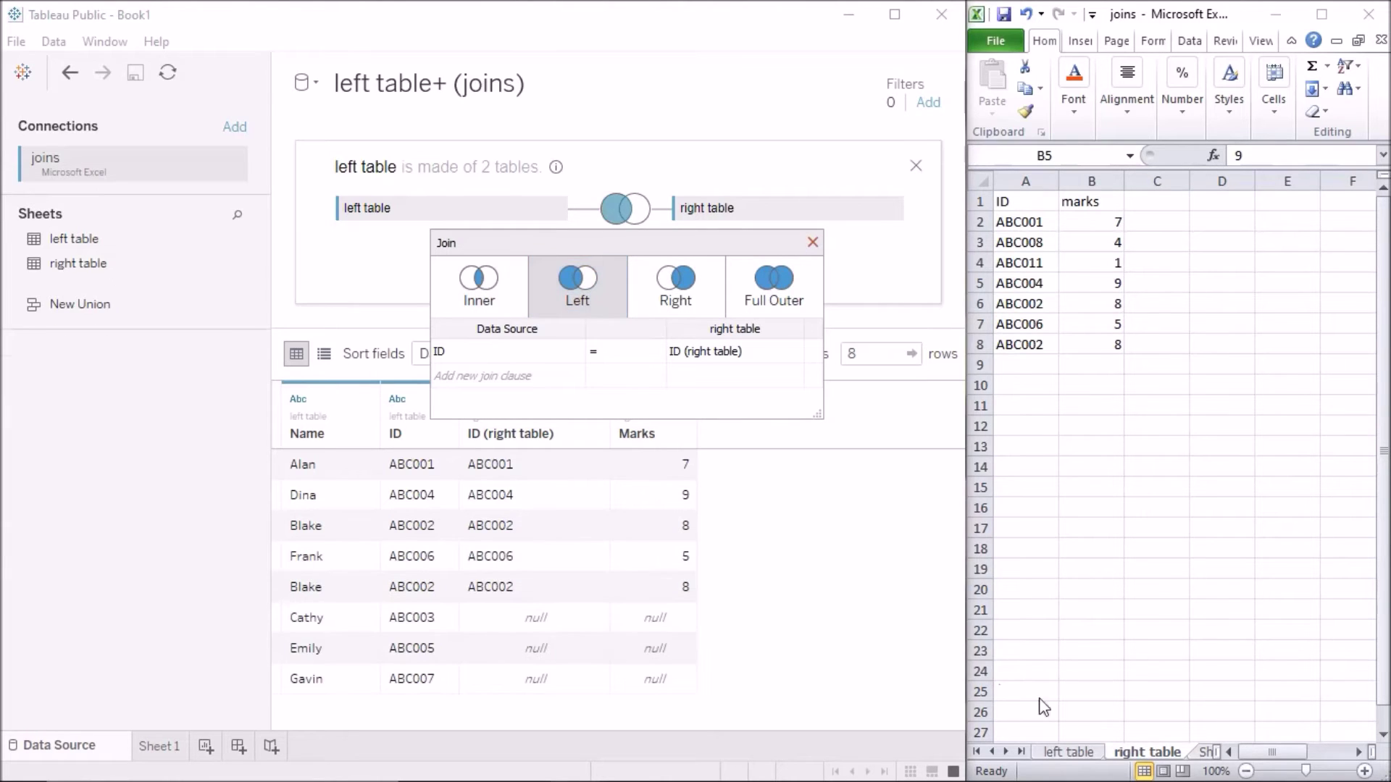
click(1085, 754)
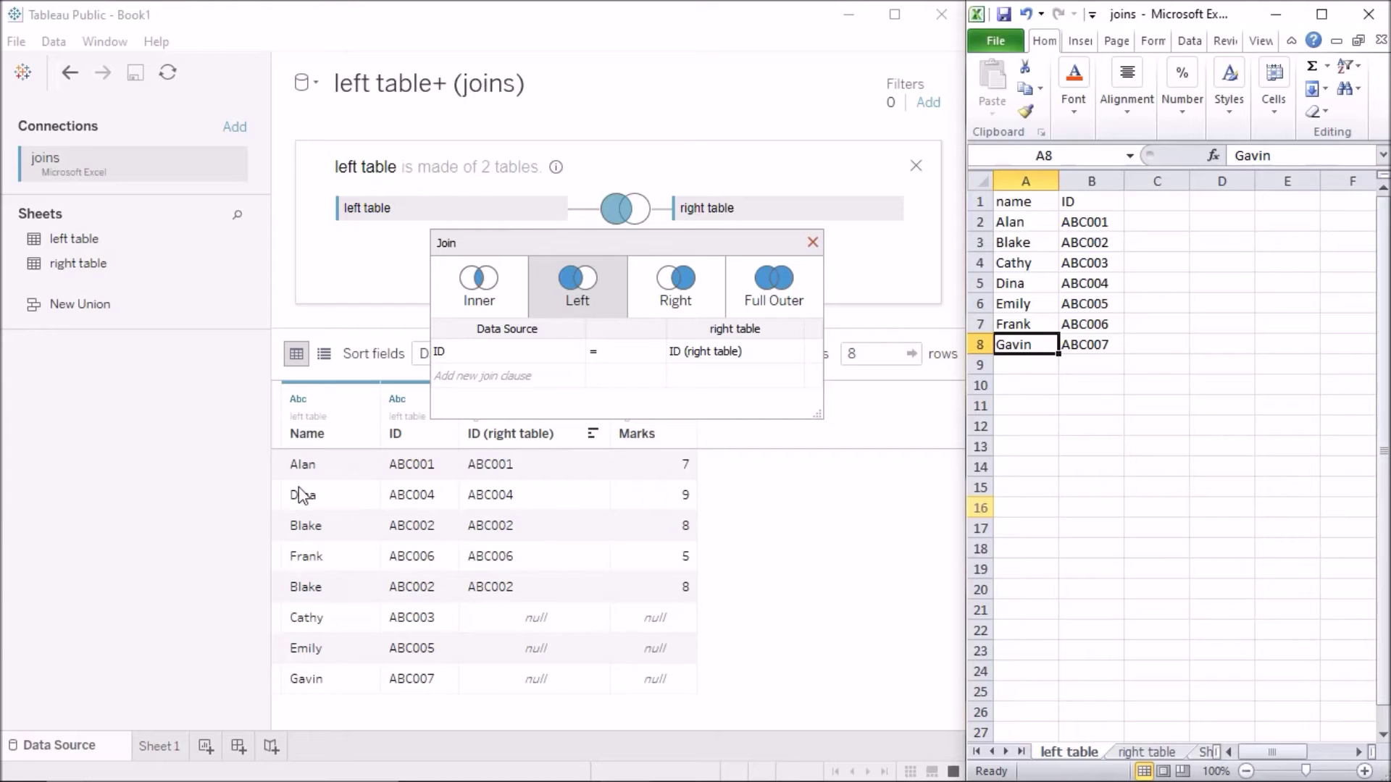
Check Alan's ABC001 row with marks 7 against both Excel sheets
click(1077, 228)
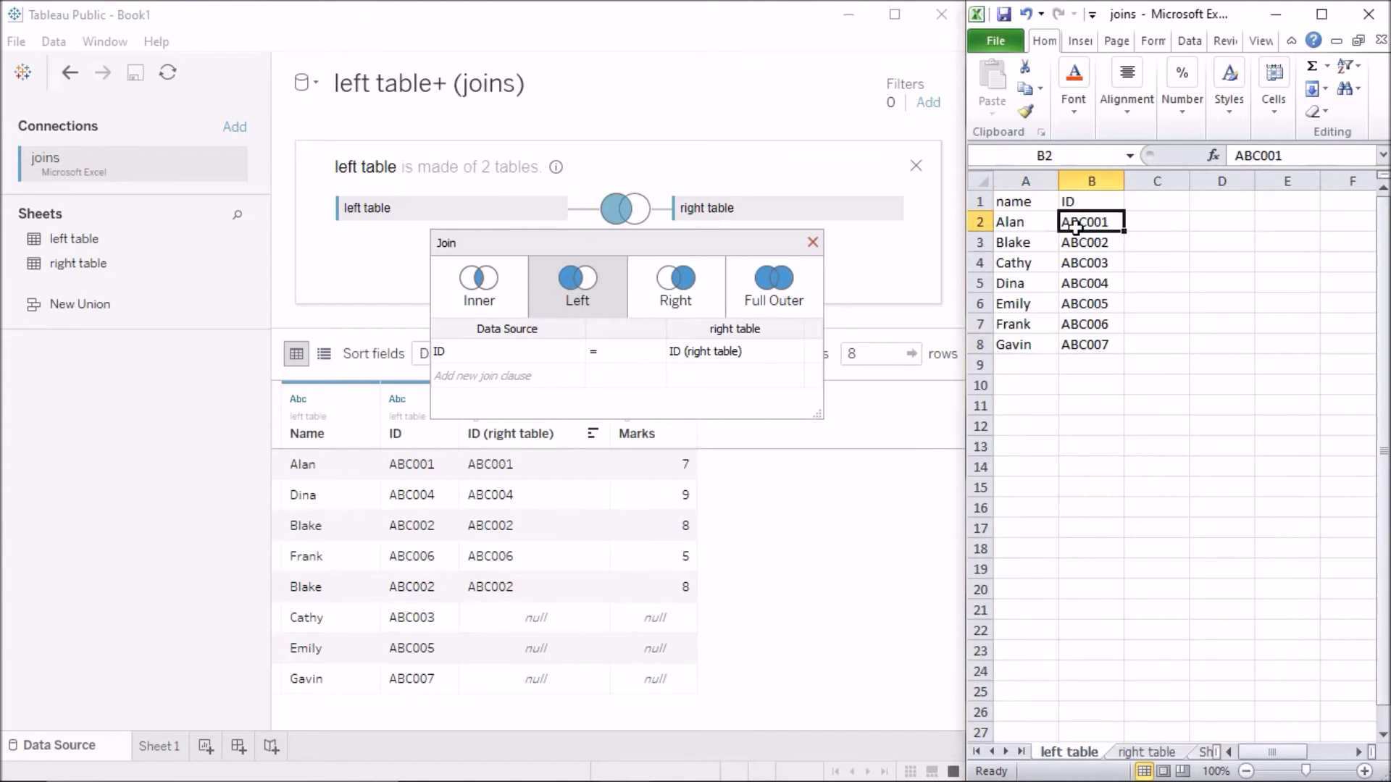
click(1145, 752)
drag(1026, 222, 1101, 224)
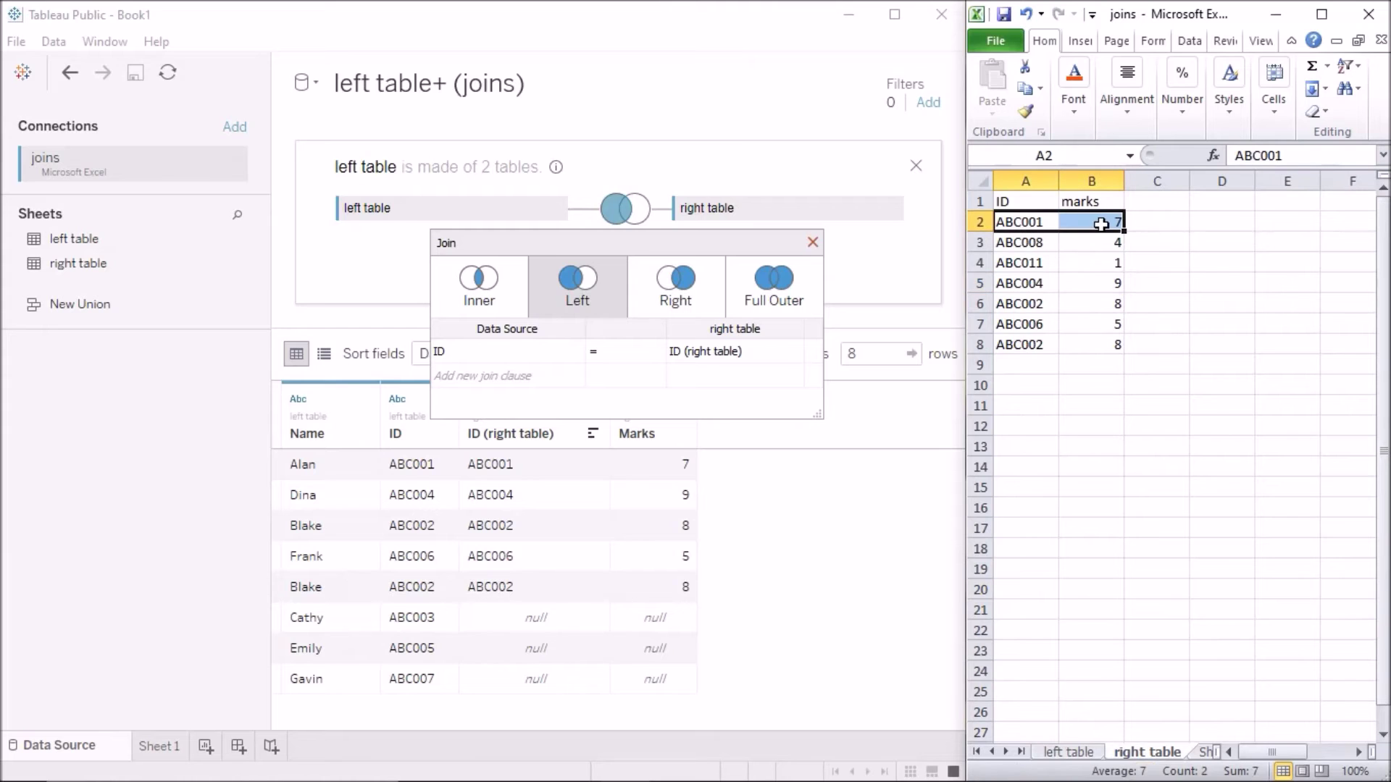
click(361, 463)
click(652, 469)
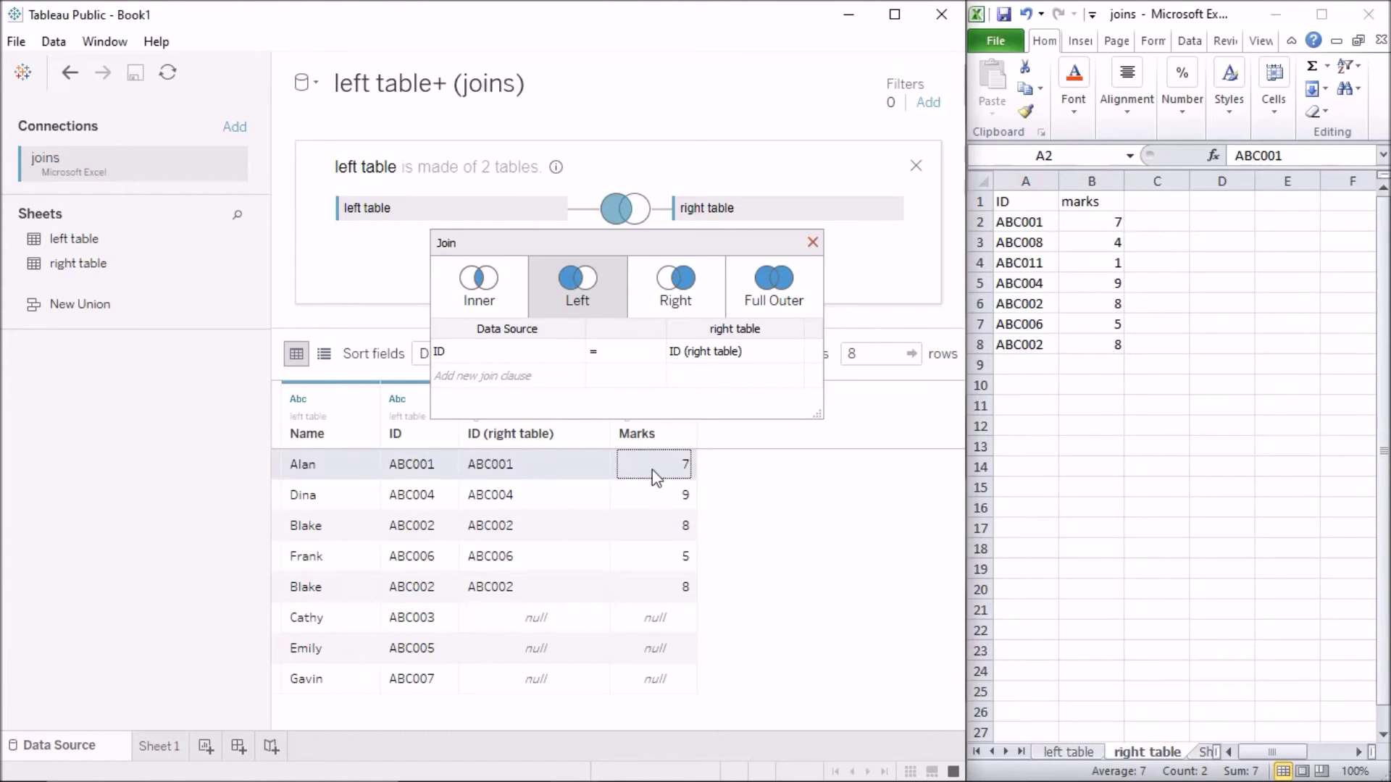
click(1066, 749)
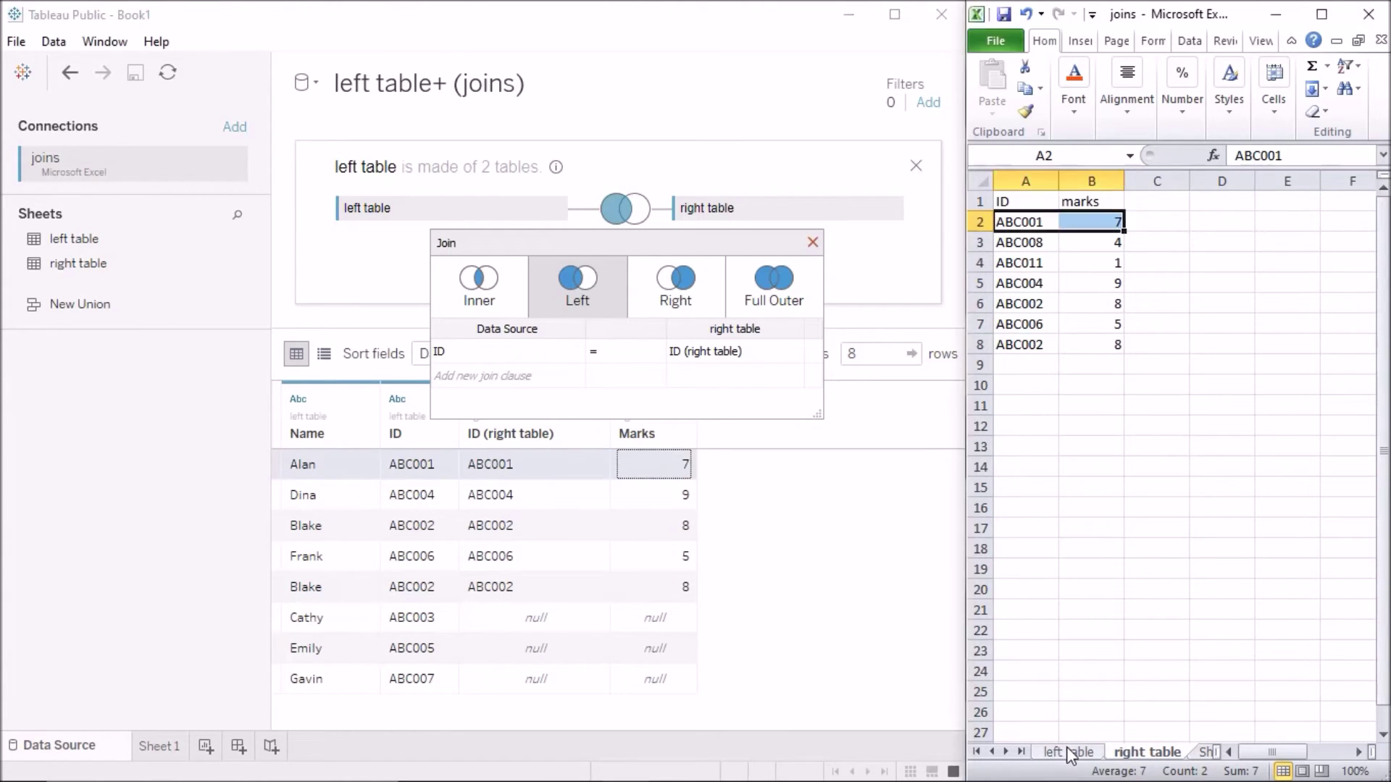
click(1066, 750)
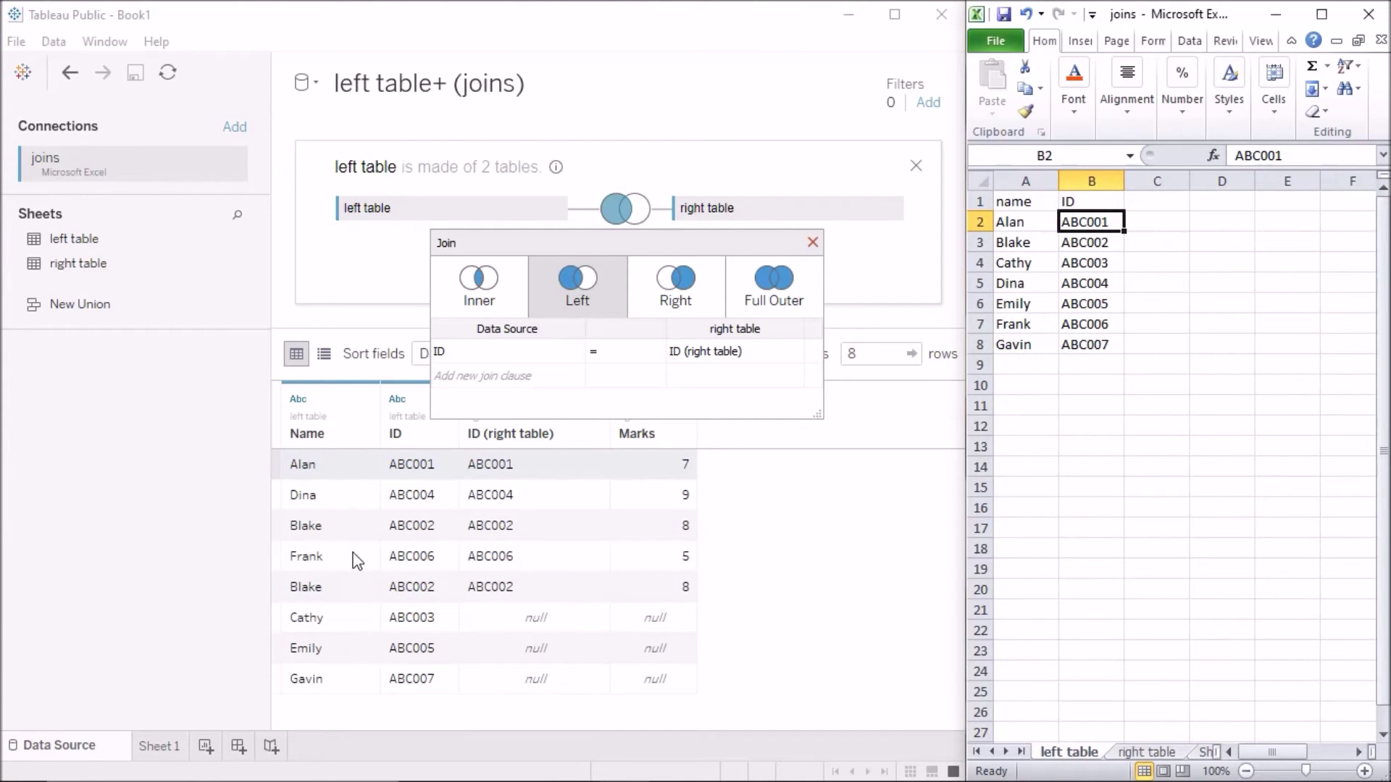
Inspect both Blake rows in the left join, each matched to ABC002 with marks 8
click(652, 534)
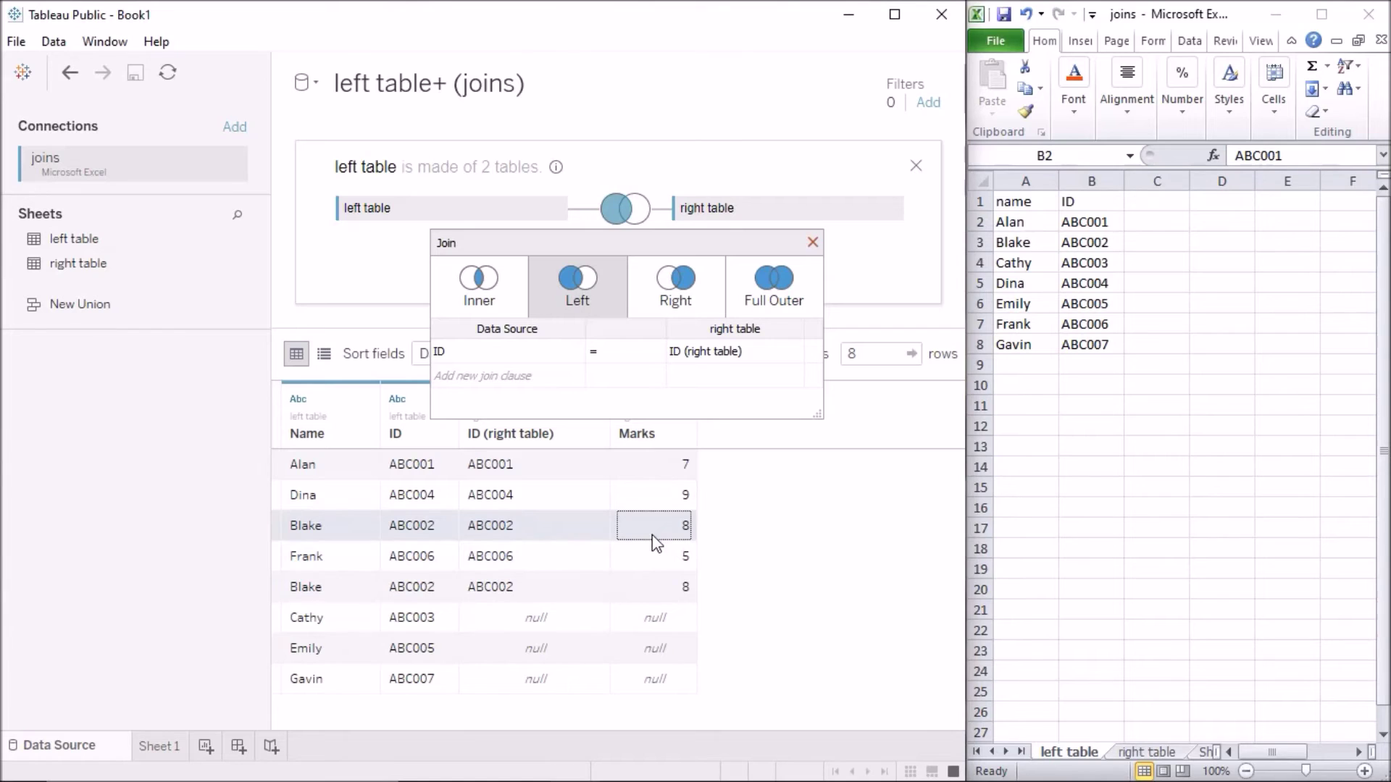
click(366, 588)
click(670, 595)
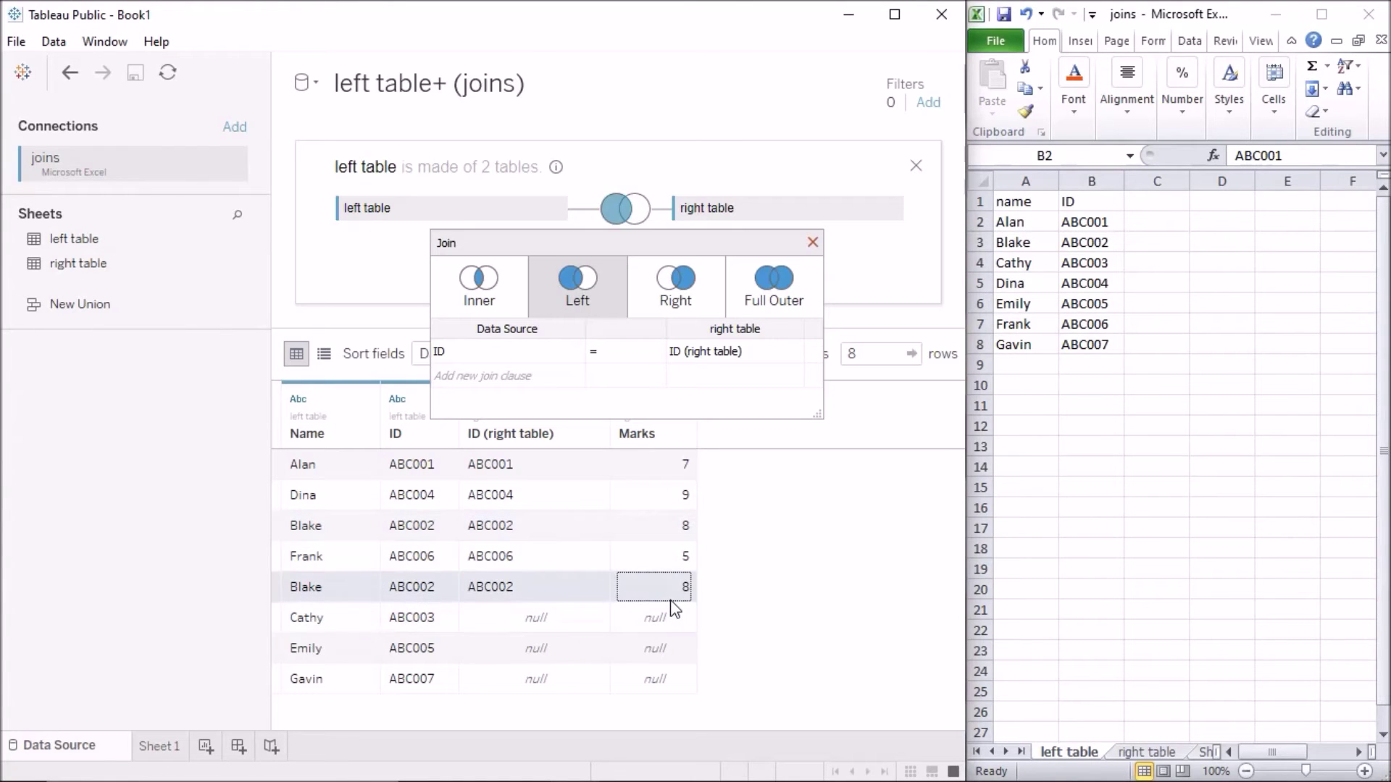
click(492, 533)
click(310, 586)
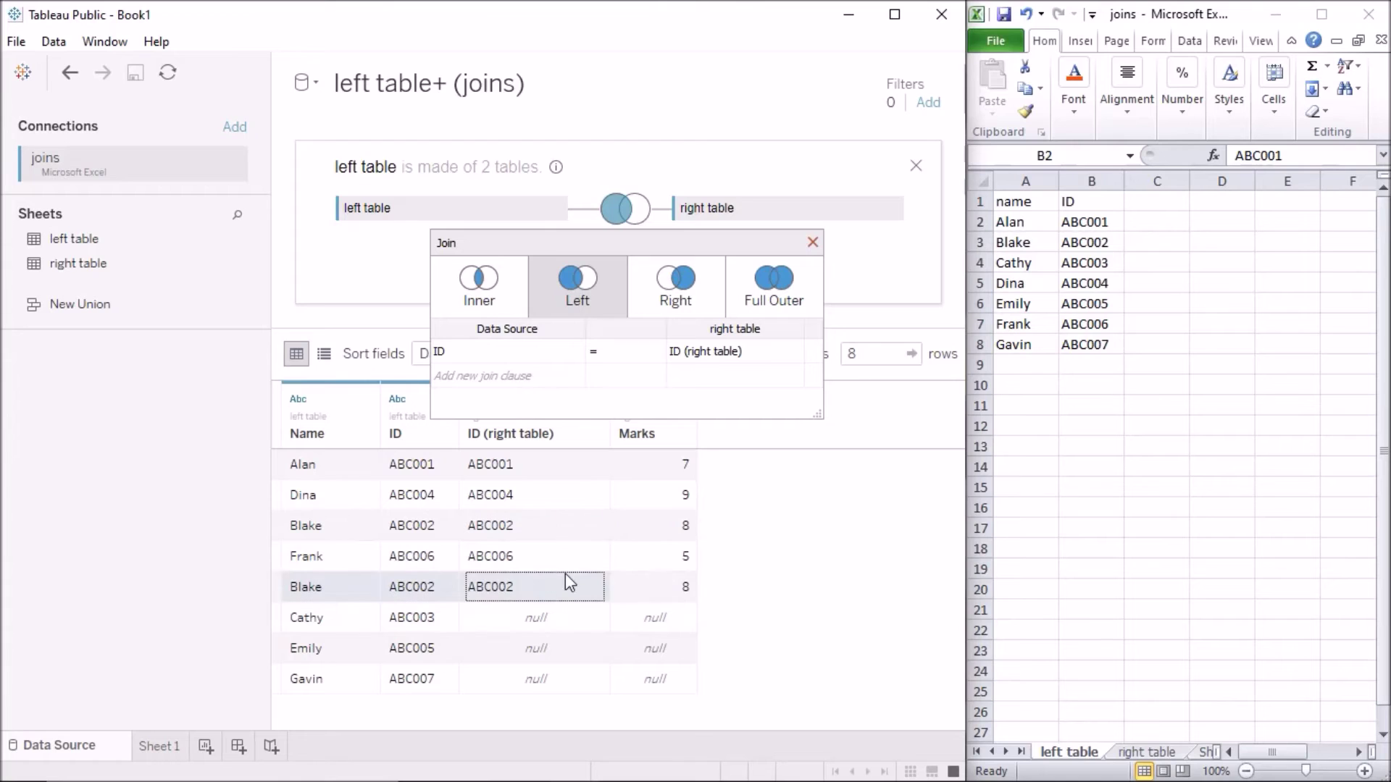
click(644, 590)
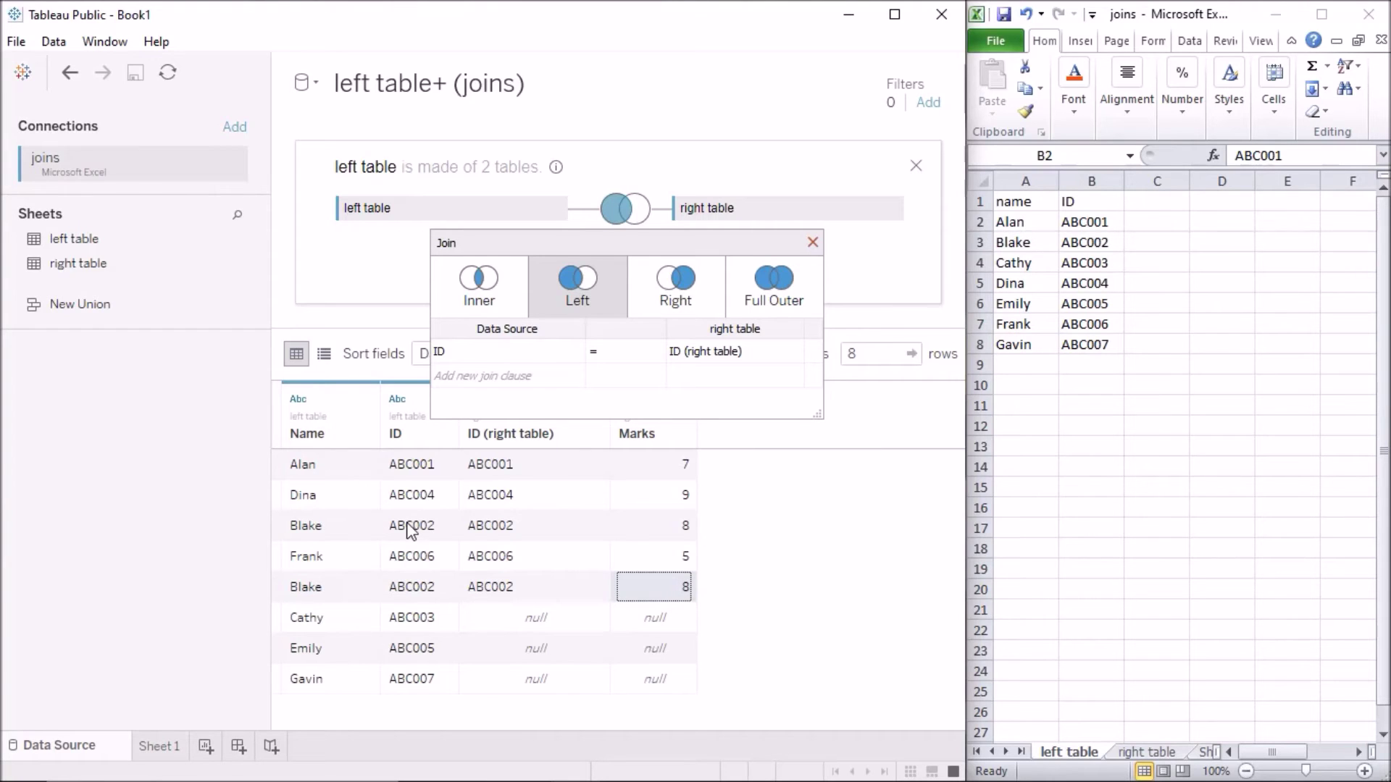
Show that Cathy's unmatched ID ABC003 gets null right-table values
click(1037, 264)
click(1032, 264)
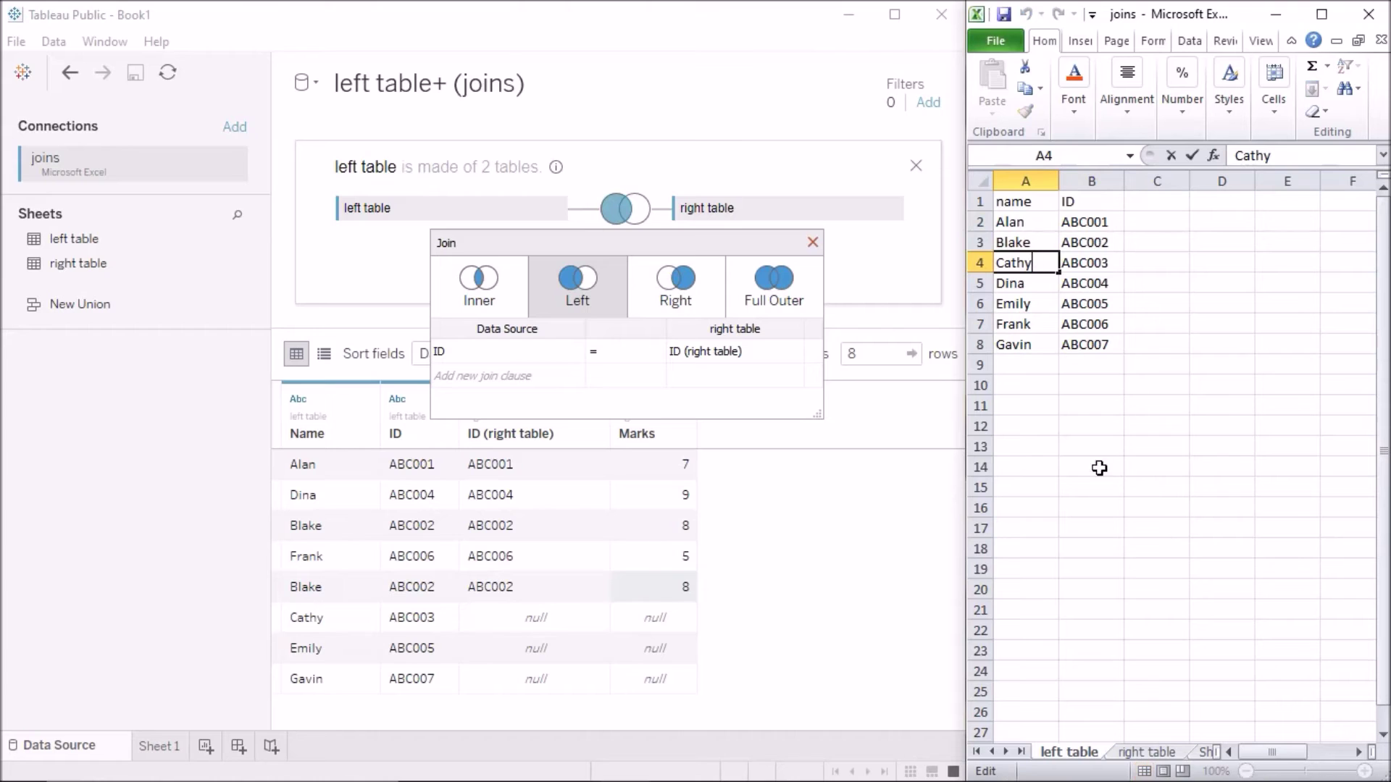
click(1113, 507)
click(1144, 754)
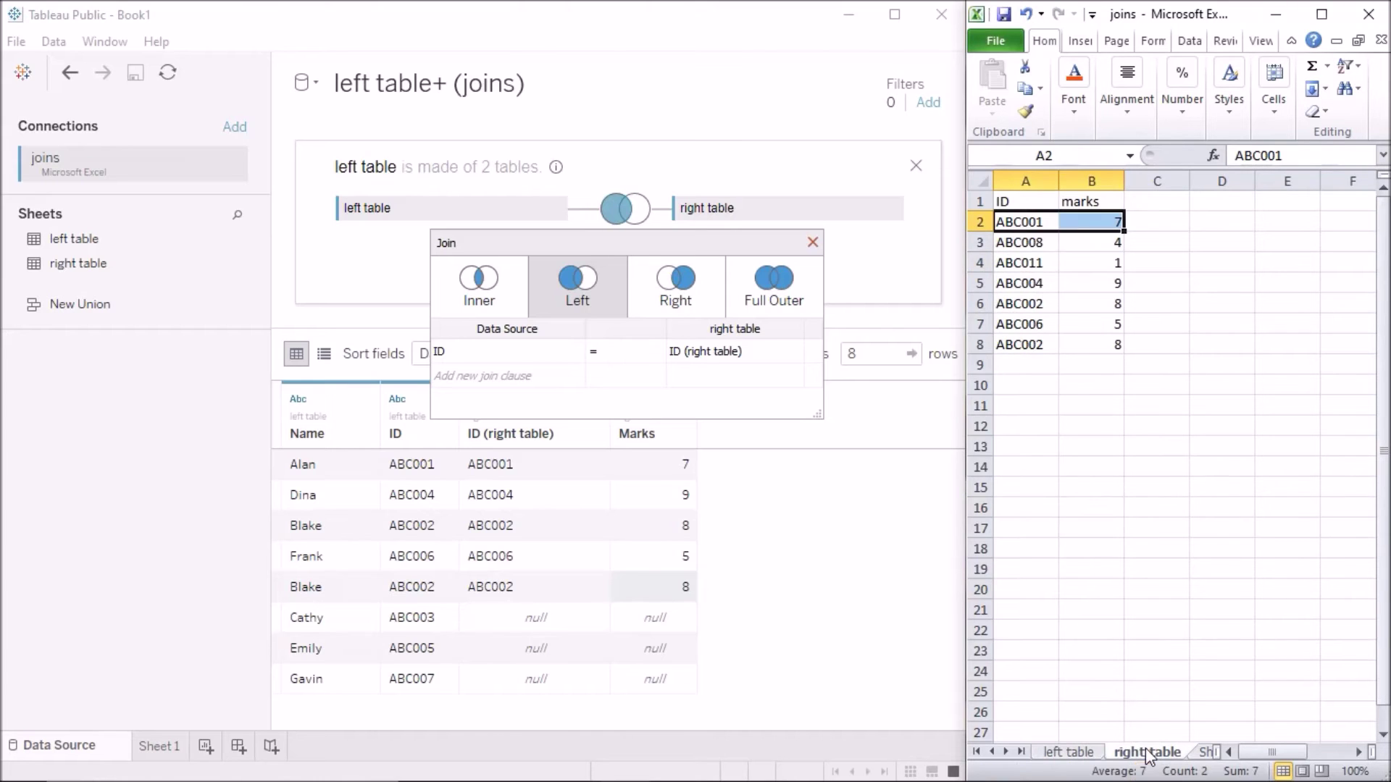
click(1065, 753)
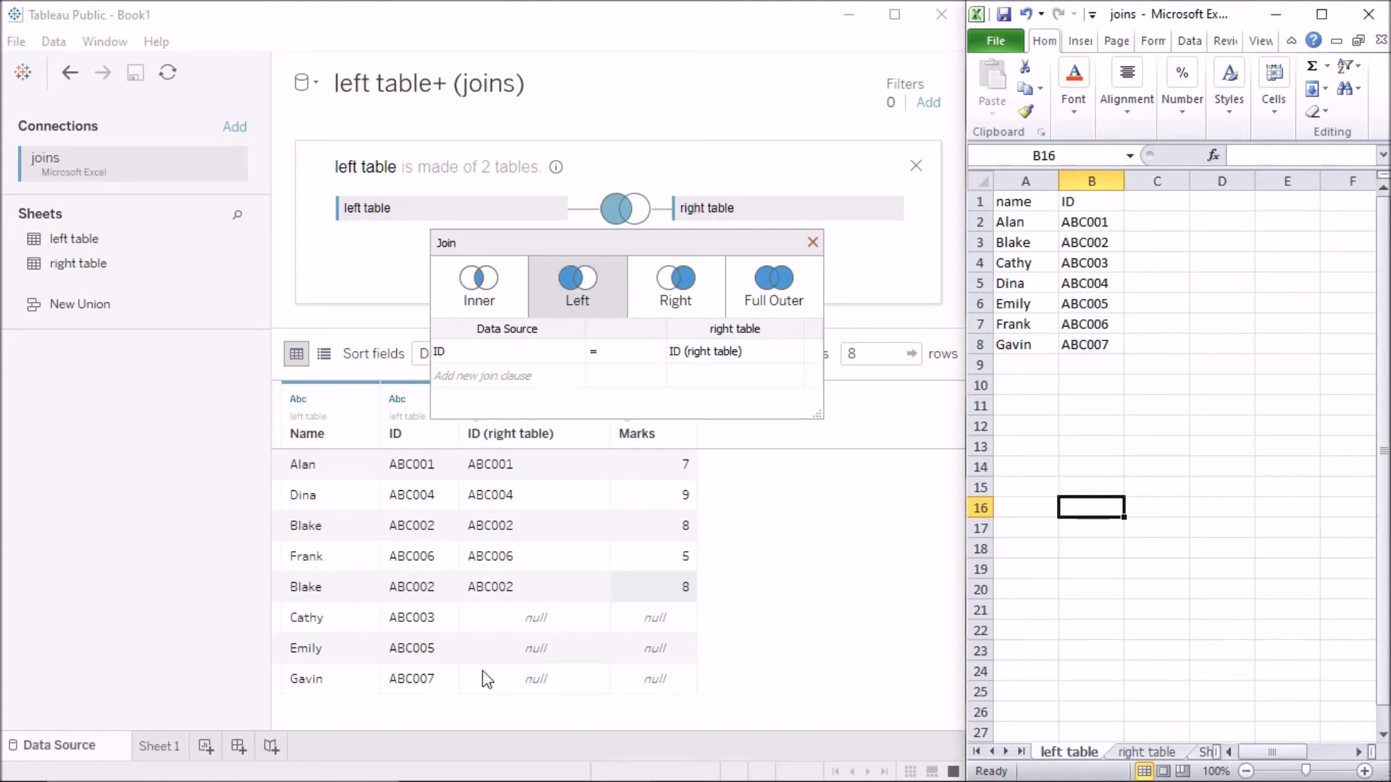
click(404, 622)
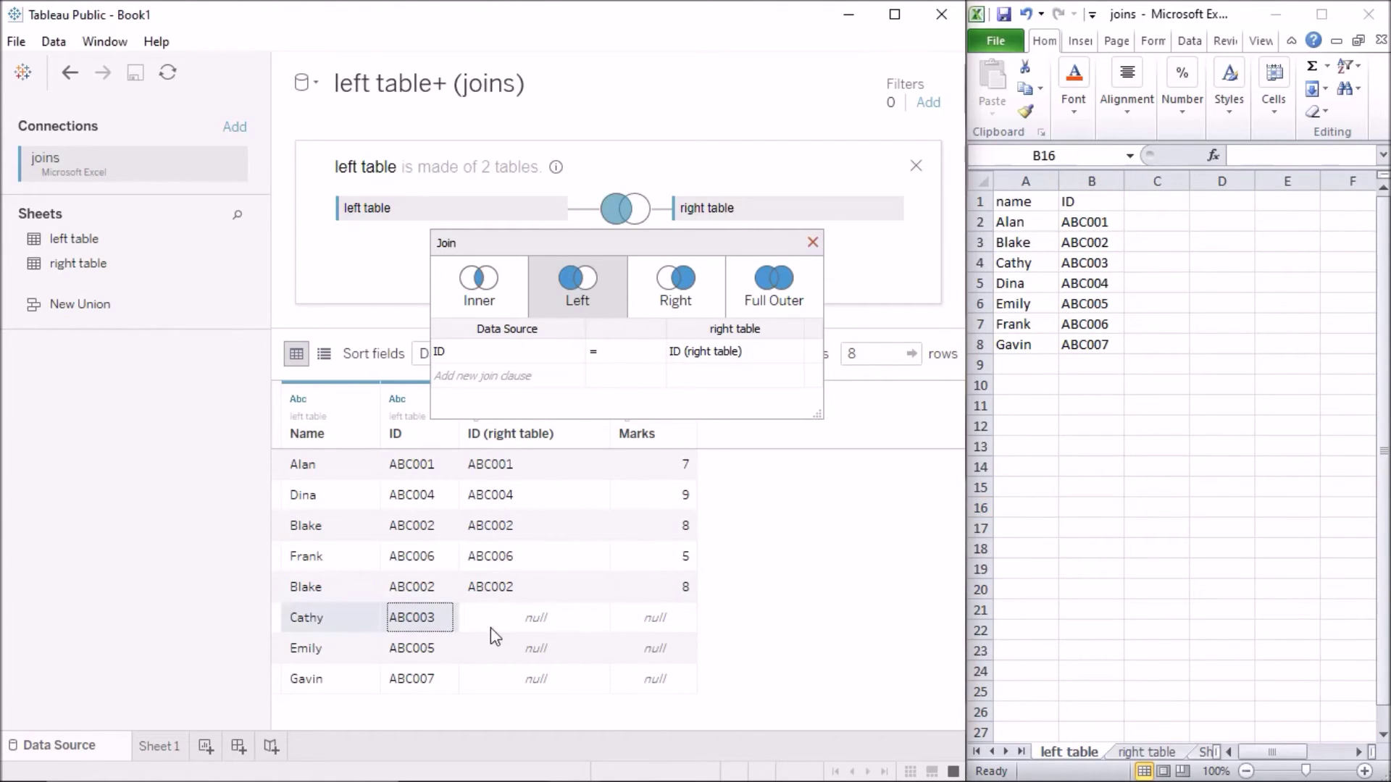
drag(529, 632, 653, 620)
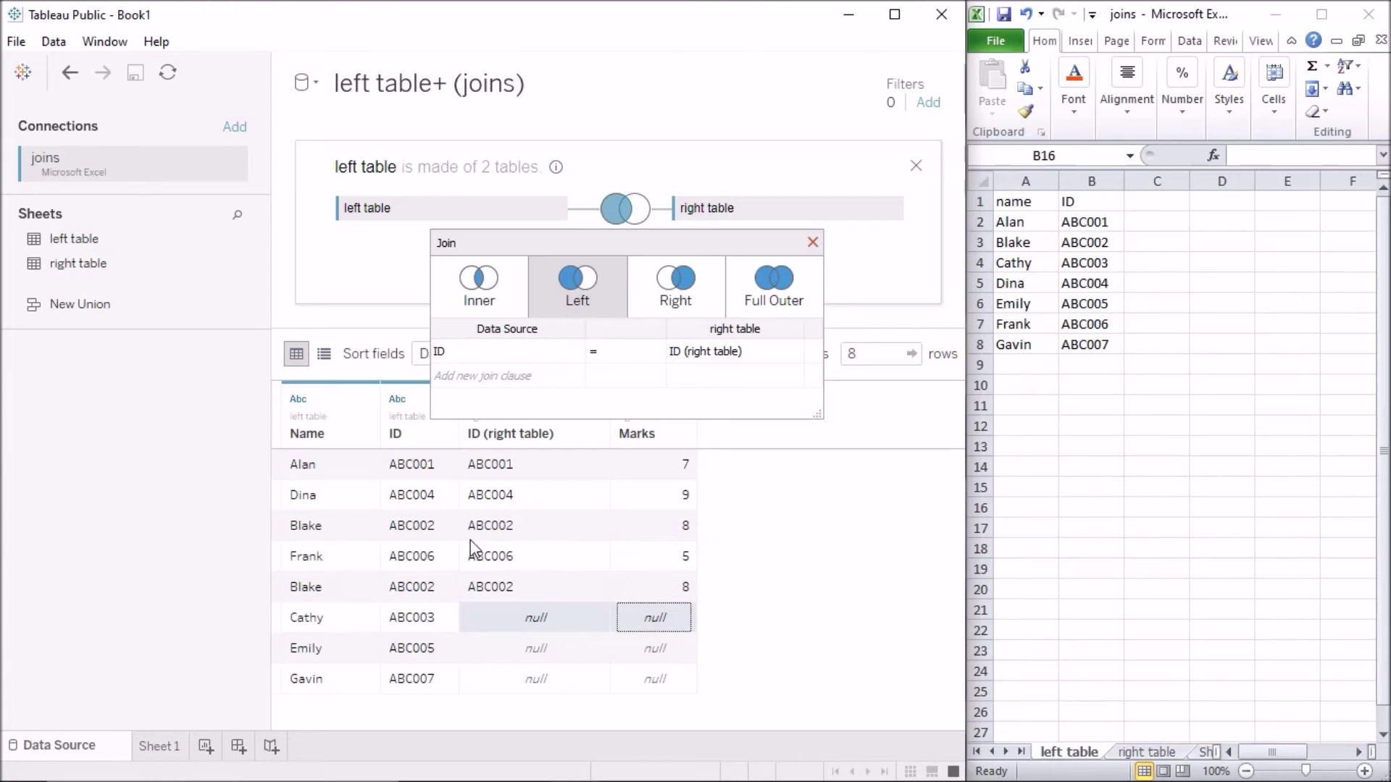
Review Dina's marks 9, Frank's marks 5, and null values for Emily's ABC005 and Gavin's ABC007
click(364, 495)
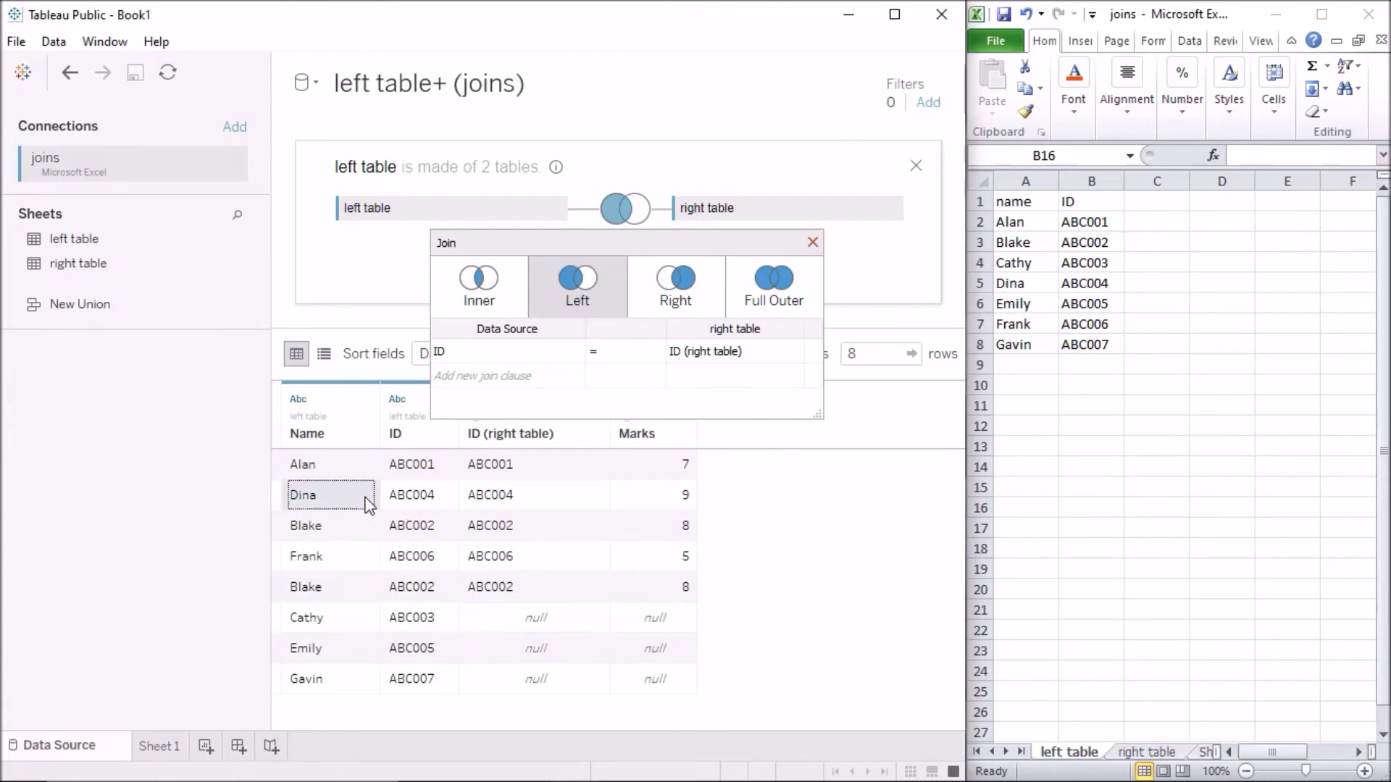
click(634, 499)
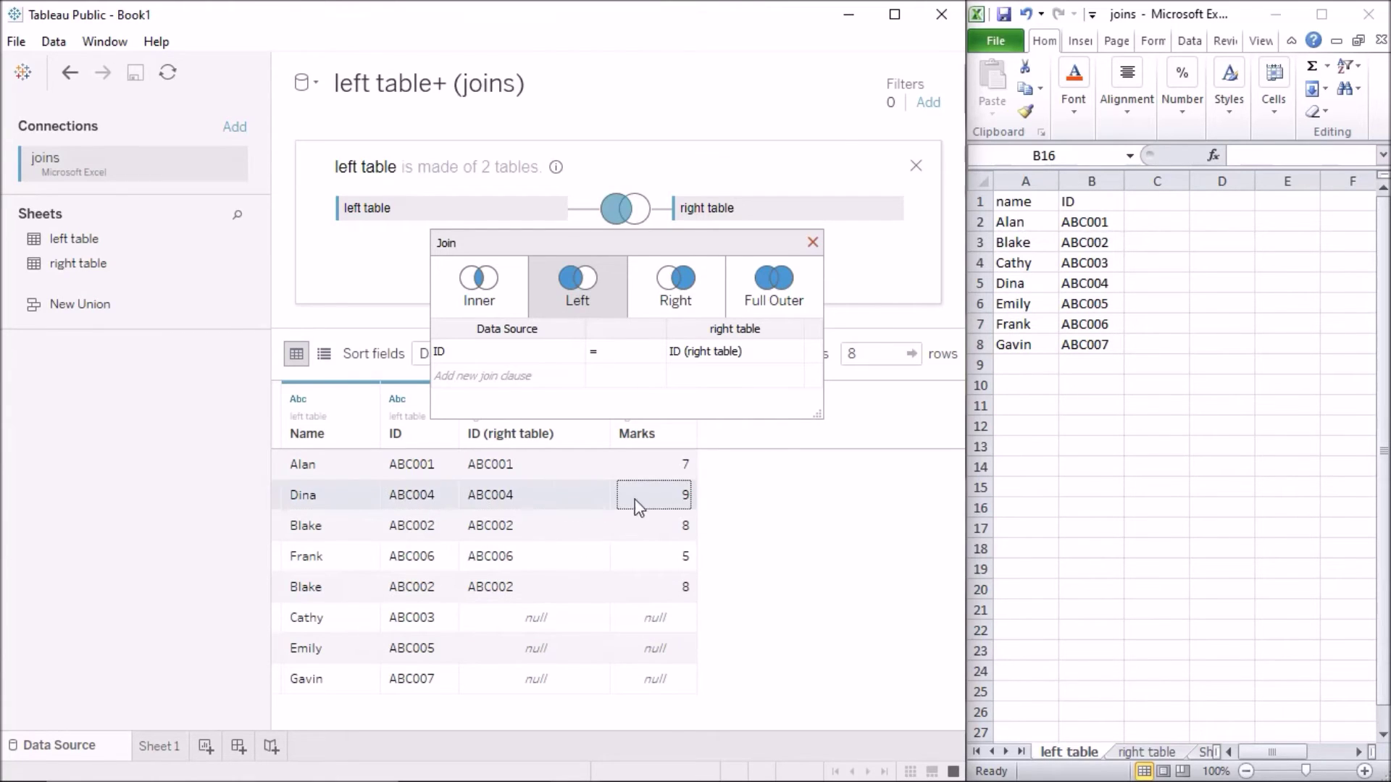
click(1030, 303)
click(1029, 303)
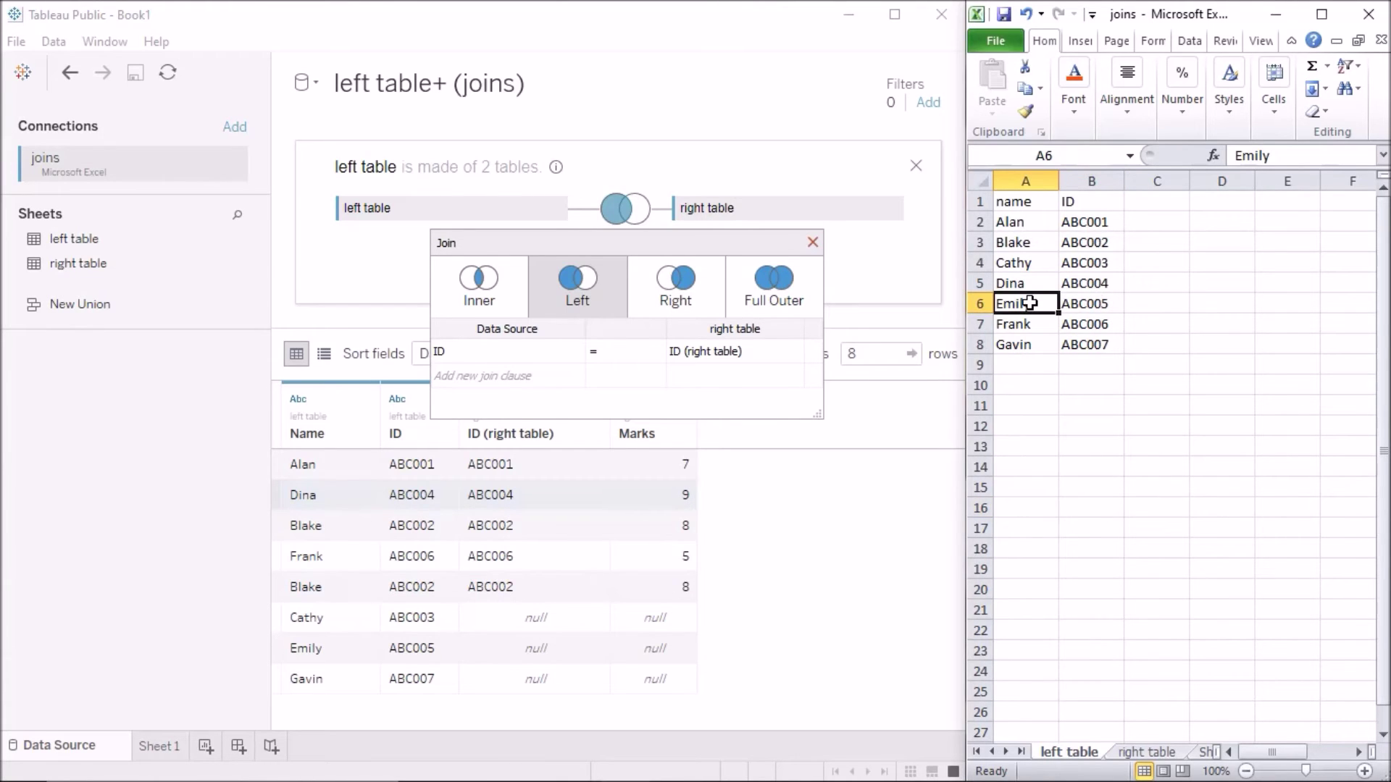
click(408, 652)
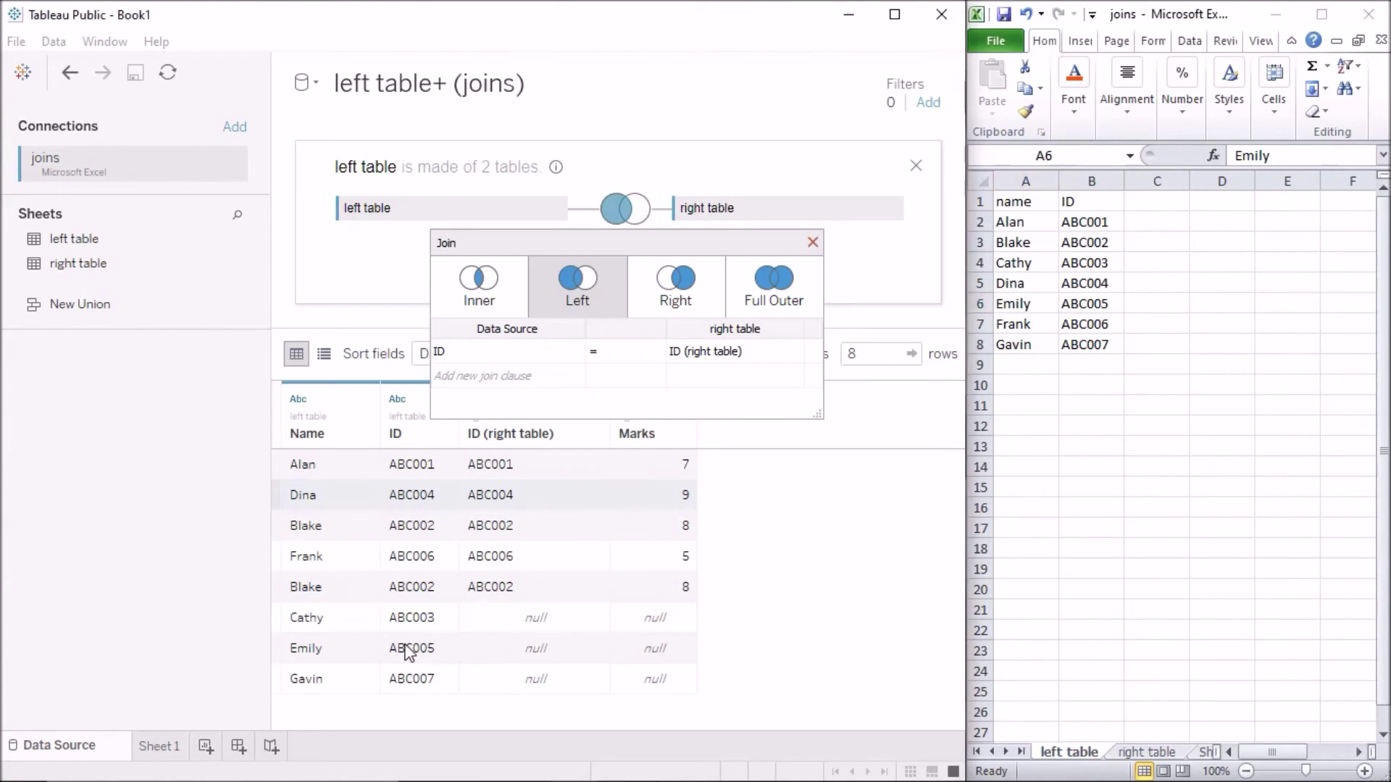
click(516, 656)
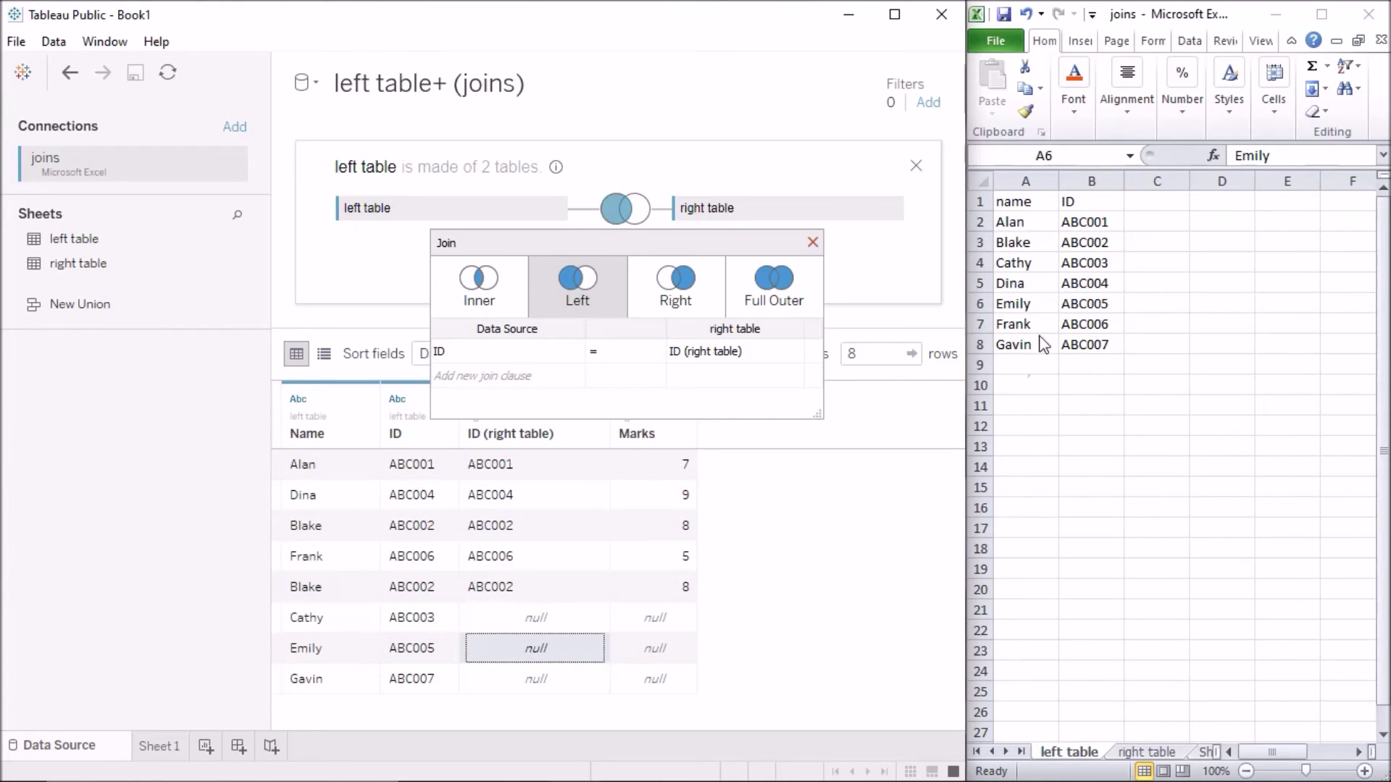
click(1021, 303)
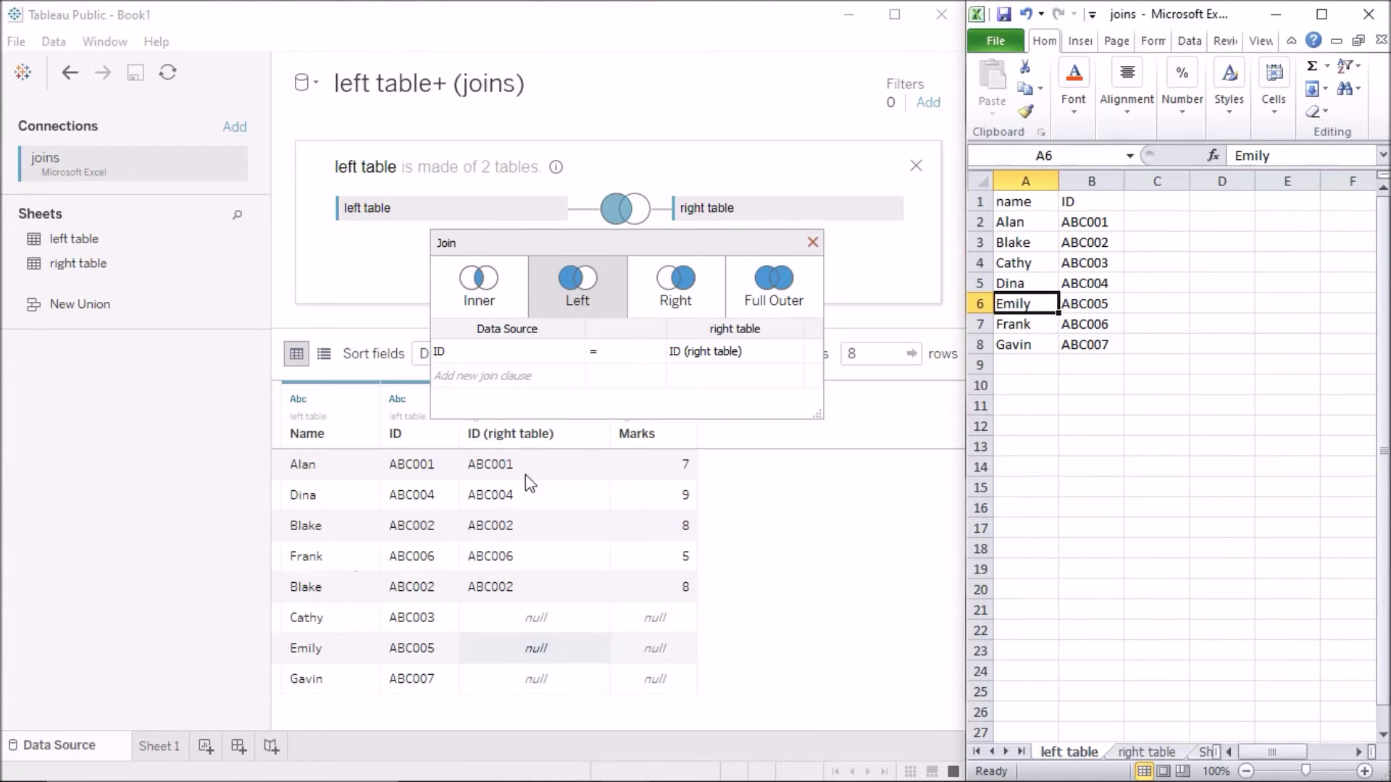
click(637, 556)
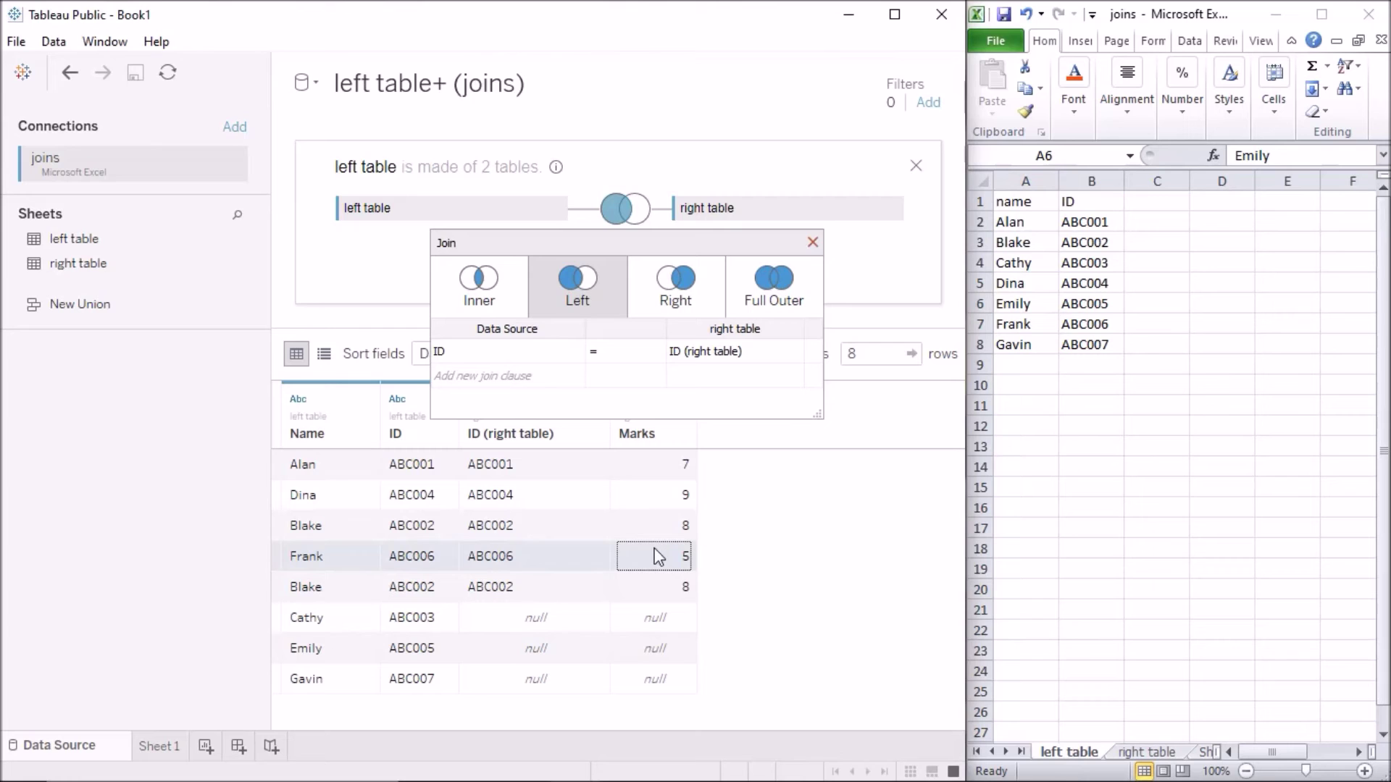
key(alt+Tab)
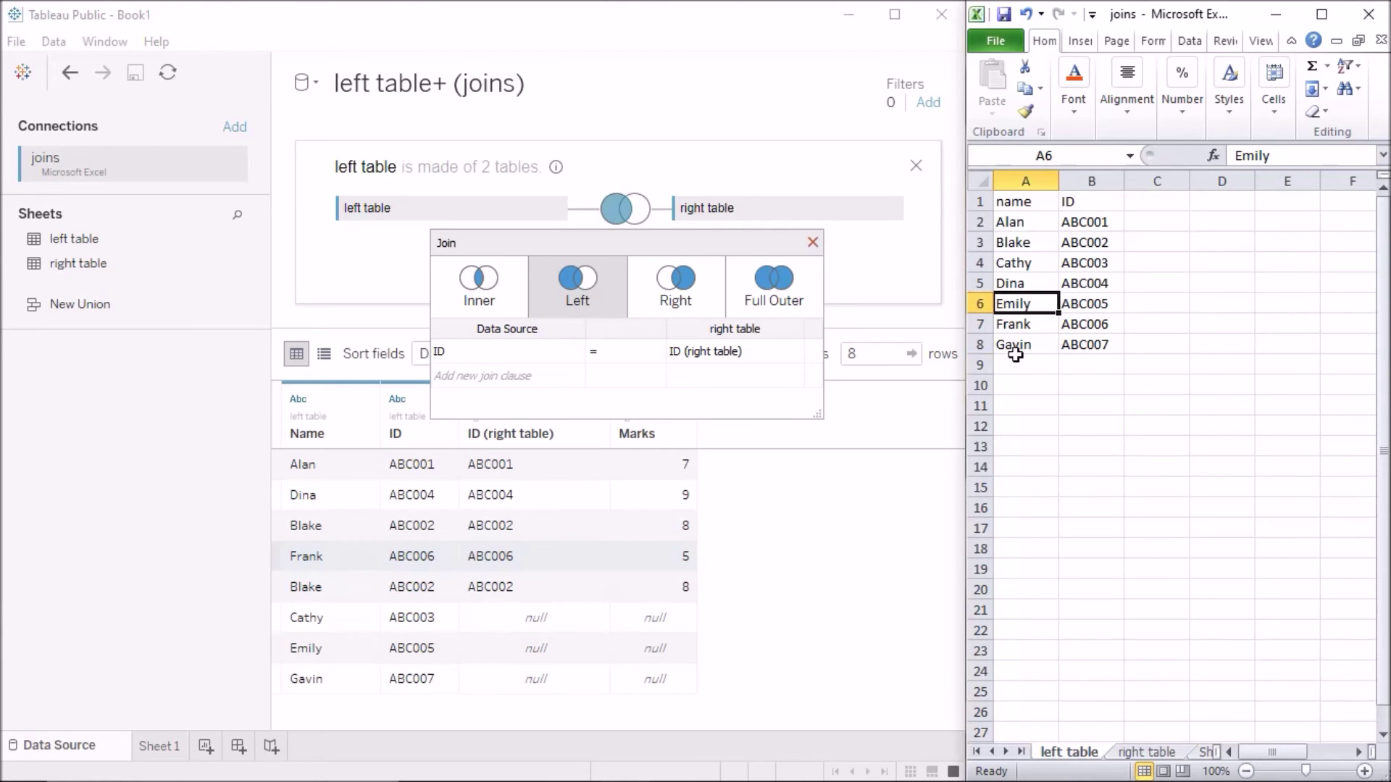
click(617, 681)
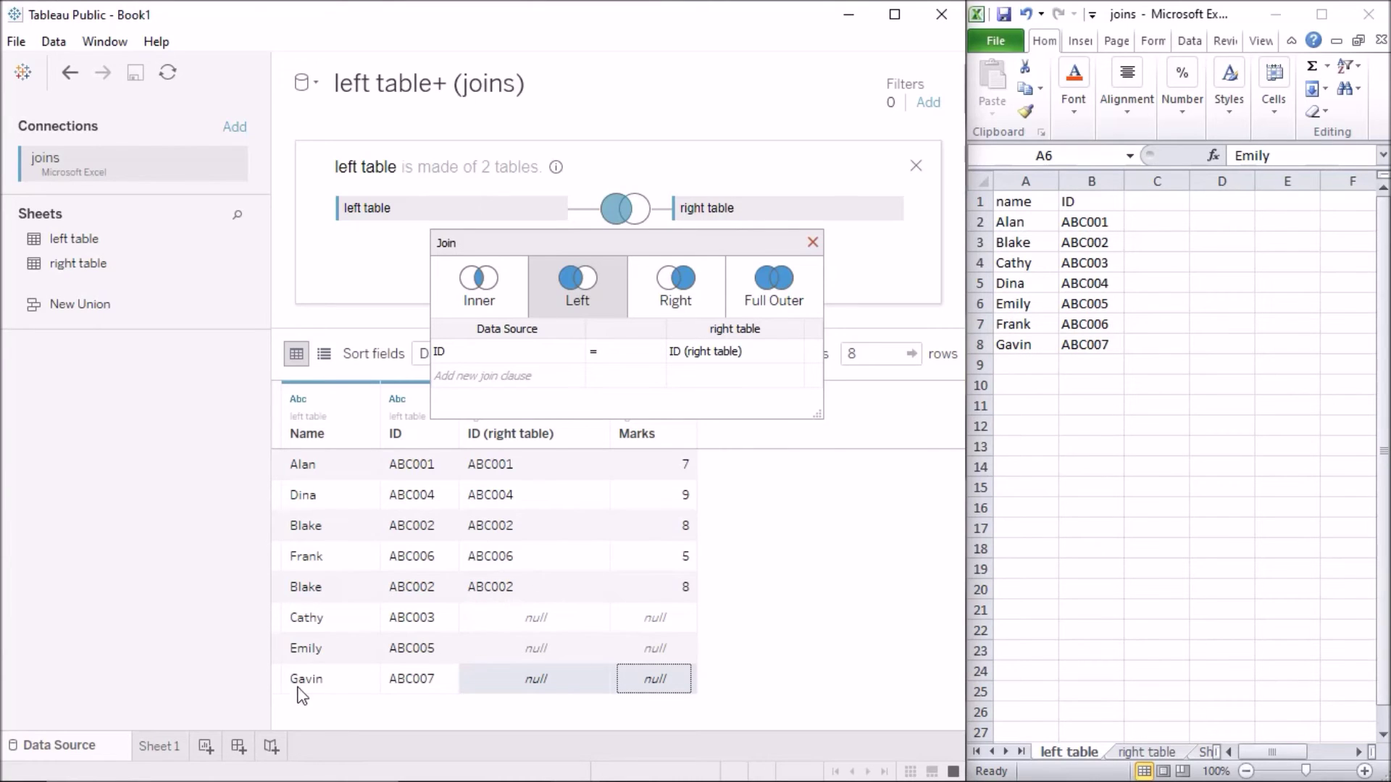
click(395, 680)
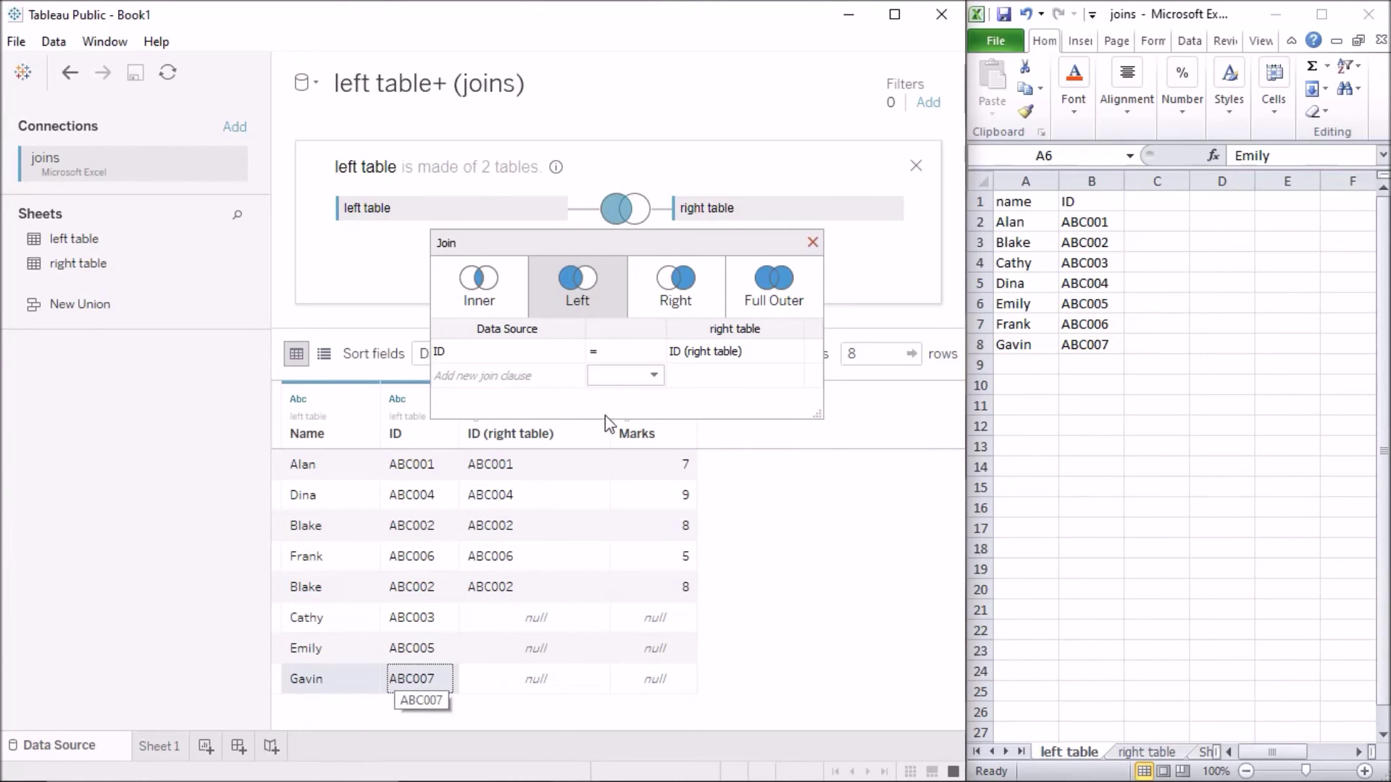
click(653, 312)
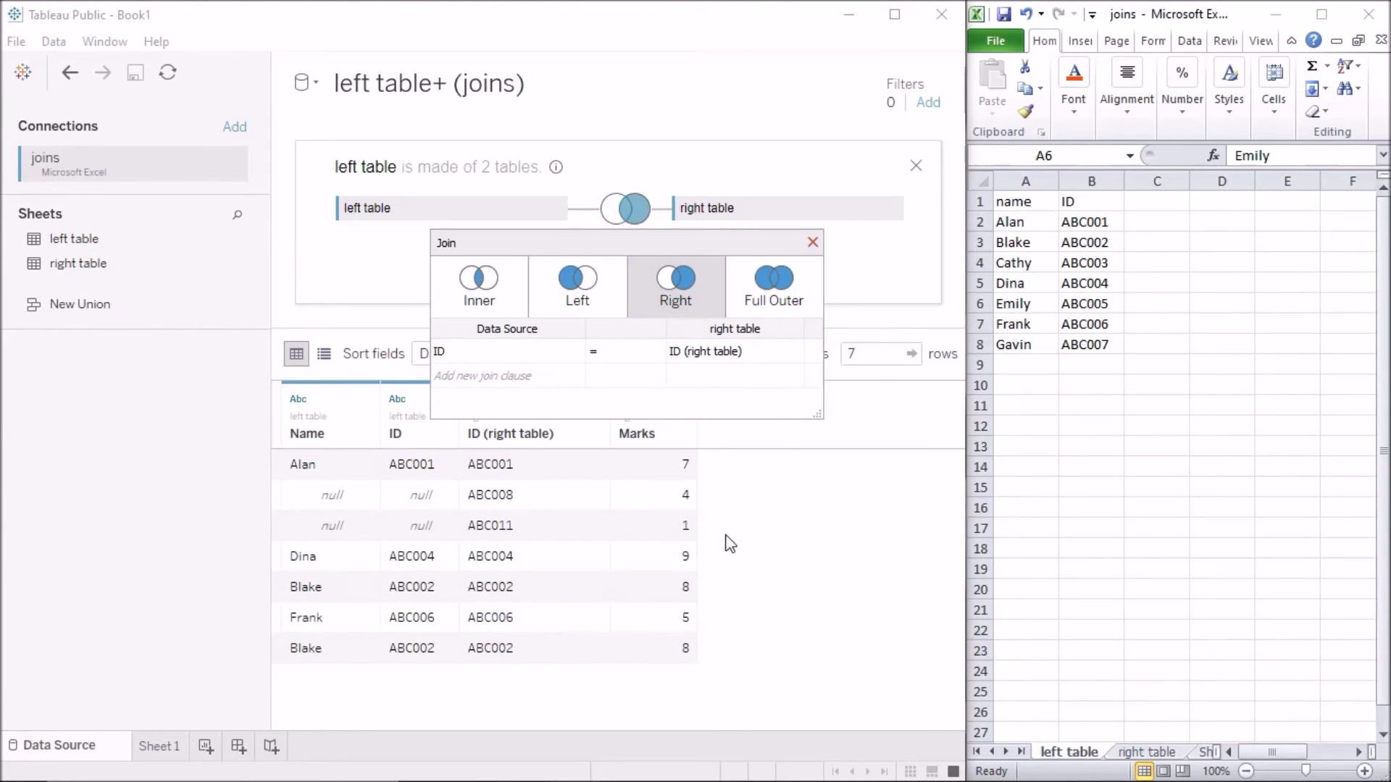
click(1133, 753)
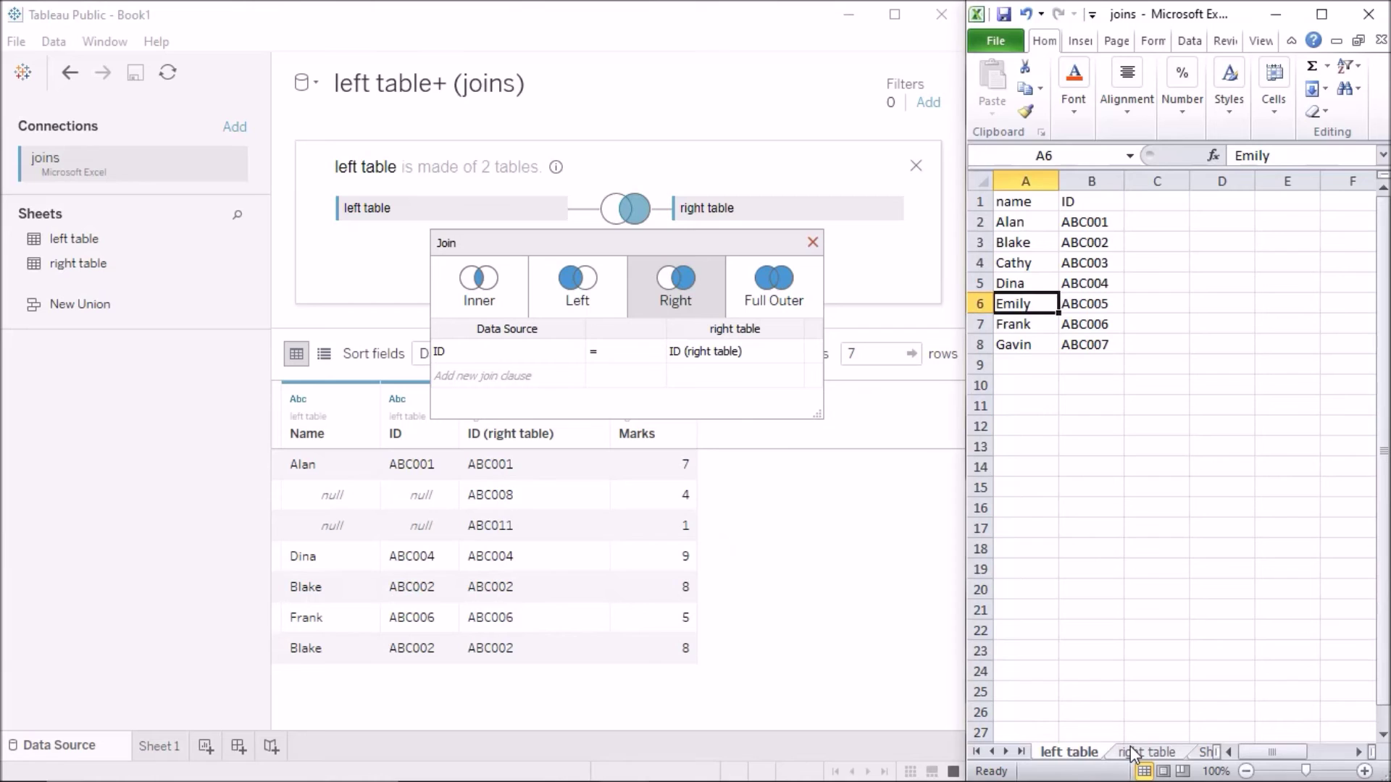
click(1133, 753)
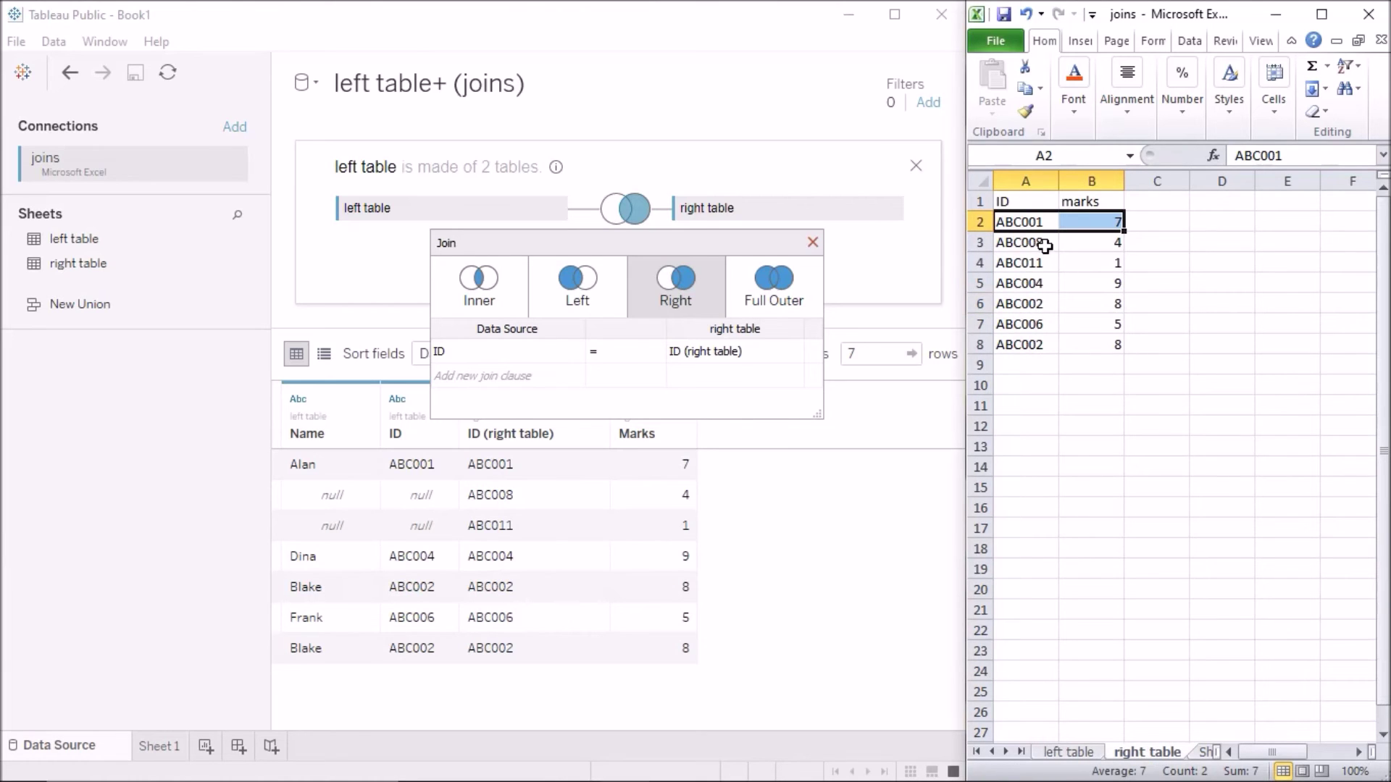
drag(1041, 224, 1039, 339)
click(1038, 341)
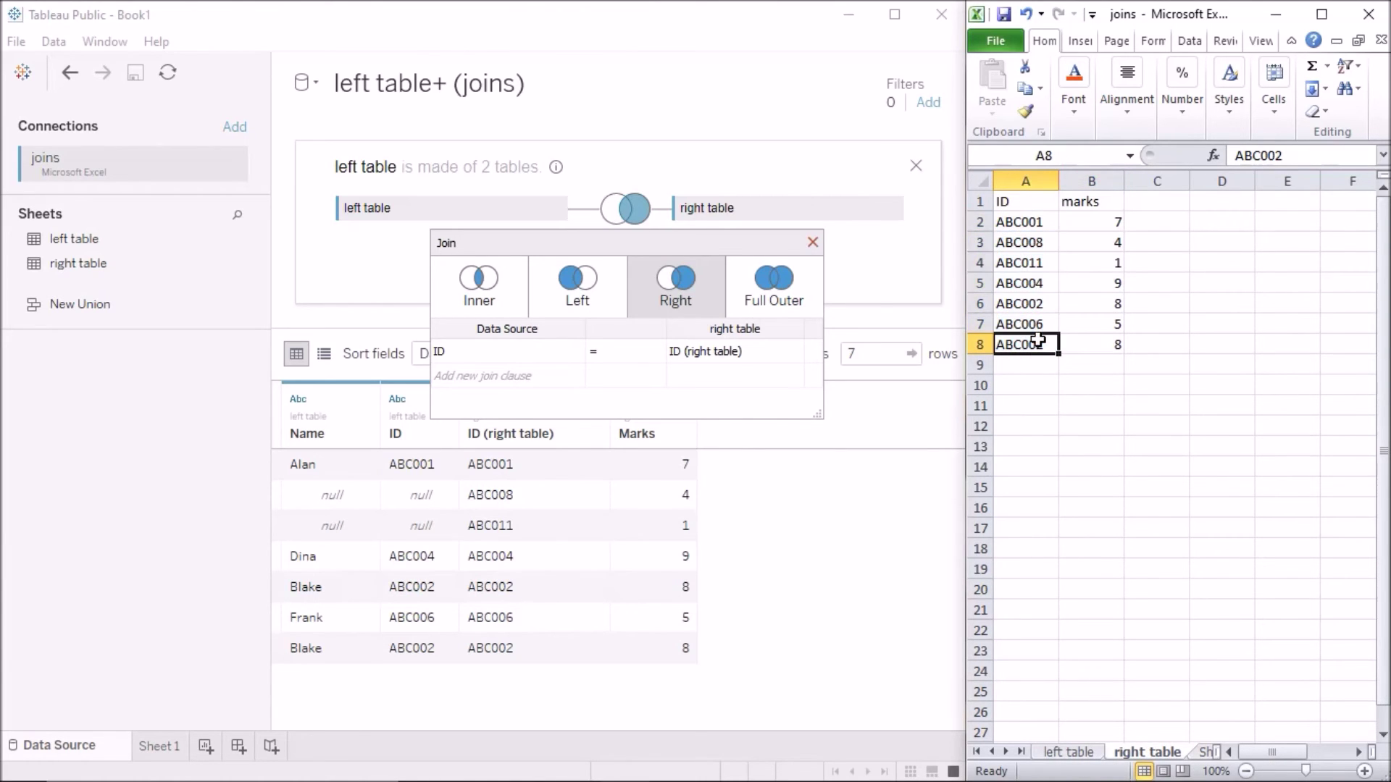
click(1091, 753)
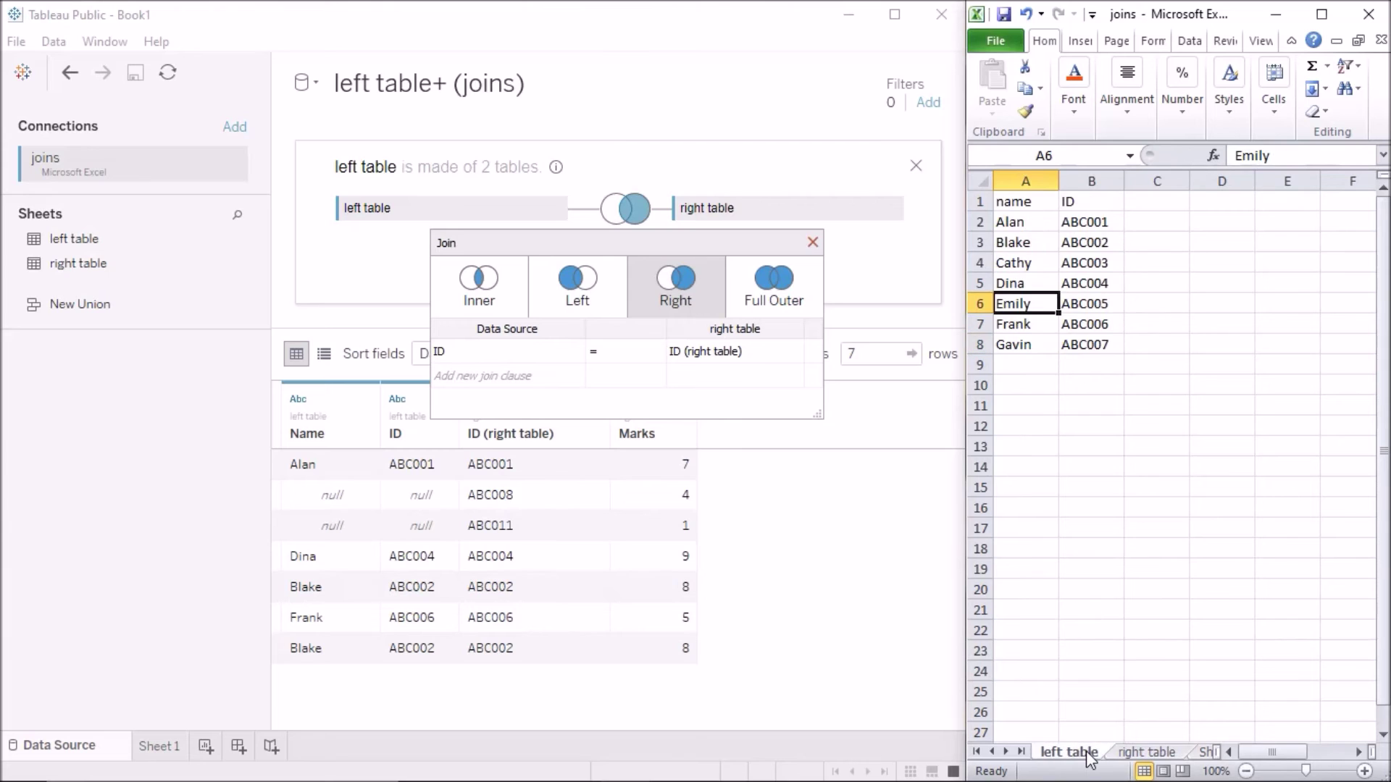
click(1137, 753)
click(1029, 222)
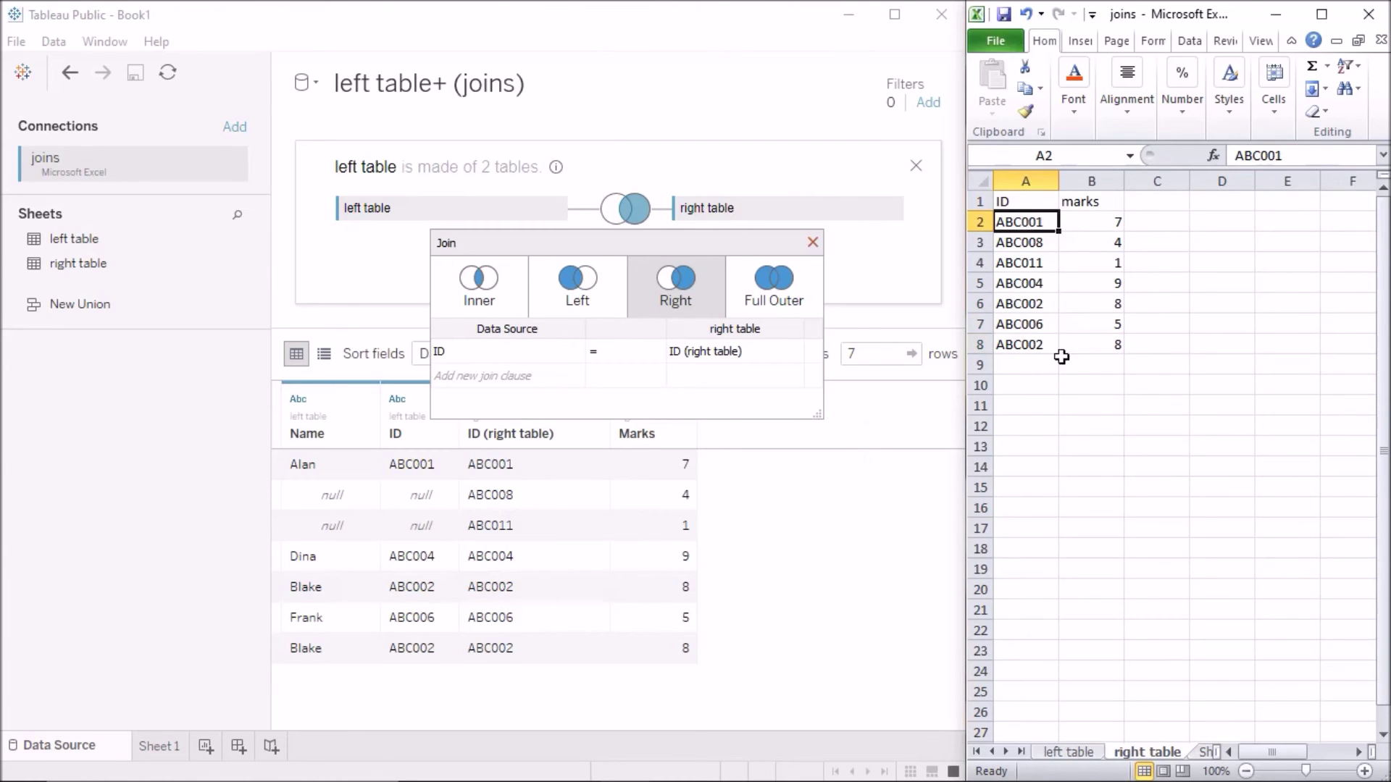
click(1070, 748)
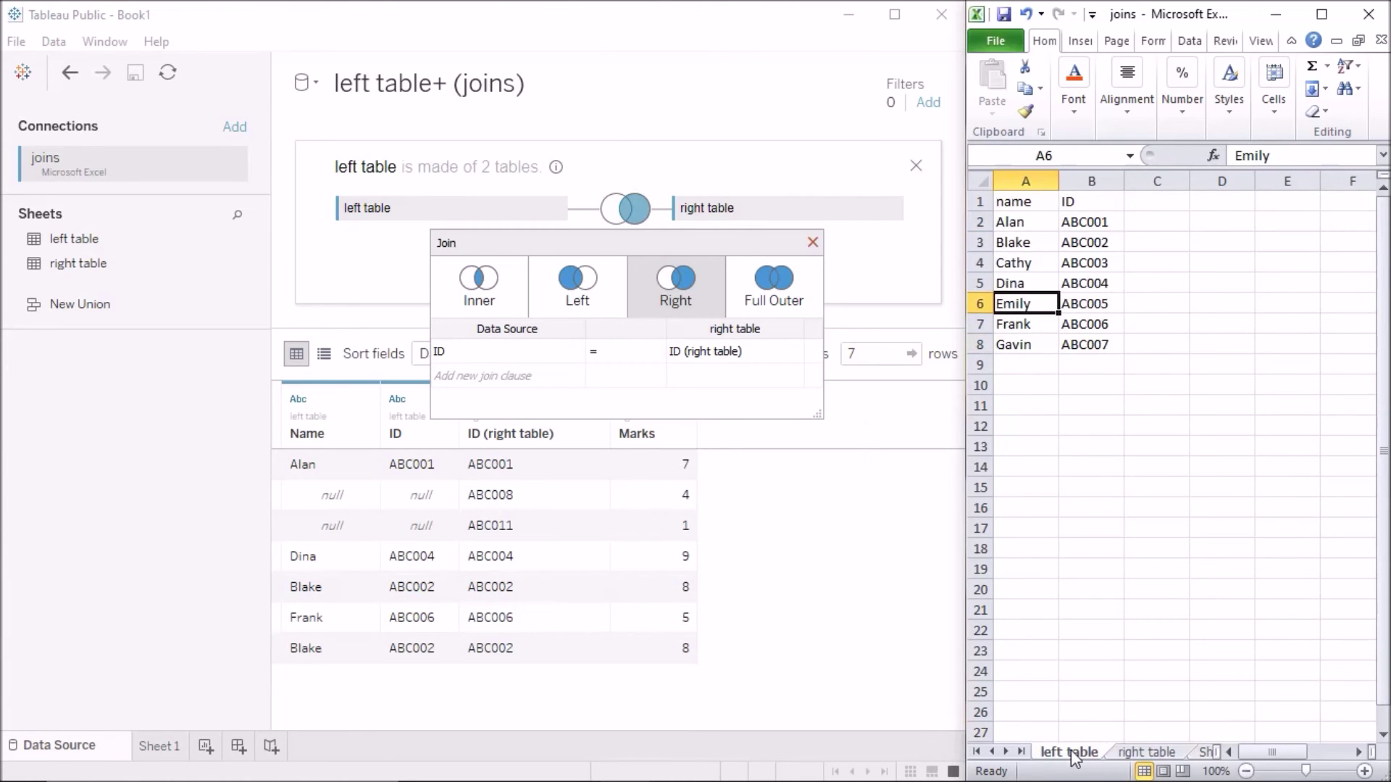
click(1097, 223)
click(549, 468)
click(628, 467)
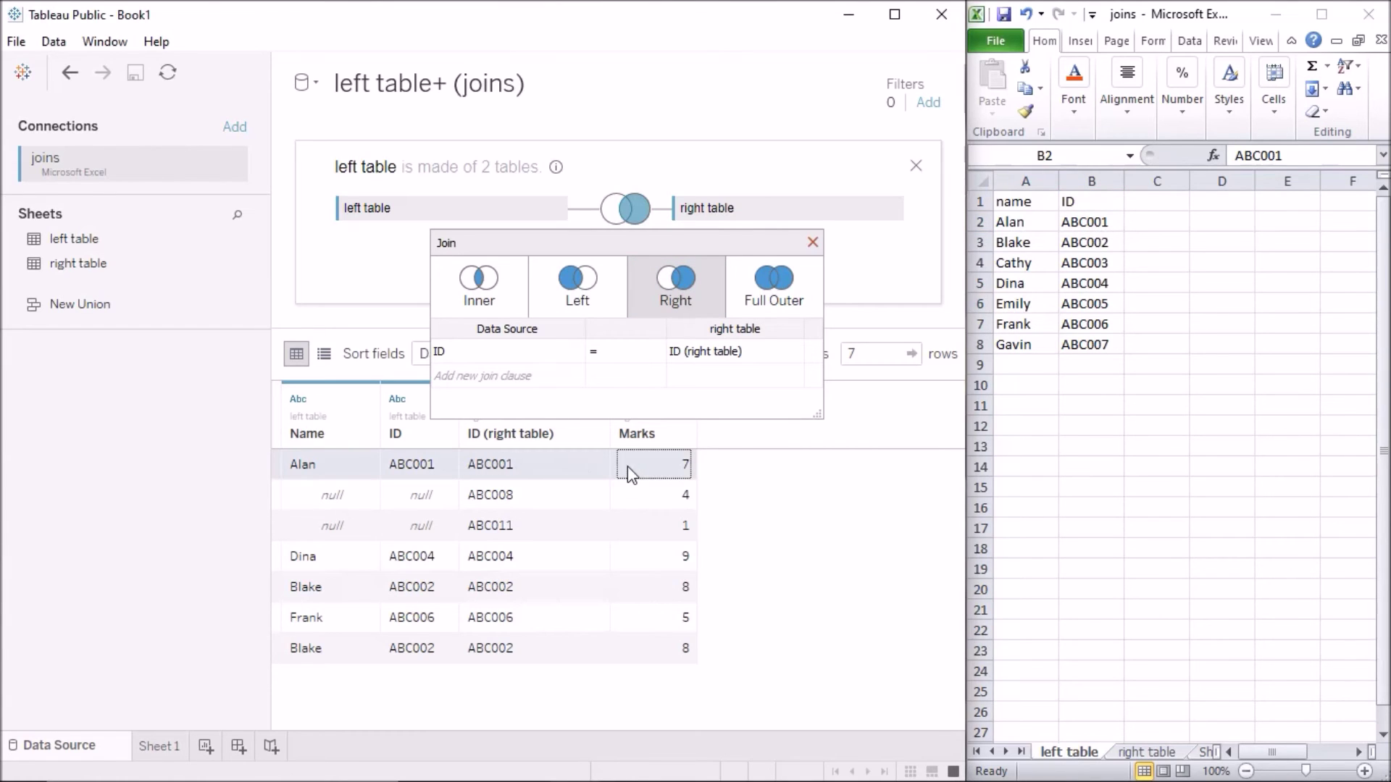
click(1143, 766)
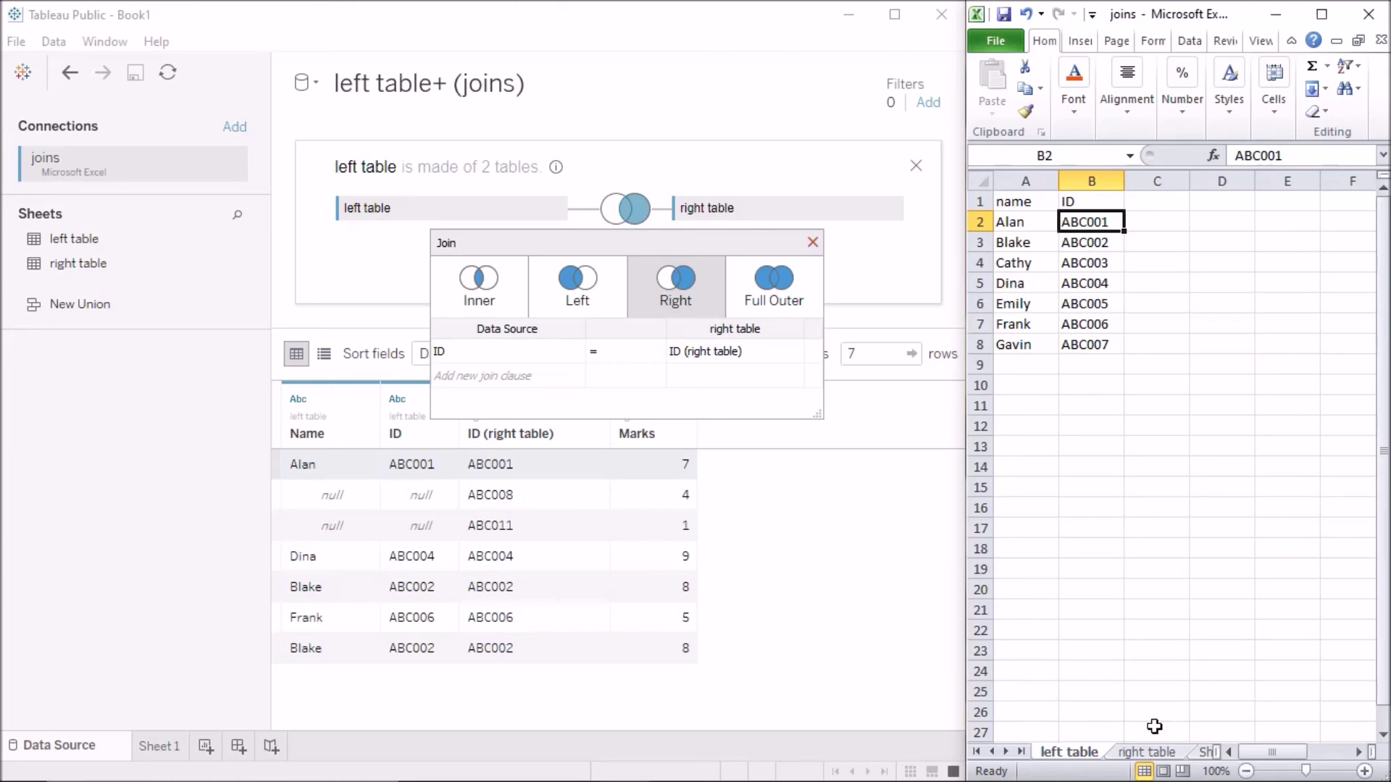
click(1147, 752)
click(1027, 243)
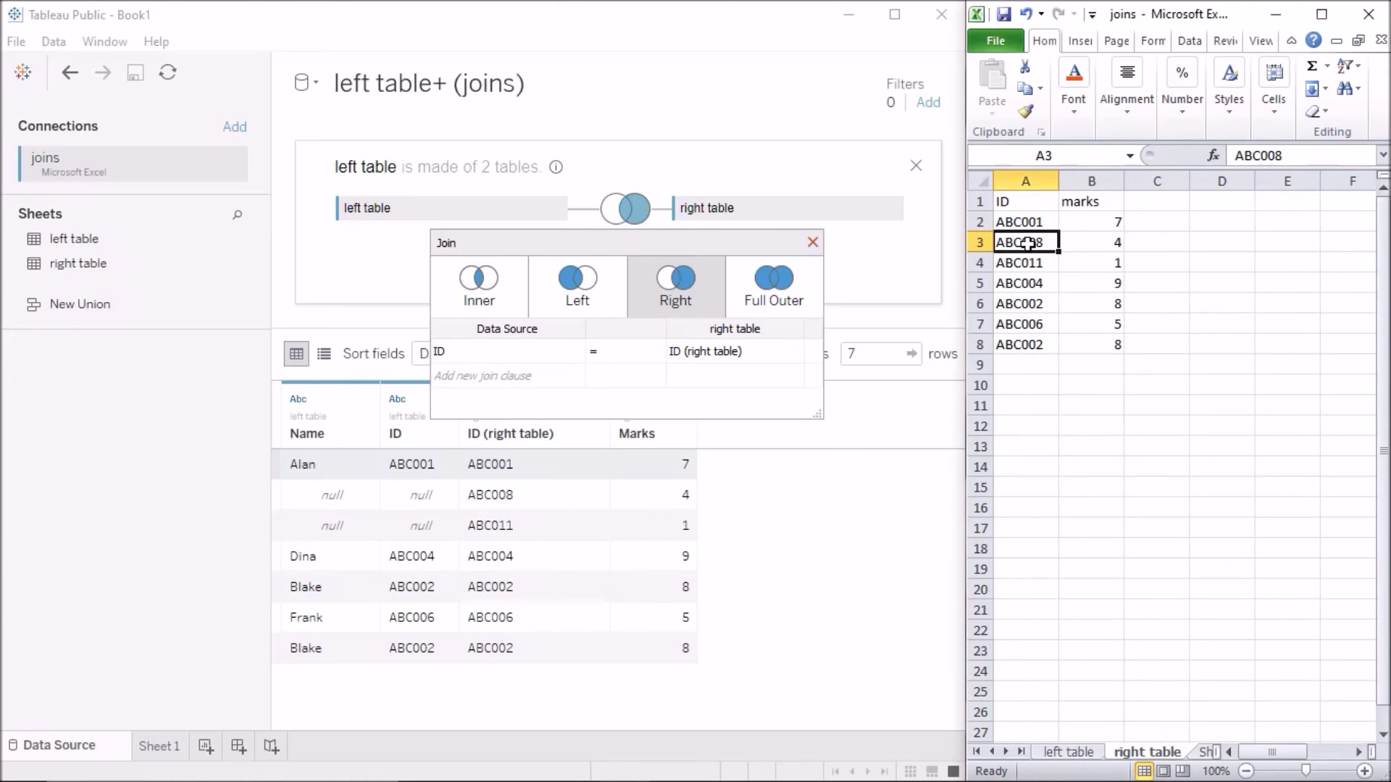
click(1078, 751)
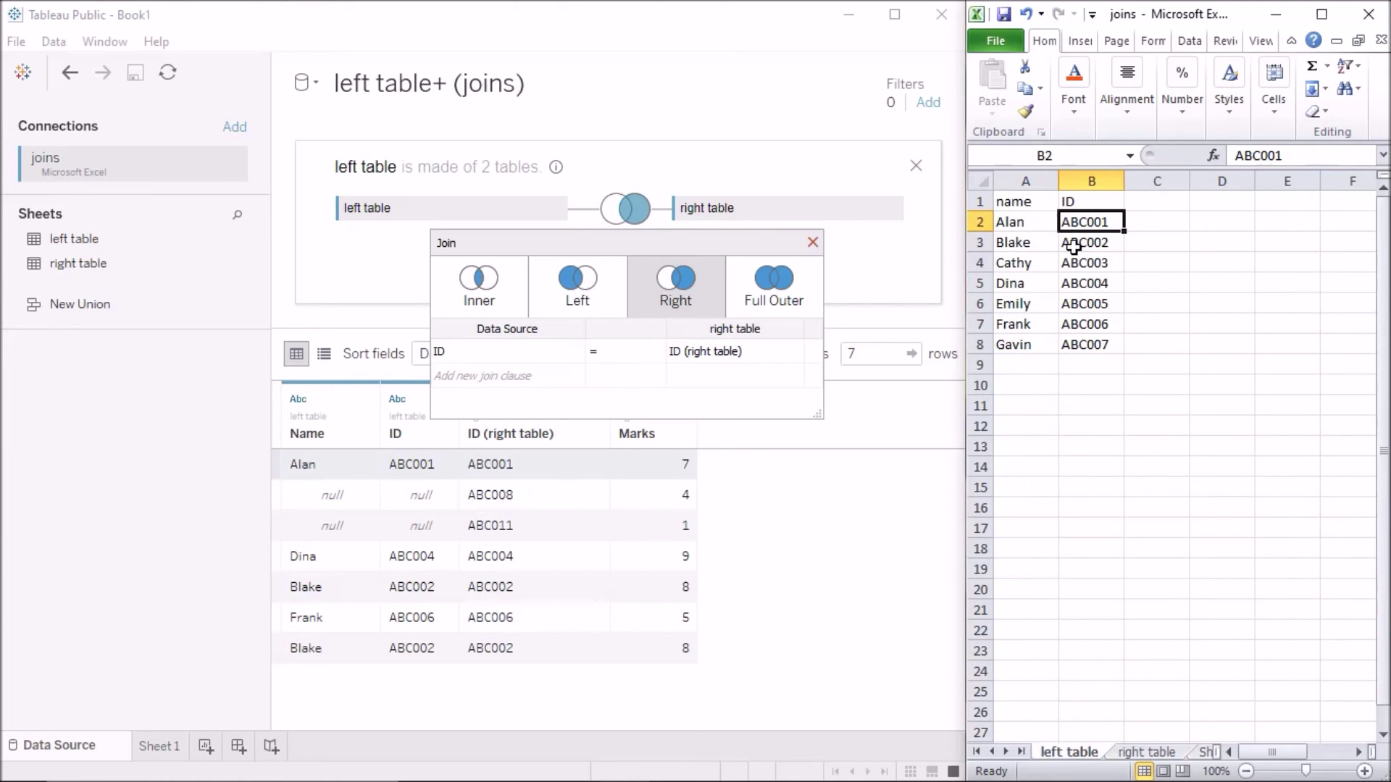
drag(1084, 263, 1084, 323)
click(1085, 323)
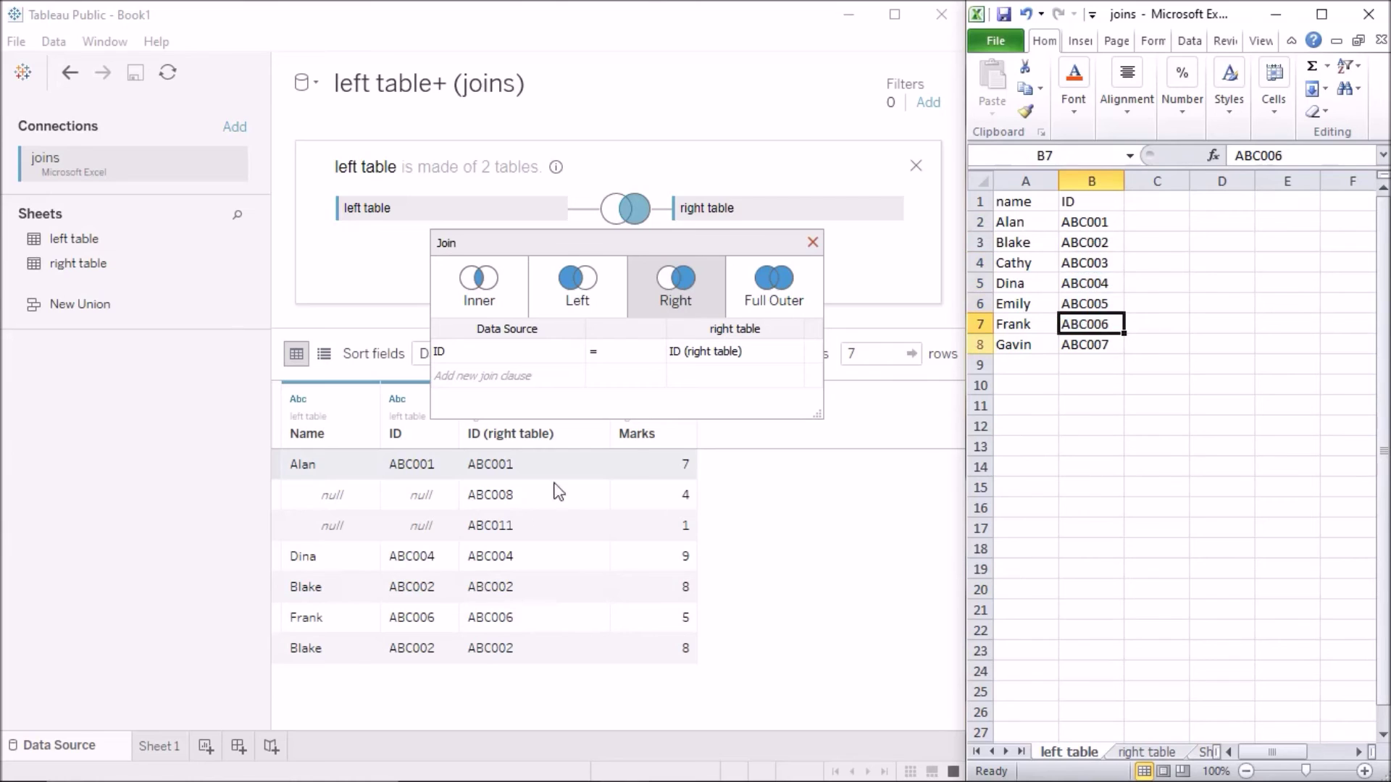
click(482, 497)
click(685, 498)
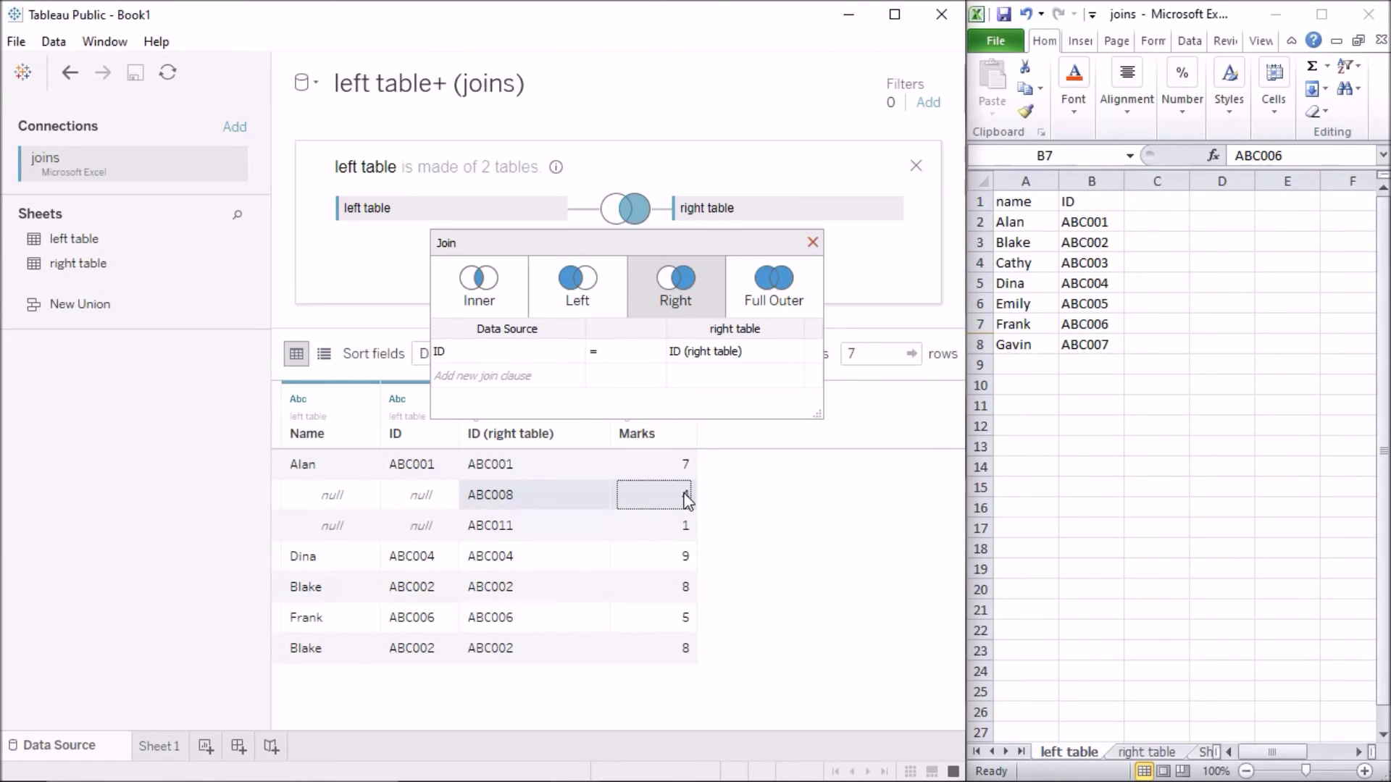
click(433, 503)
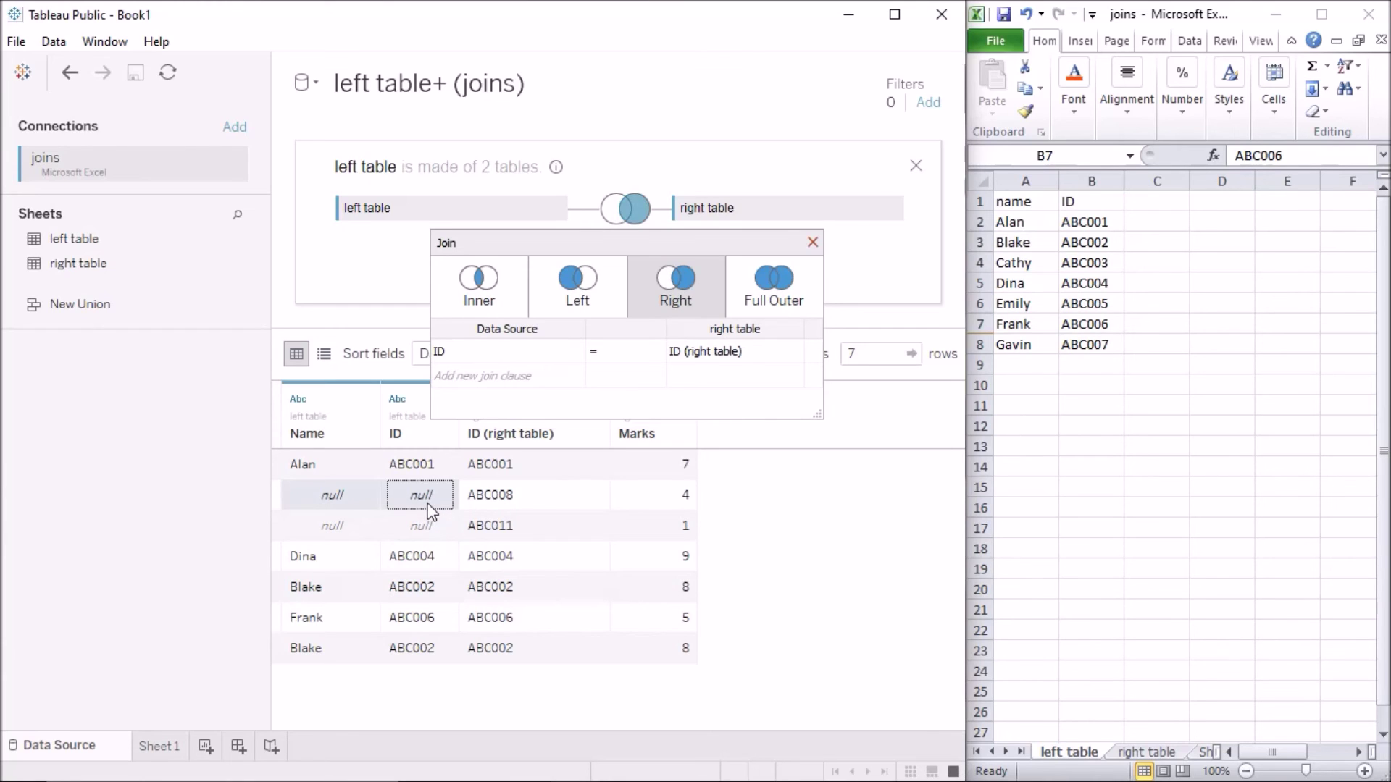
click(489, 518)
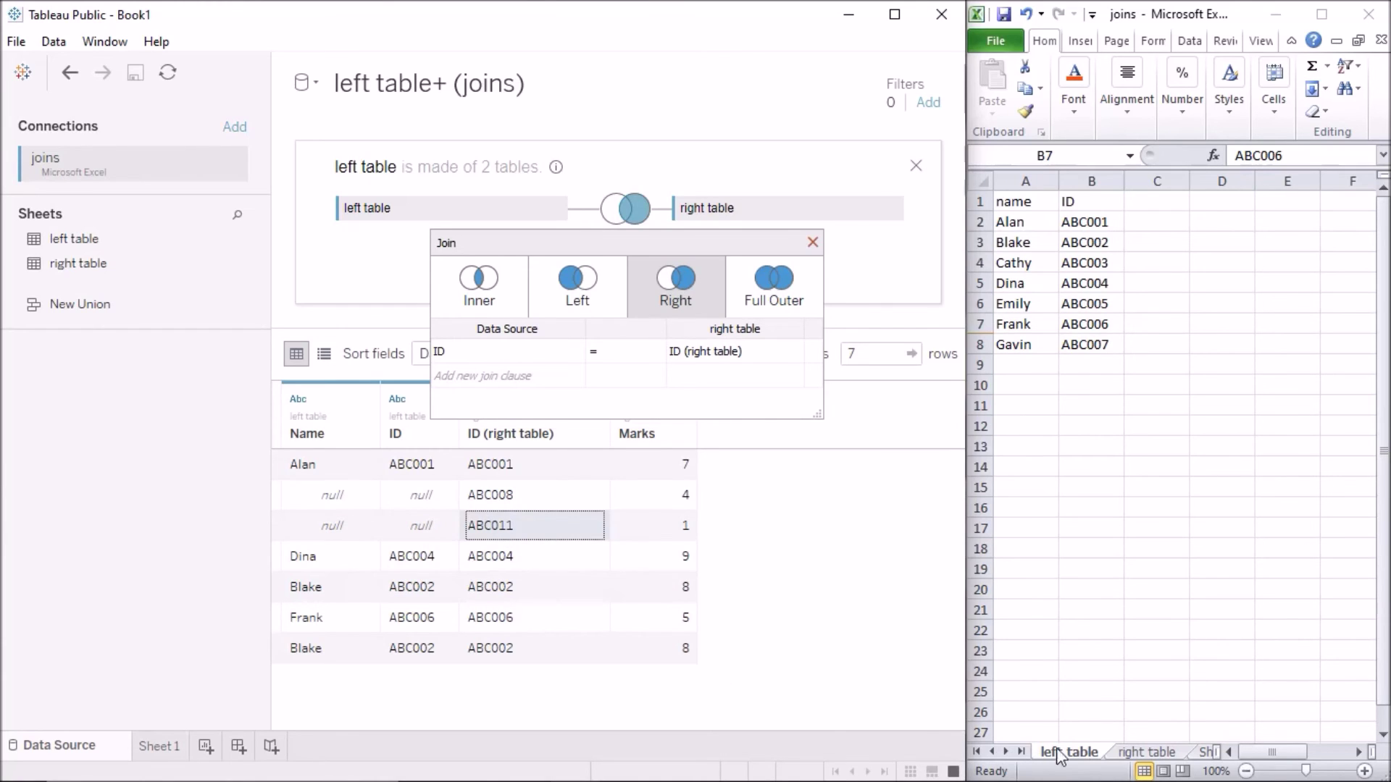
click(1135, 755)
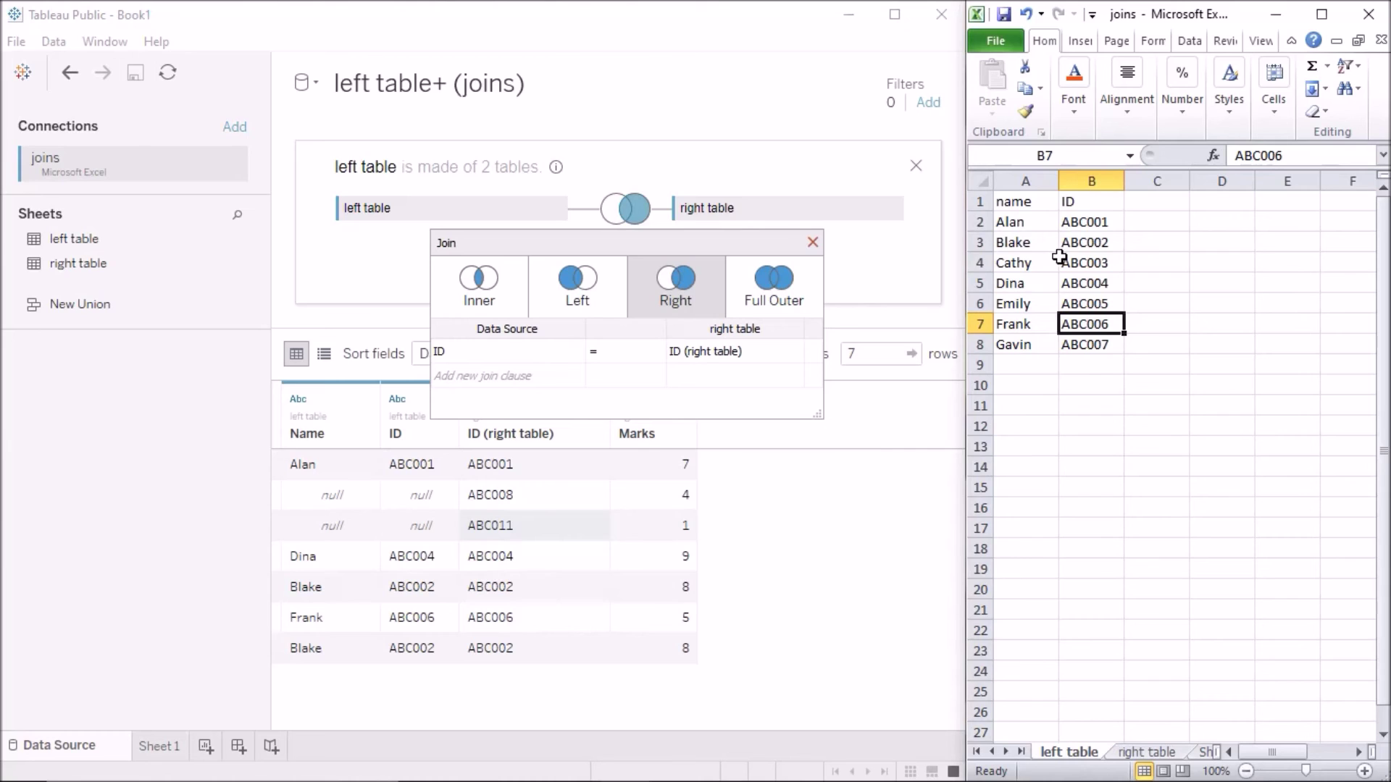
click(1147, 753)
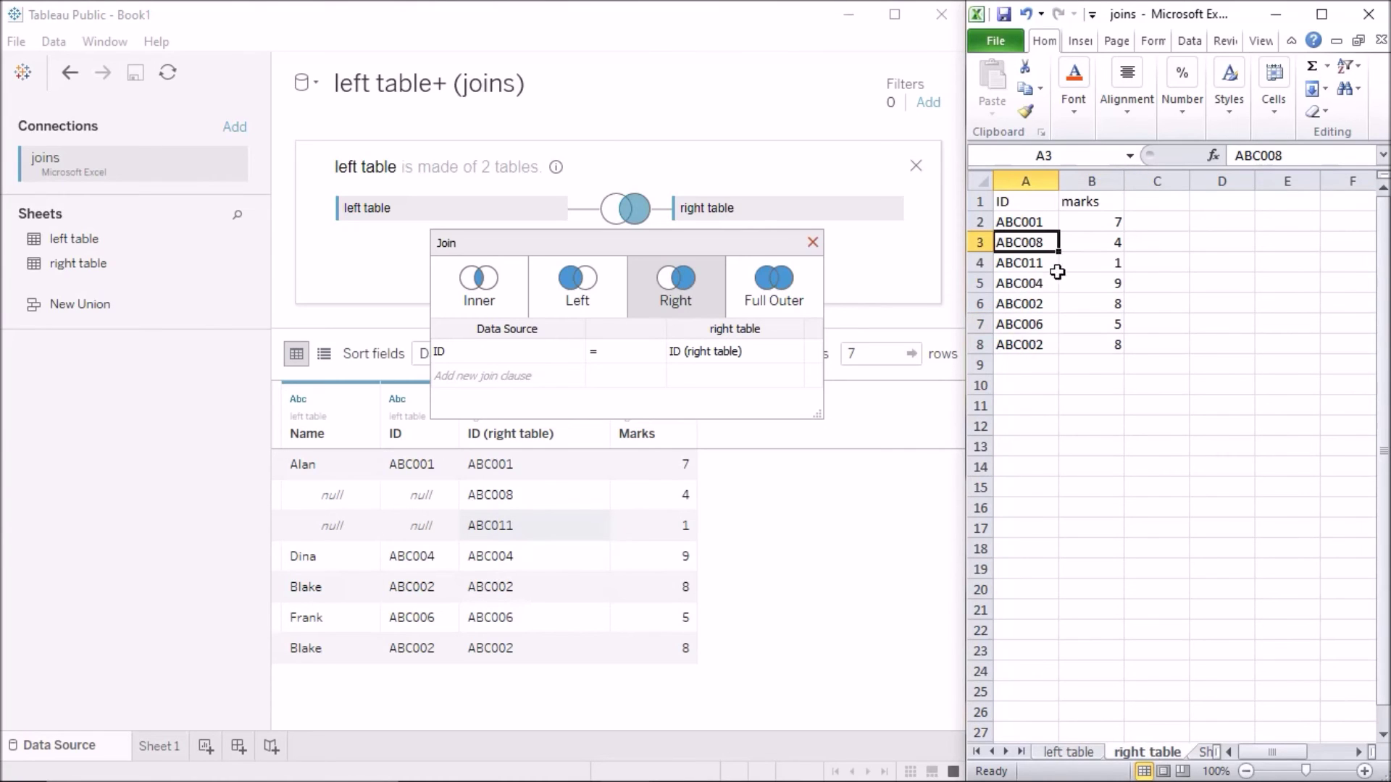
click(1025, 264)
drag(1102, 264, 1021, 265)
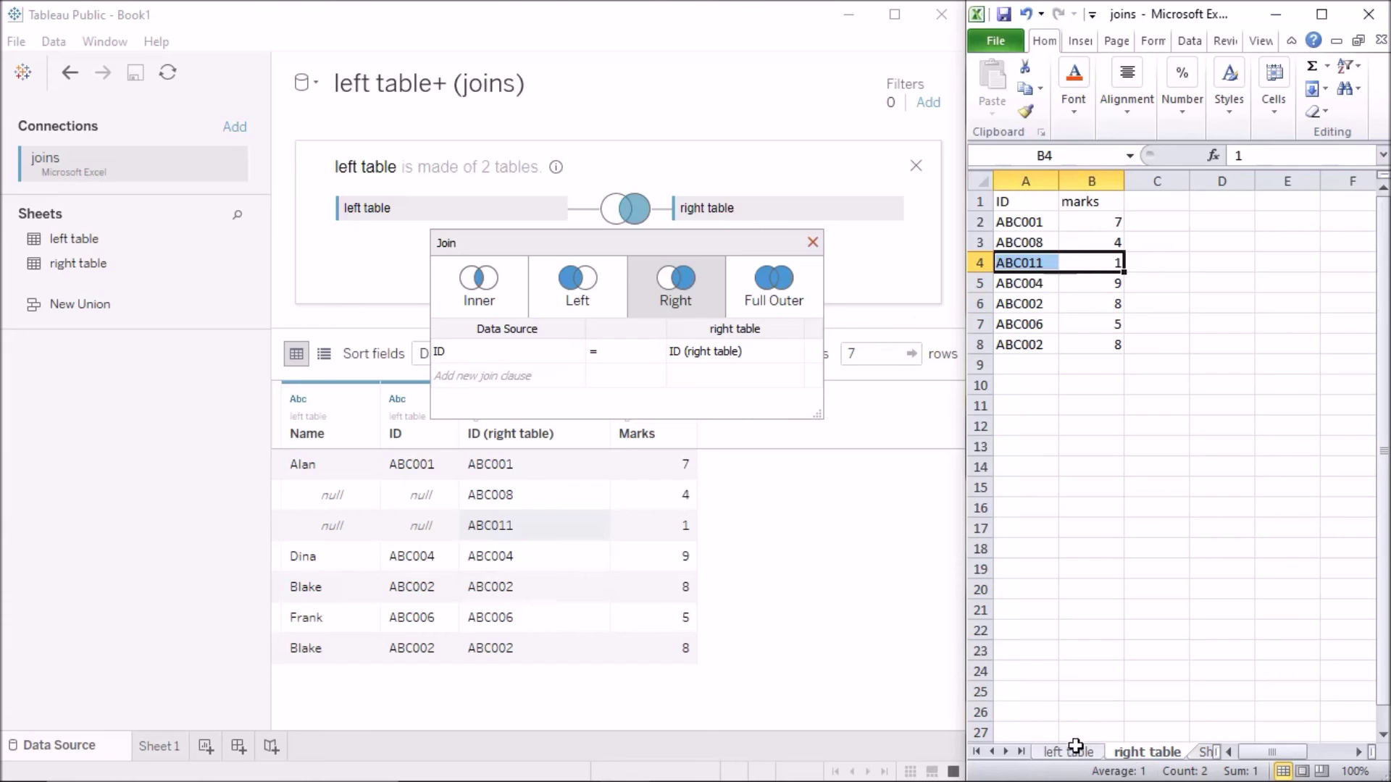
click(1070, 751)
click(1022, 263)
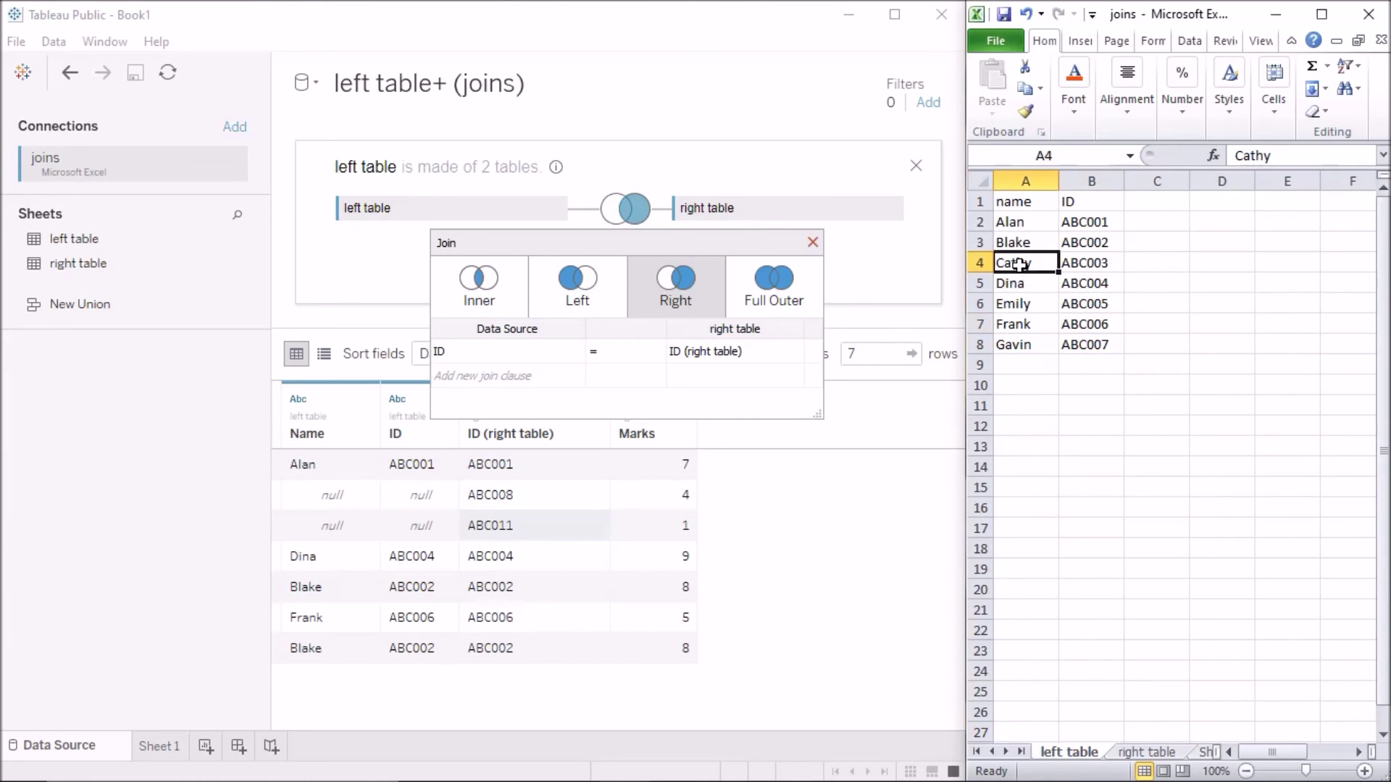
click(1024, 342)
click(1020, 306)
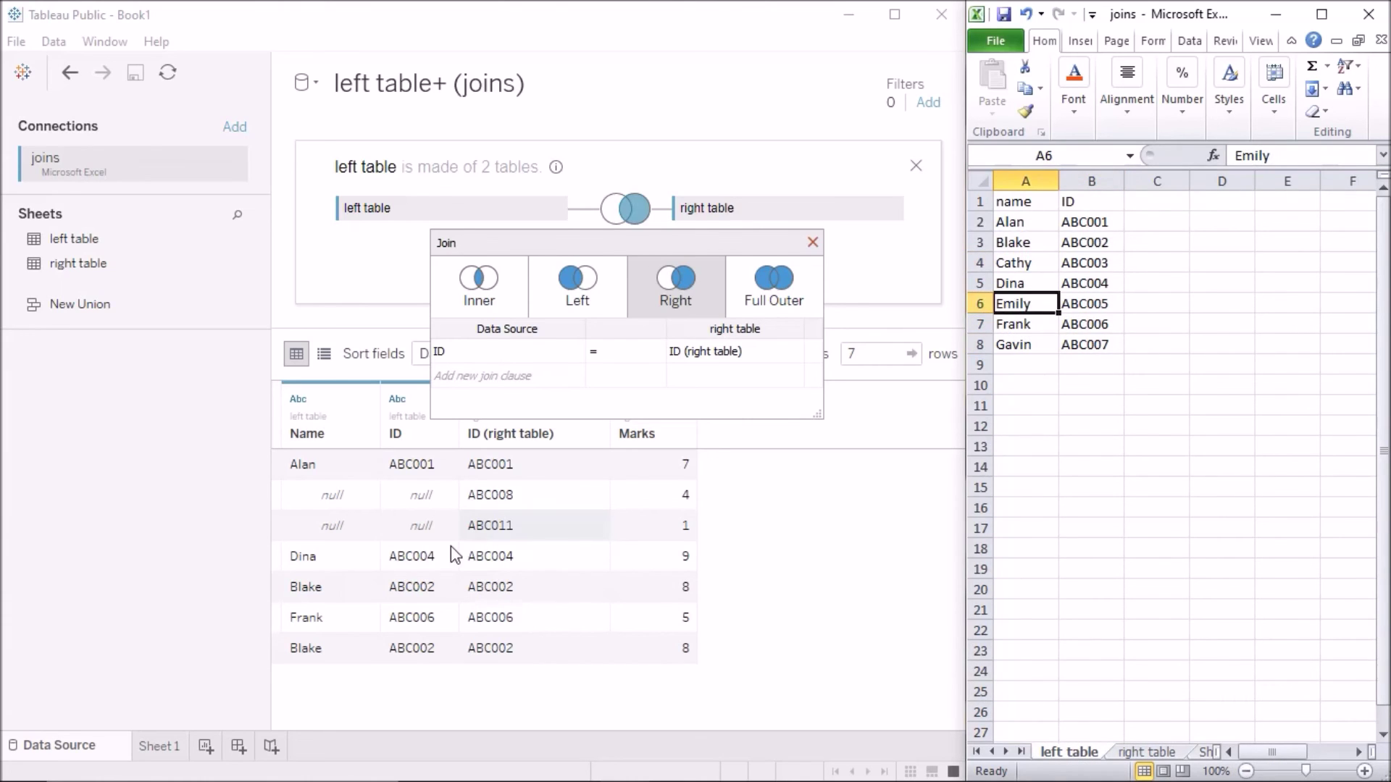
key(alt+Tab)
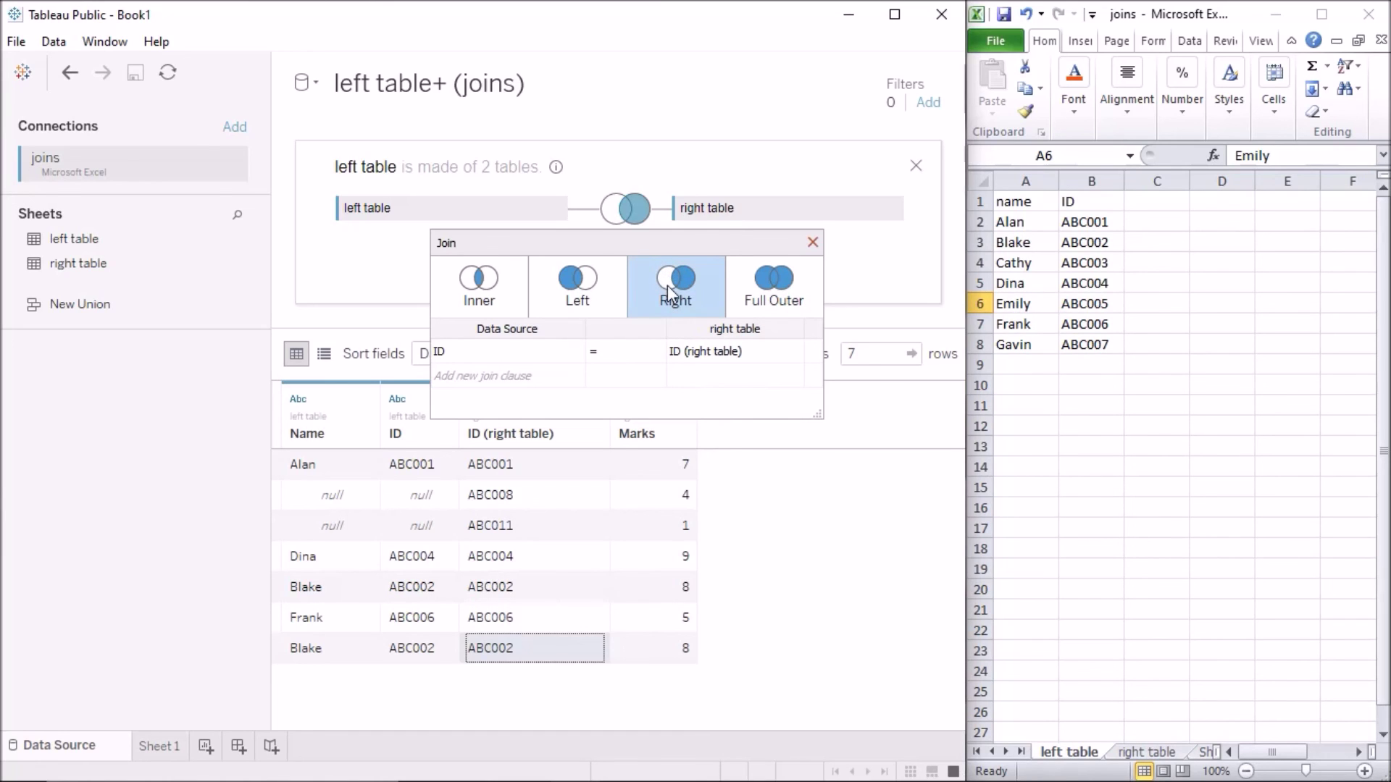
click(765, 271)
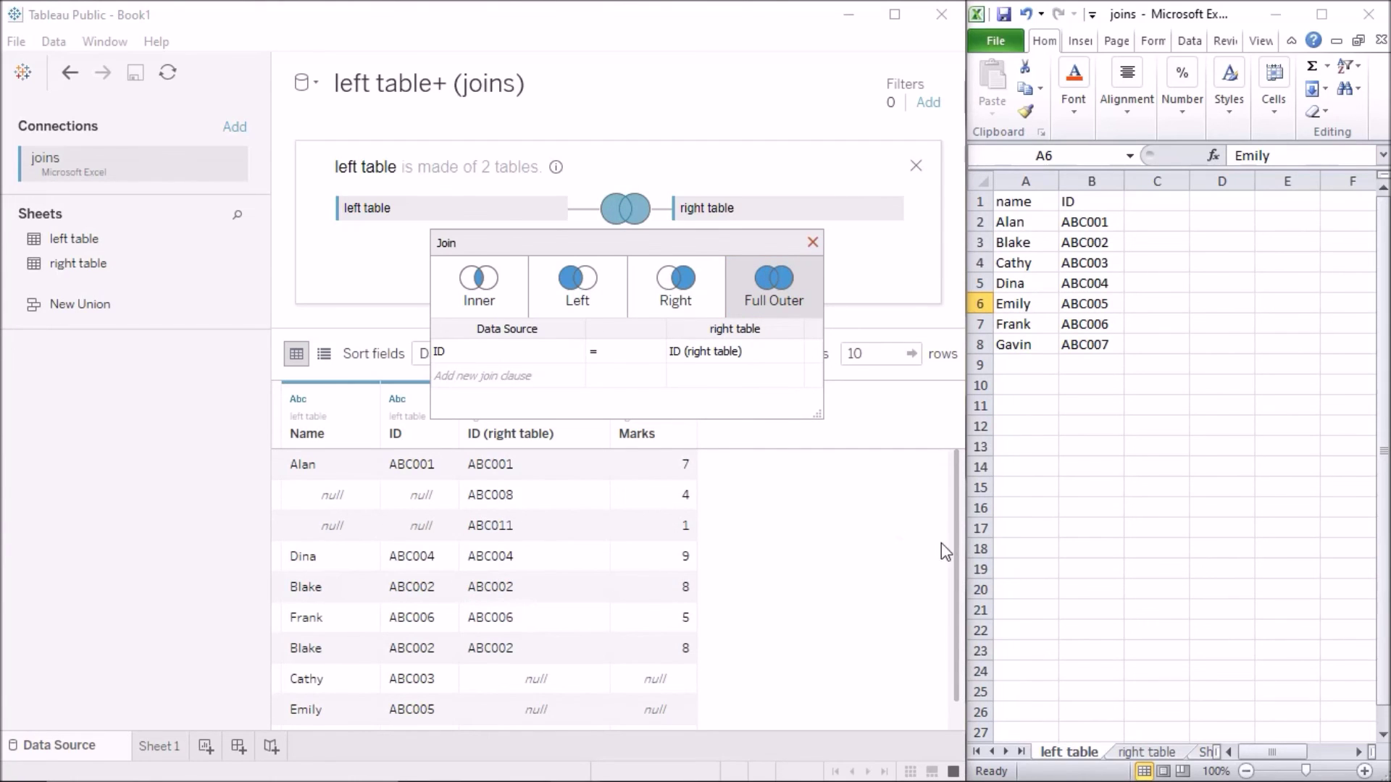
Scroll the full outer join grid to review the rows with null Marks
drag(956, 541, 953, 583)
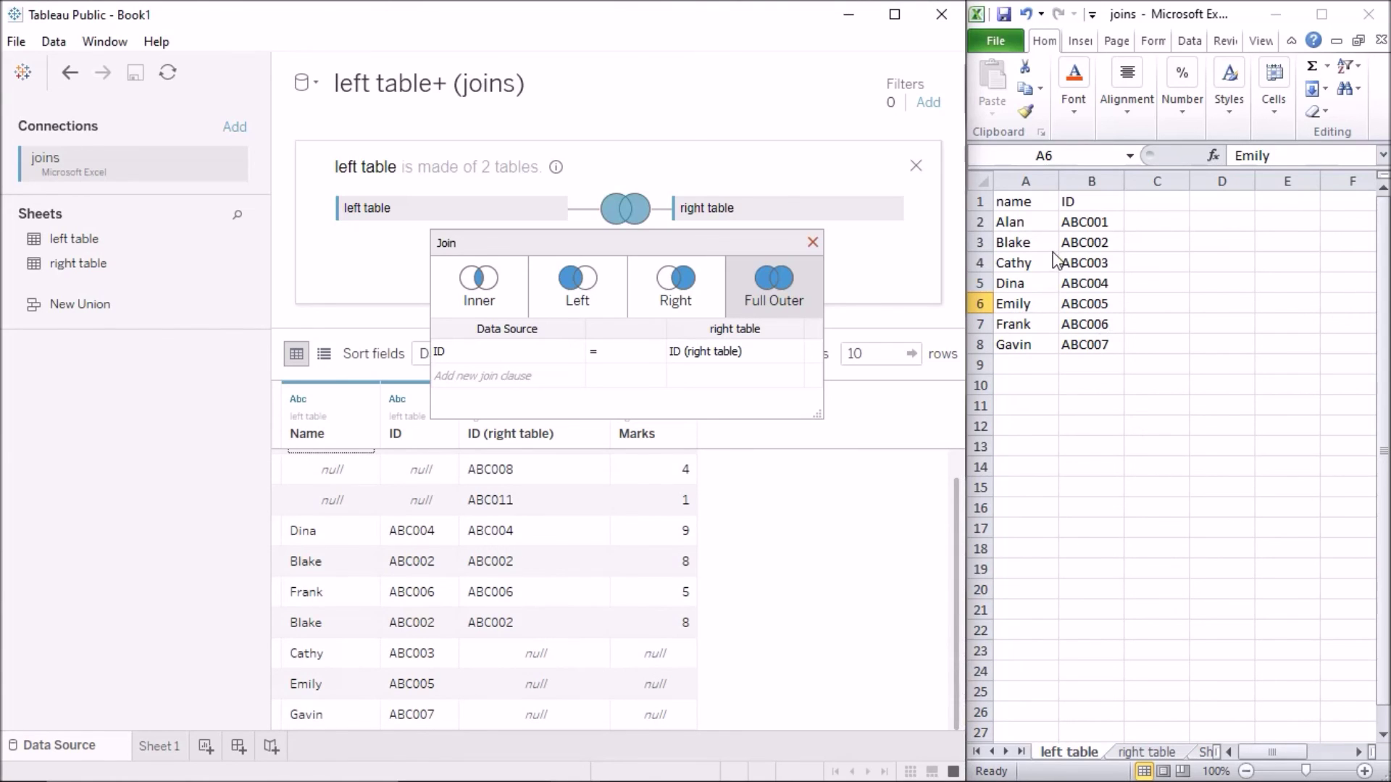
click(1032, 261)
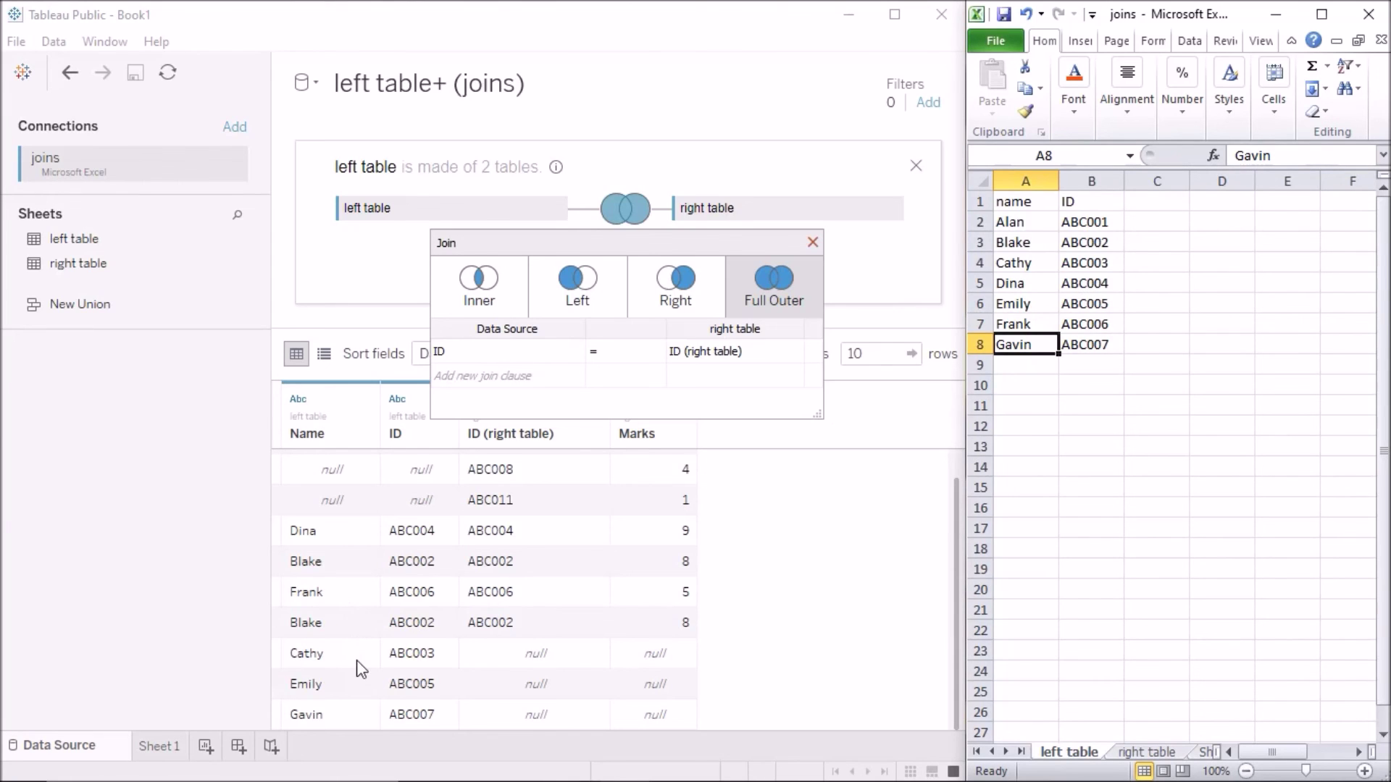
scroll(356, 659, down, 2)
drag(357, 659, 559, 710)
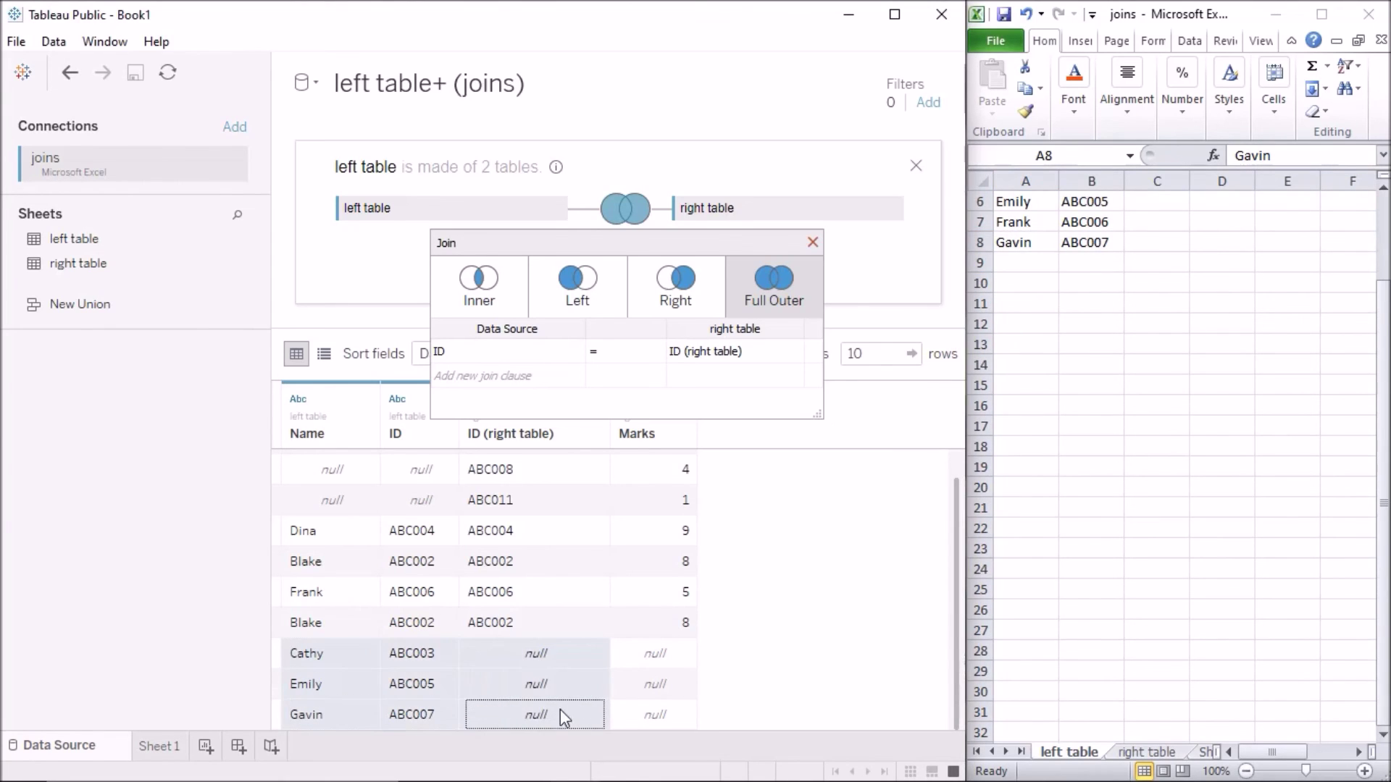
scroll(1049, 534, up, 2)
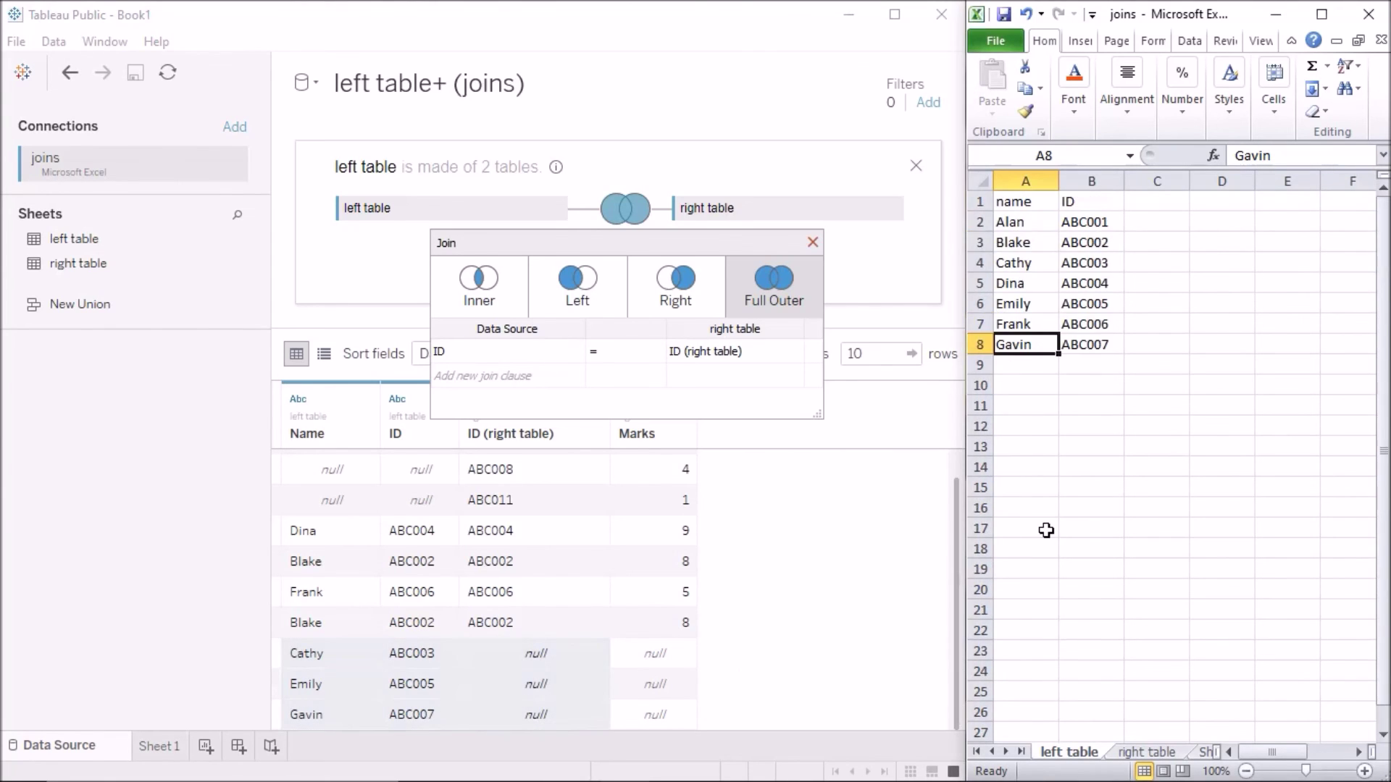
Match right-table IDs ABC008 and ABC011 to their null-name rows in Tableau
click(1144, 753)
drag(1041, 242, 1039, 257)
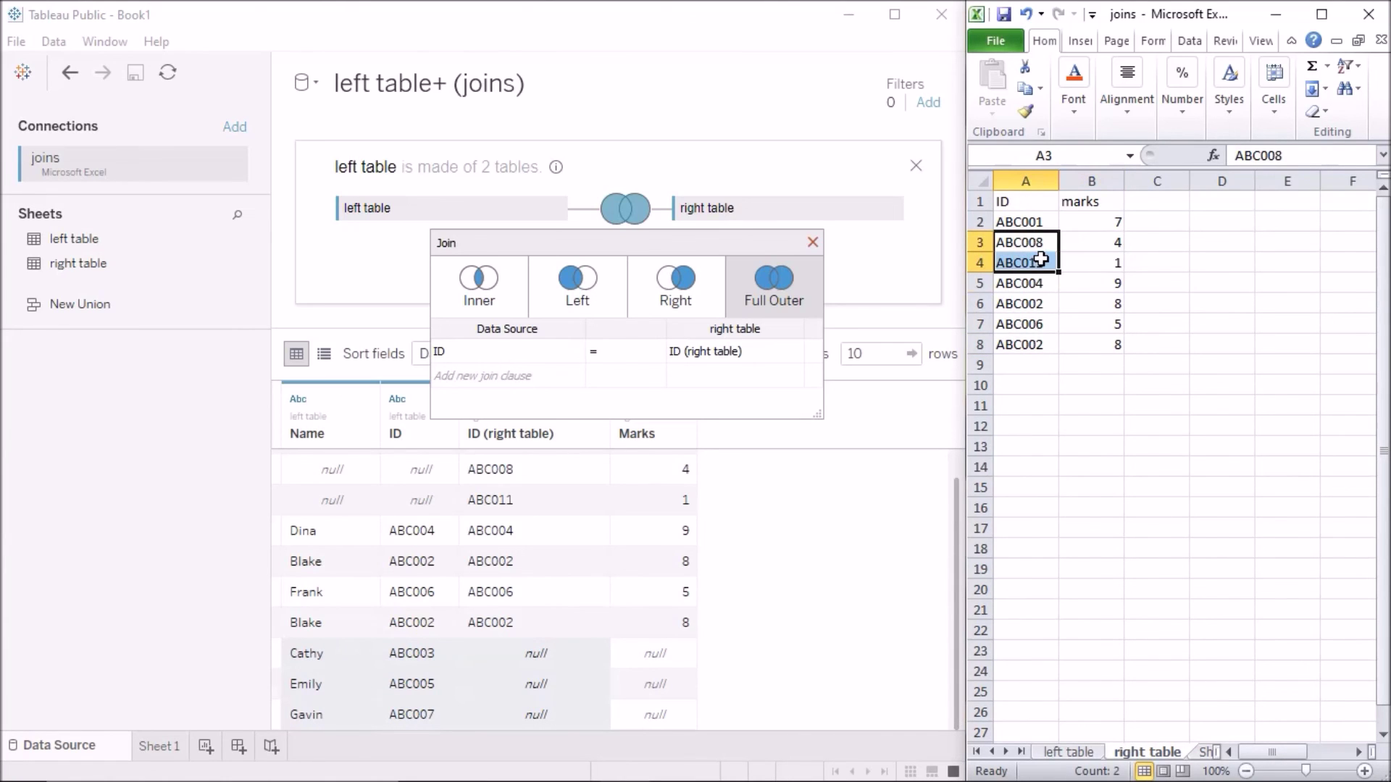
click(533, 528)
scroll(533, 528, up, 1)
drag(500, 499, 680, 528)
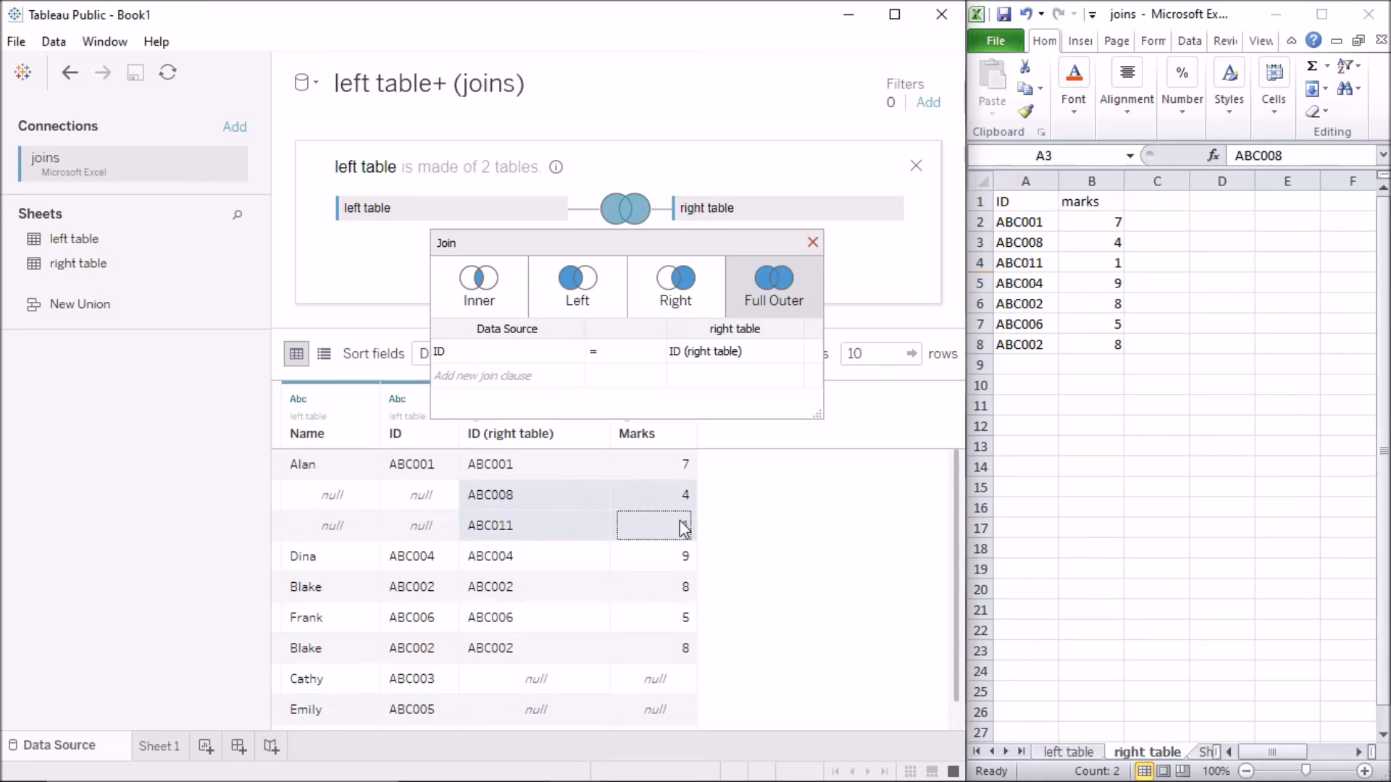
drag(329, 496, 423, 528)
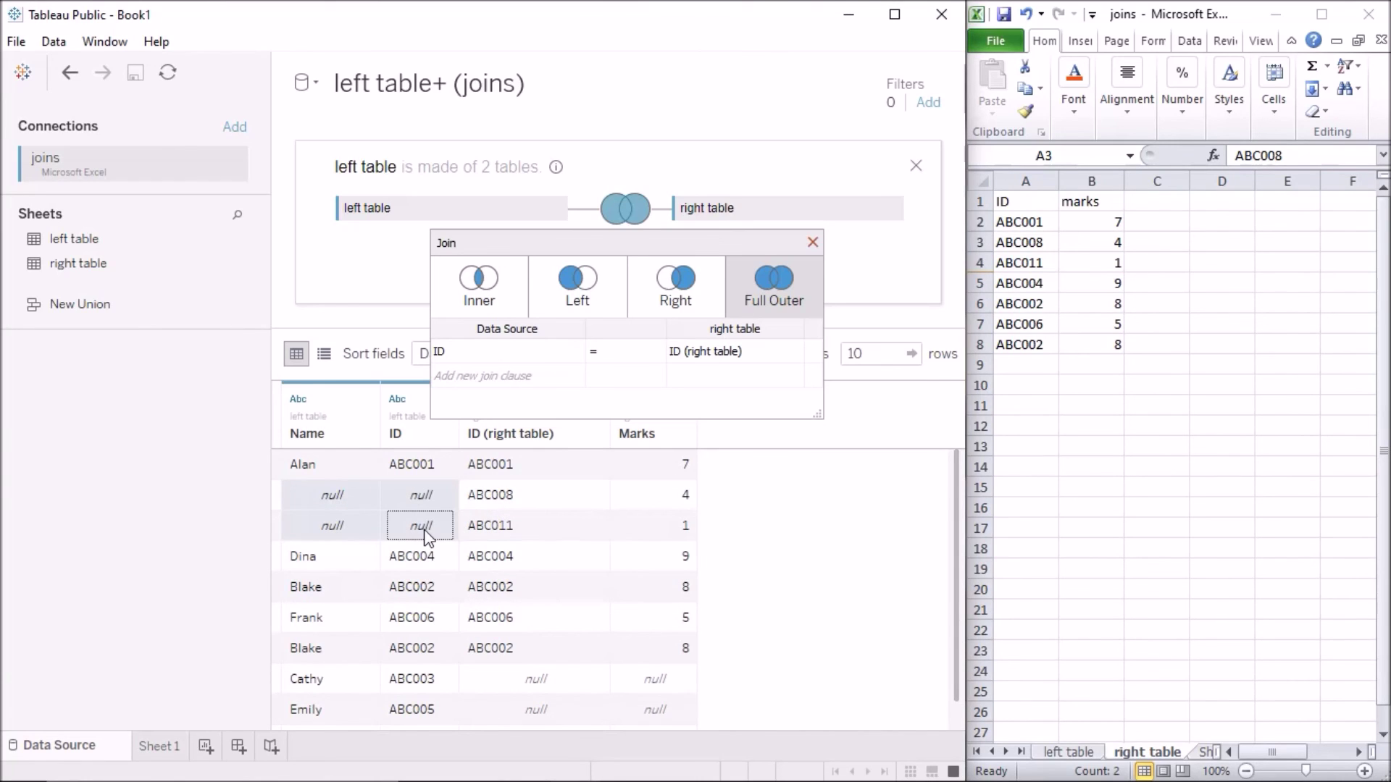